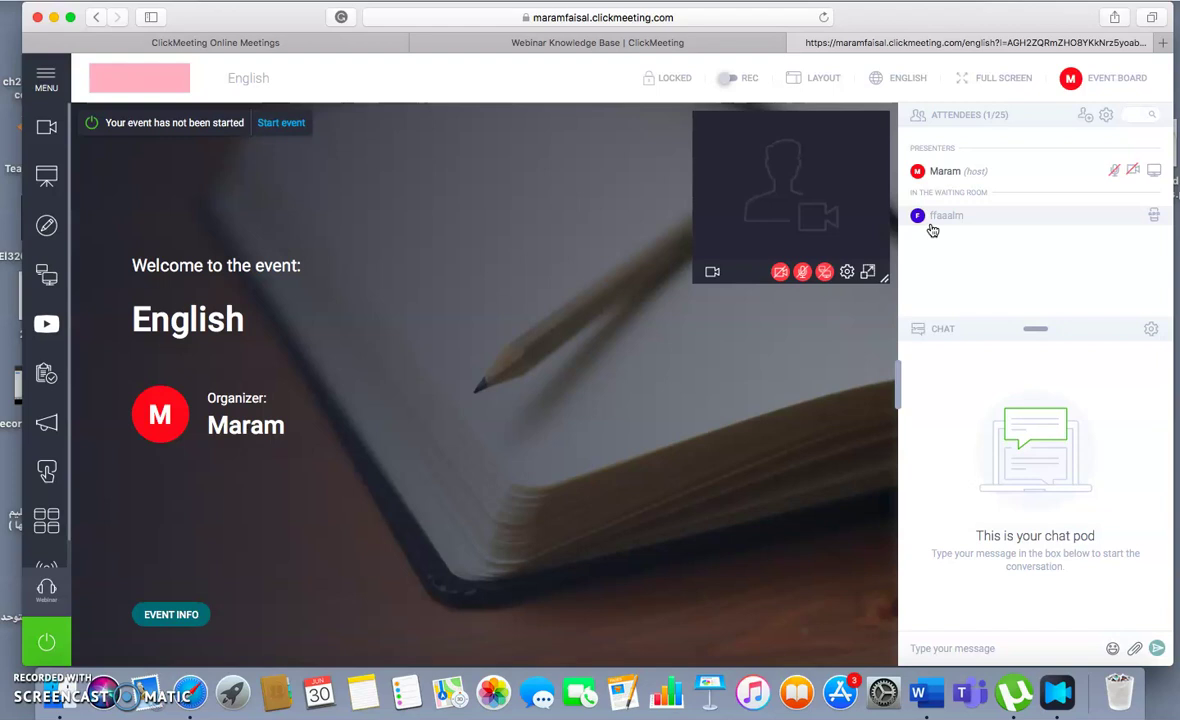
Look at the form for inviting attendees to the event by email, and close it.
left_click(1084, 117)
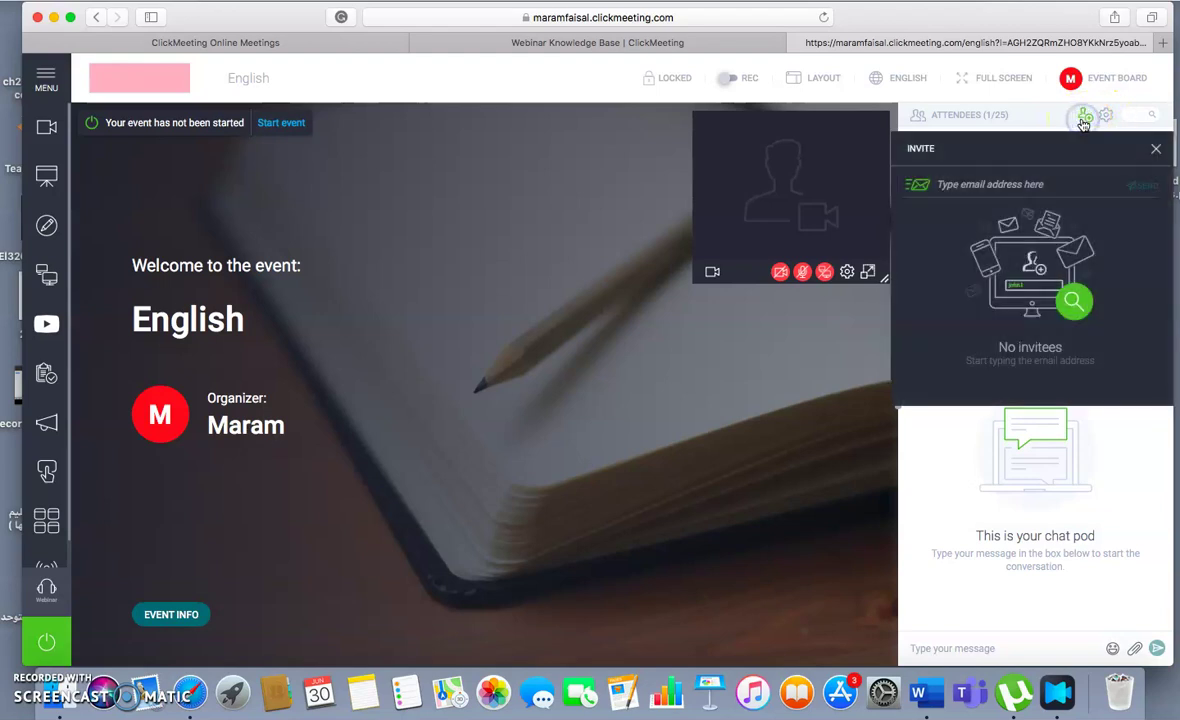
left_click(1159, 149)
Try the attendee list options: switch list visibility for attendees and new attendee notification on and off, and attempt to mute all.
left_click(1106, 115)
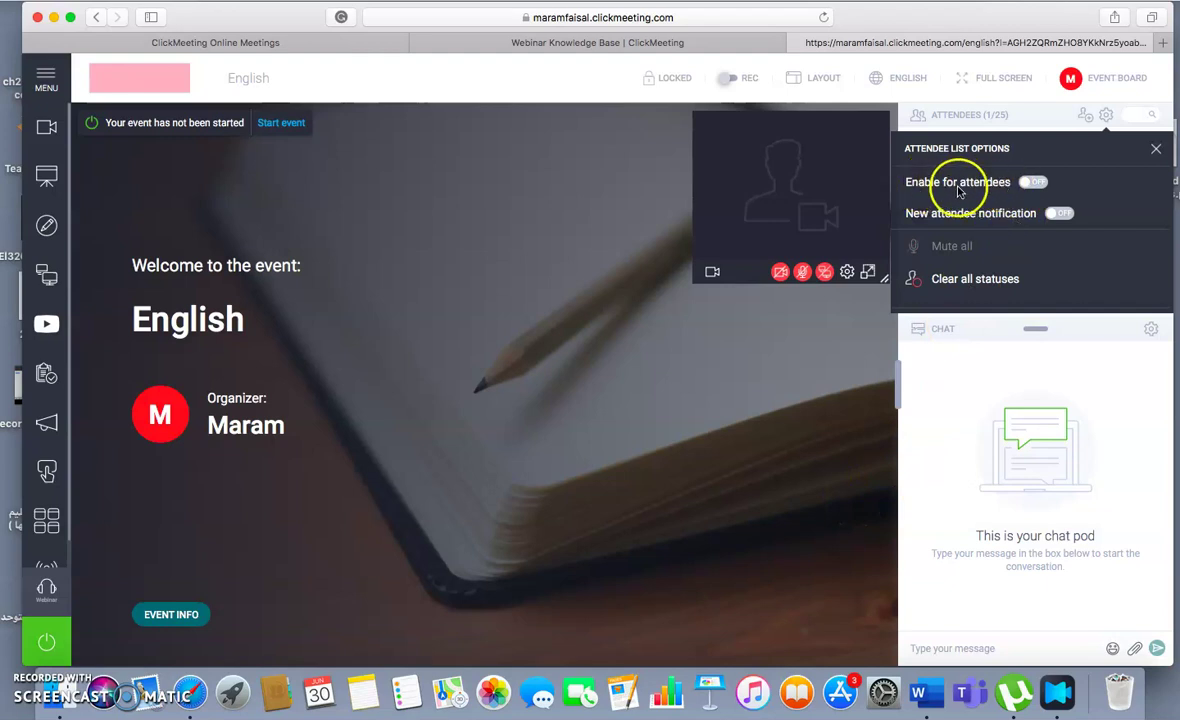
left_click(1030, 183)
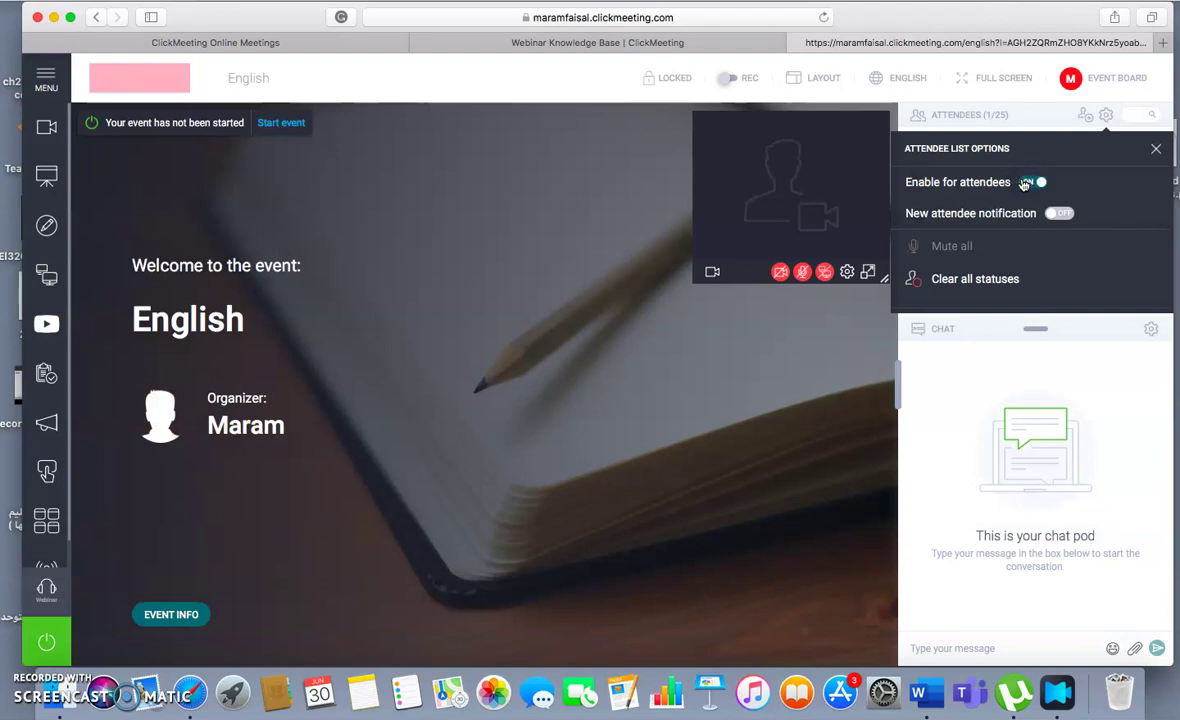
left_click(1027, 183)
left_click(1050, 213)
left_click(1048, 218)
left_click(943, 247)
left_click(982, 249)
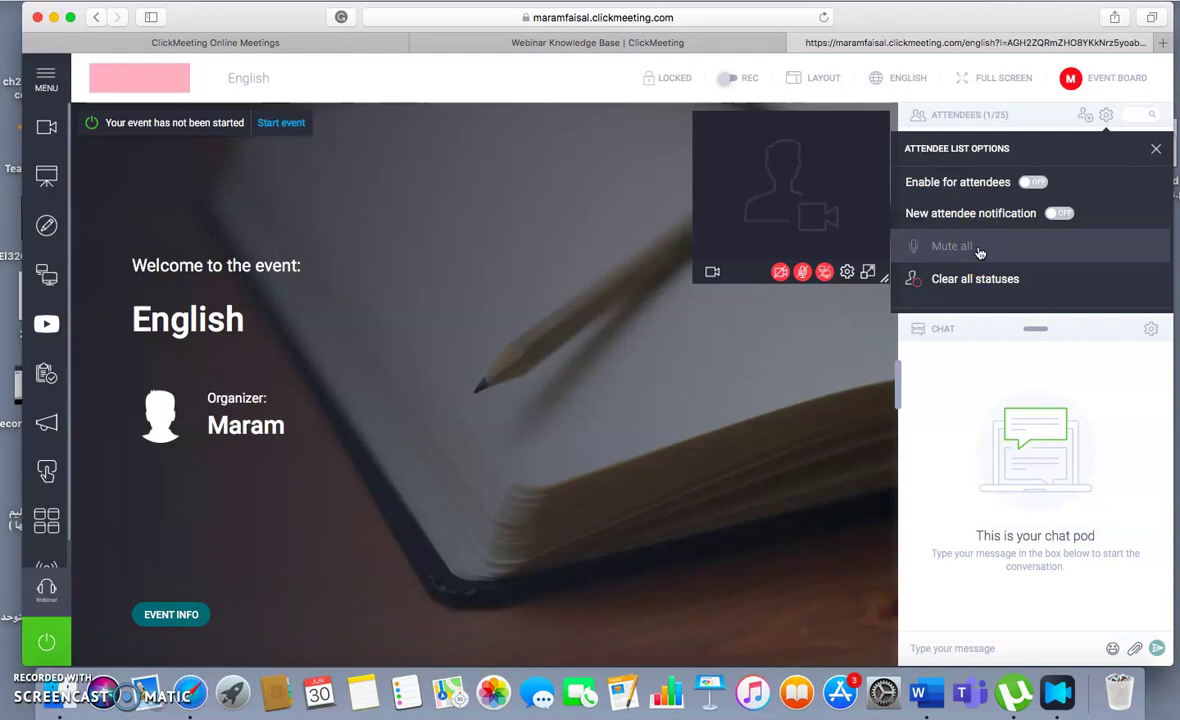
left_click(953, 249)
left_click(917, 272)
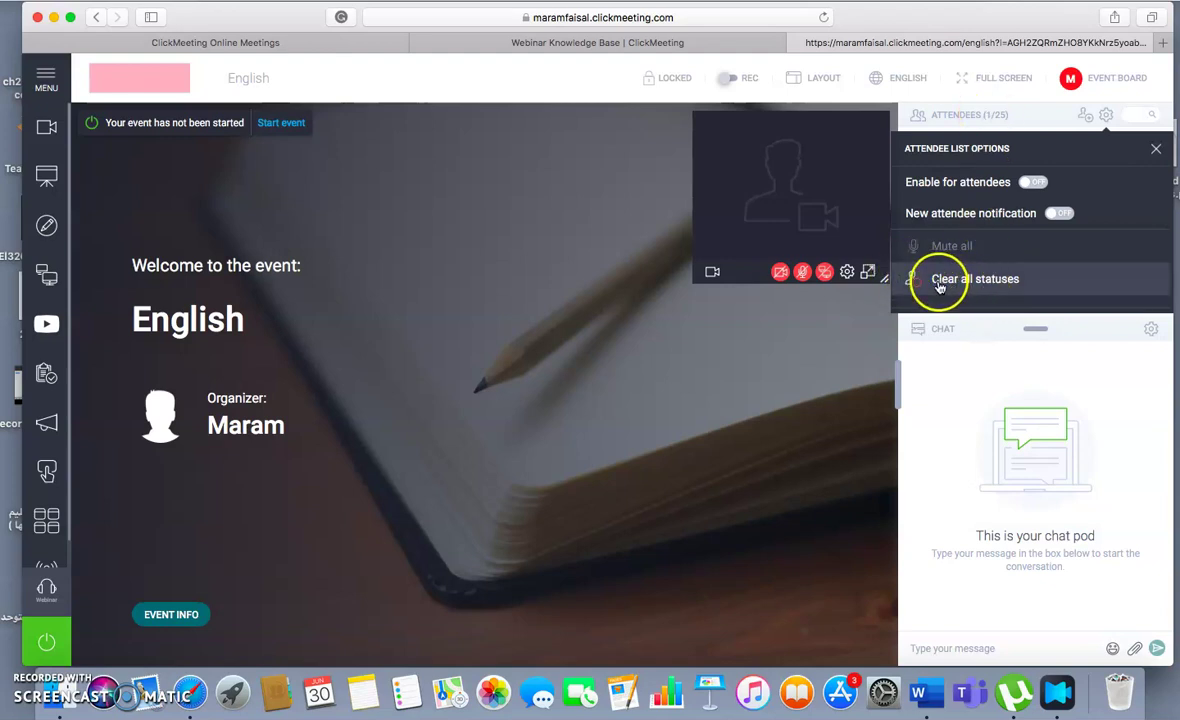
left_click(1158, 151)
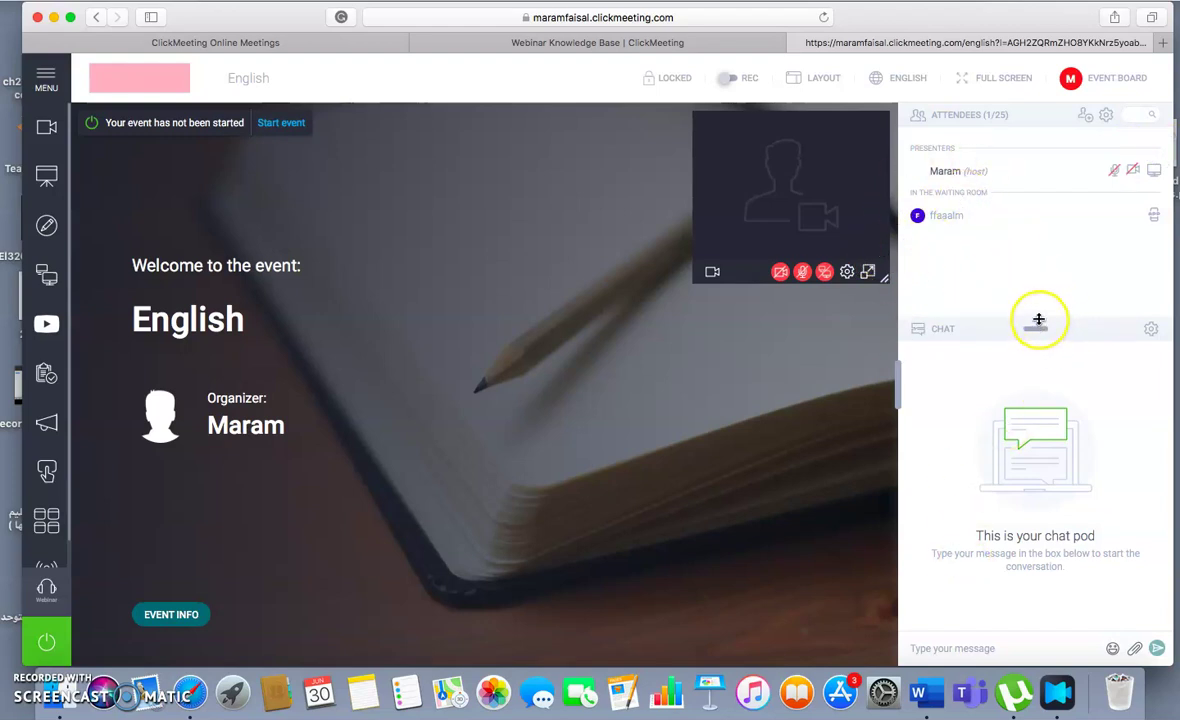
Enlarge the chat pod and send the public message "hello".
left_click_drag(1039, 317, 1034, 264)
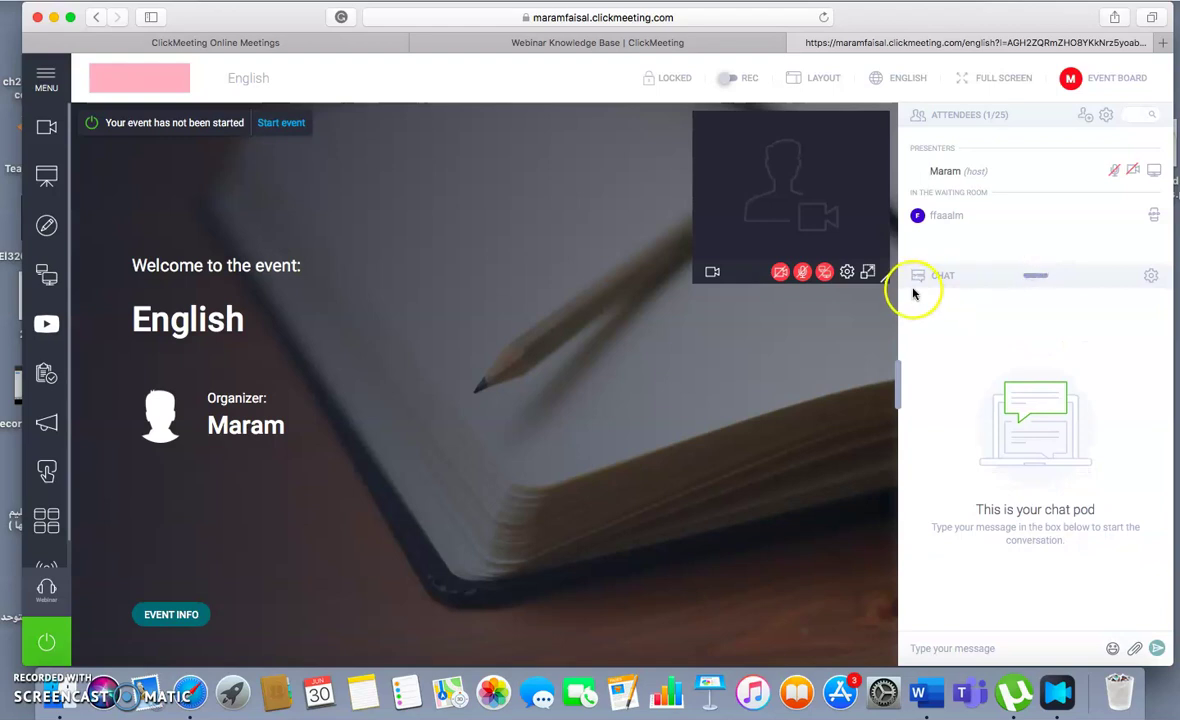
left_click(962, 650)
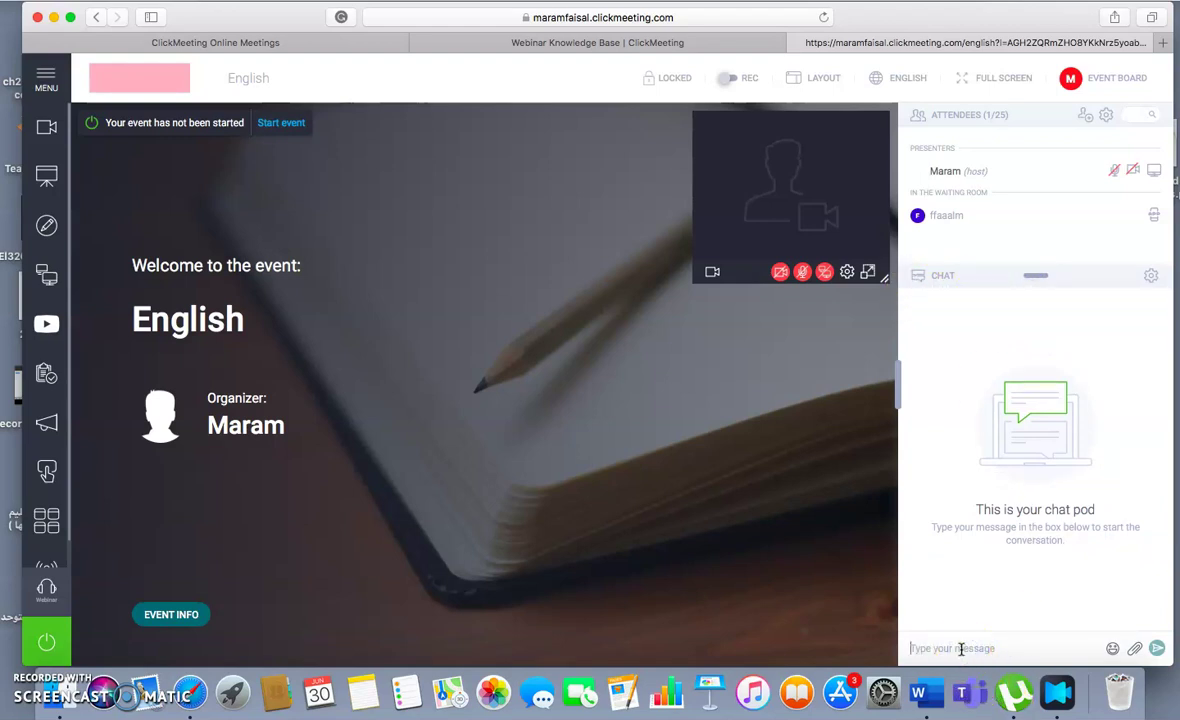
type("hello")
key("Return")
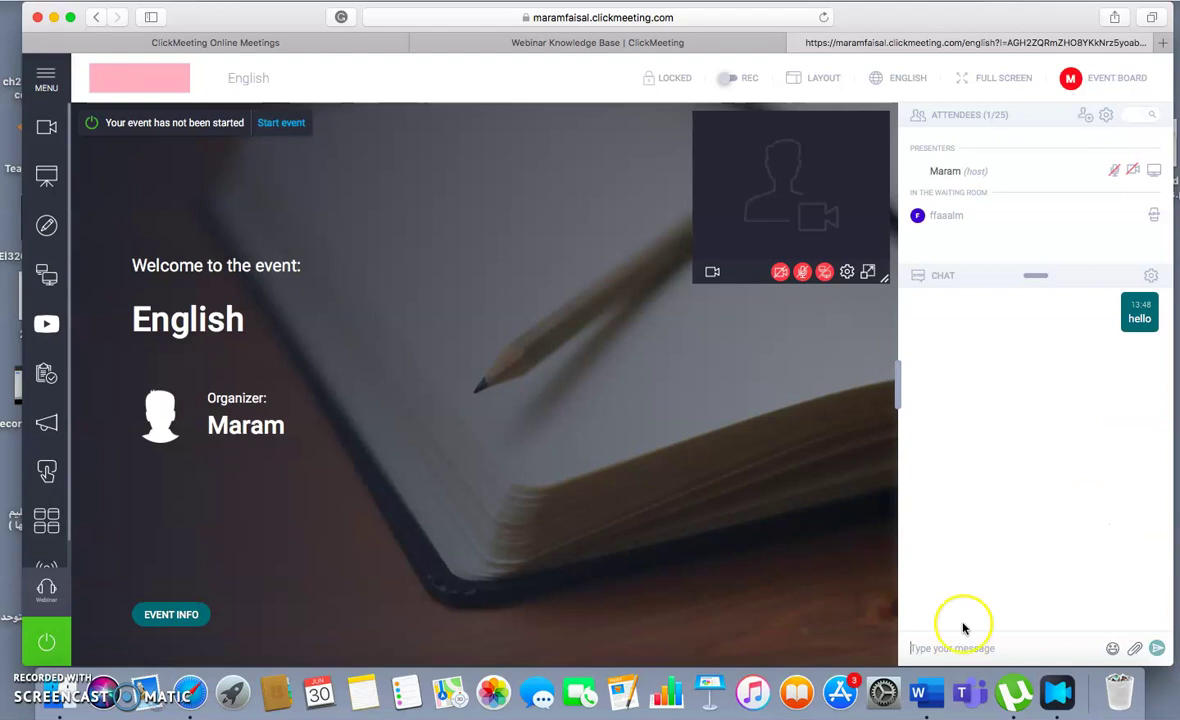
Send a grinning face emoji from the Smileys & people set in the chat.
left_click(1110, 649)
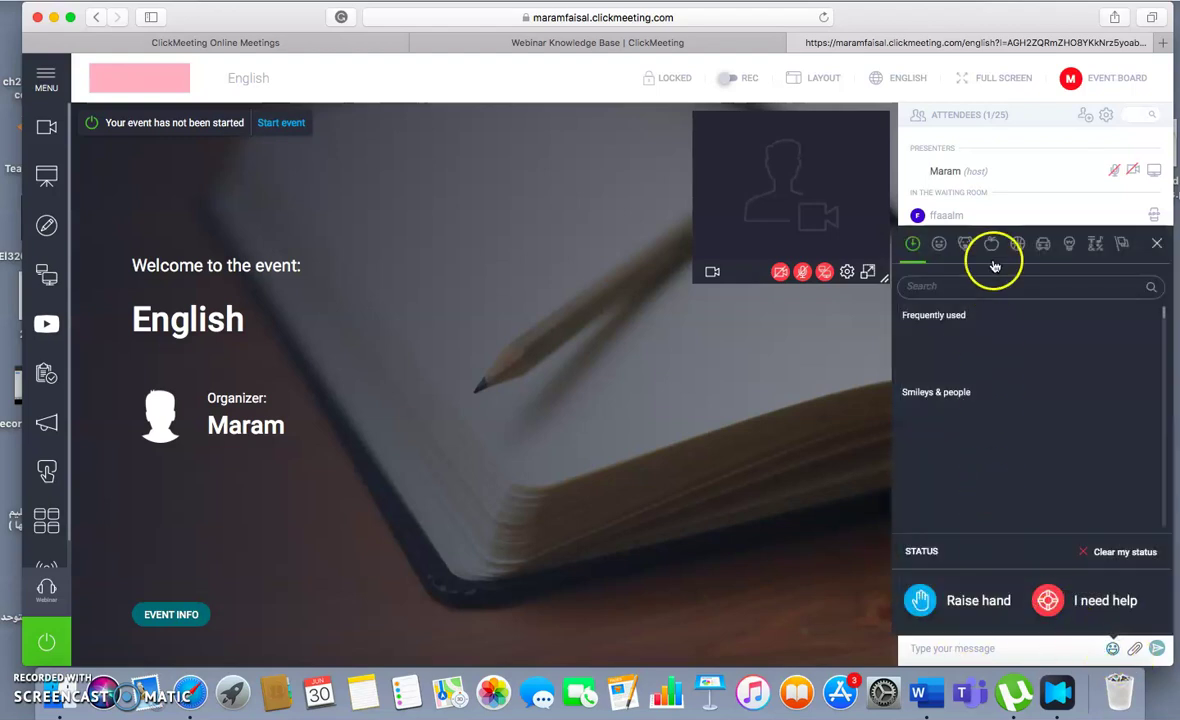
left_click(939, 245)
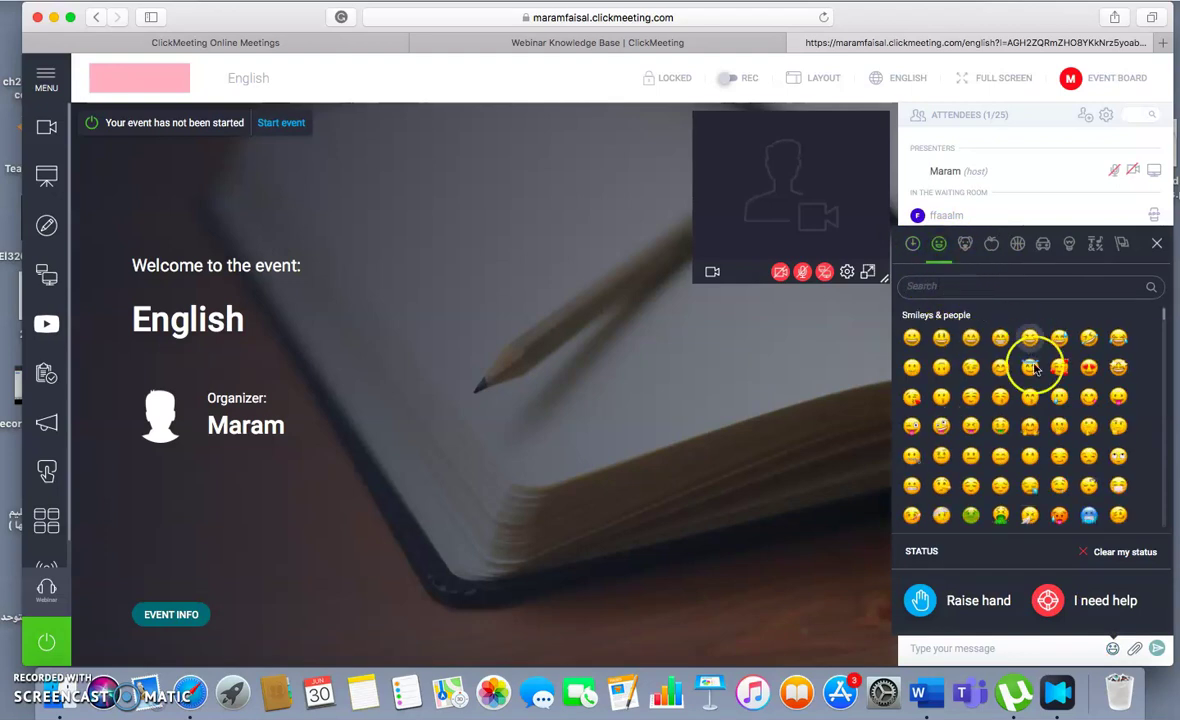
left_click(966, 246)
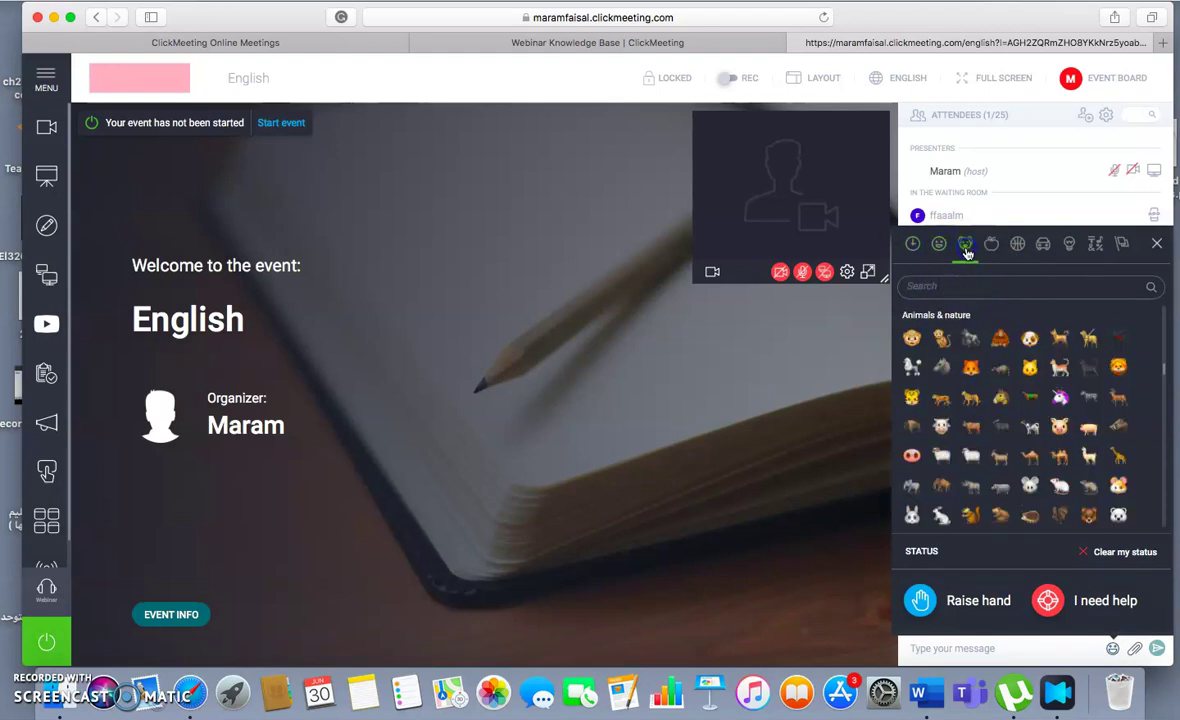
left_click(939, 246)
left_click(1000, 345)
left_click(910, 337)
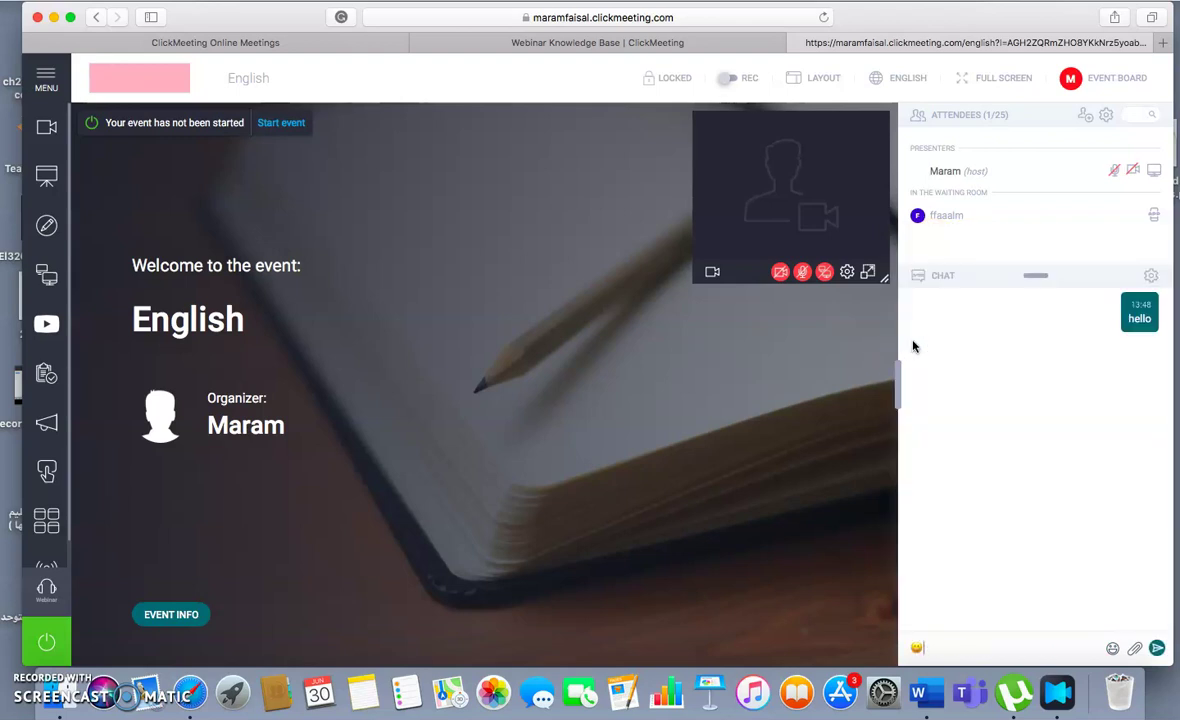
key("Return")
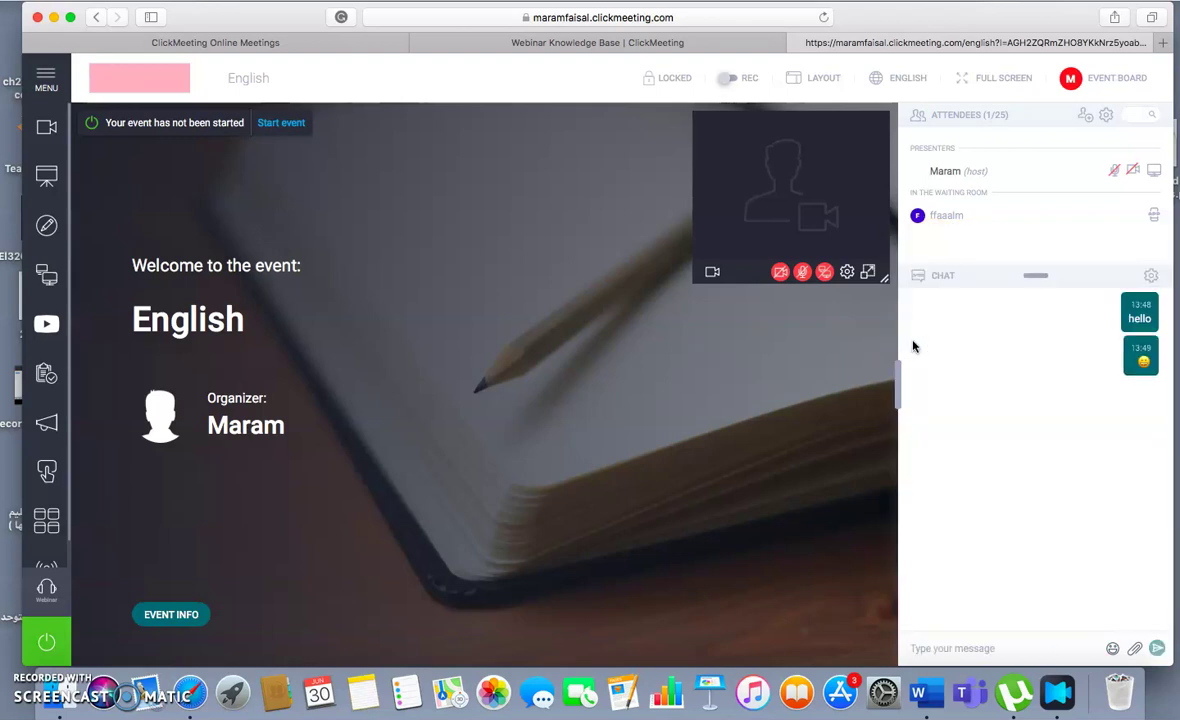
Attach the presentation file A230A.docx from the file library to the chat and send it.
left_click(1134, 652)
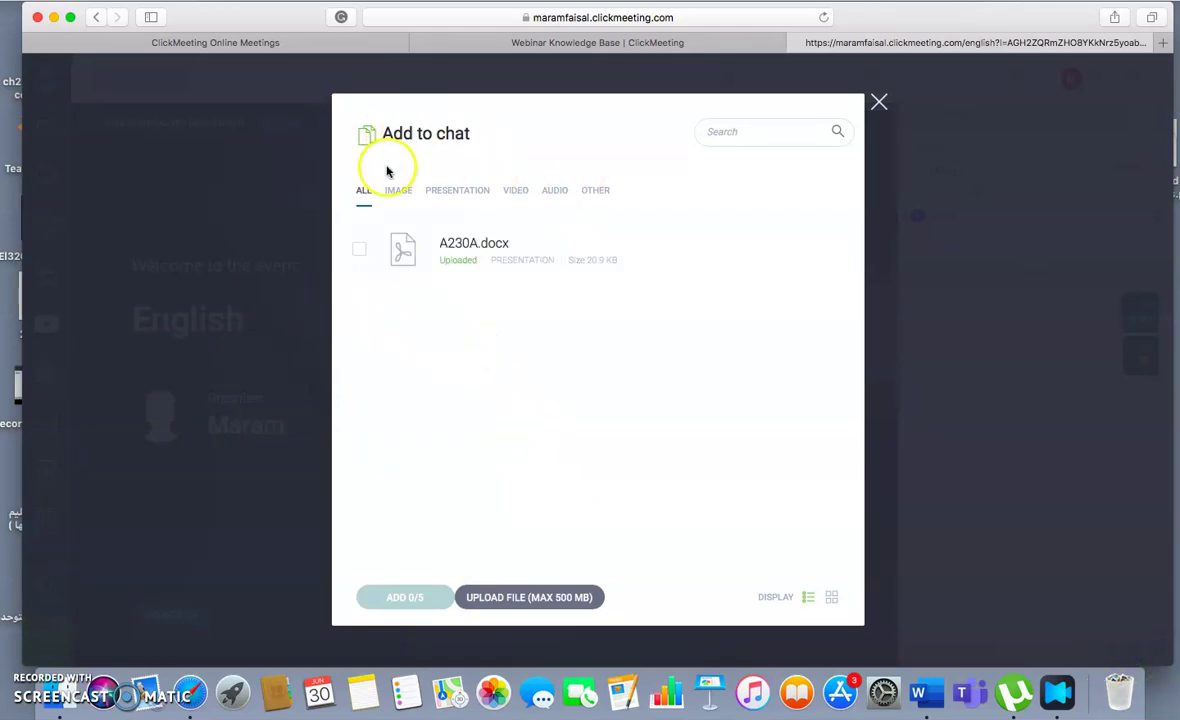
left_click(397, 203)
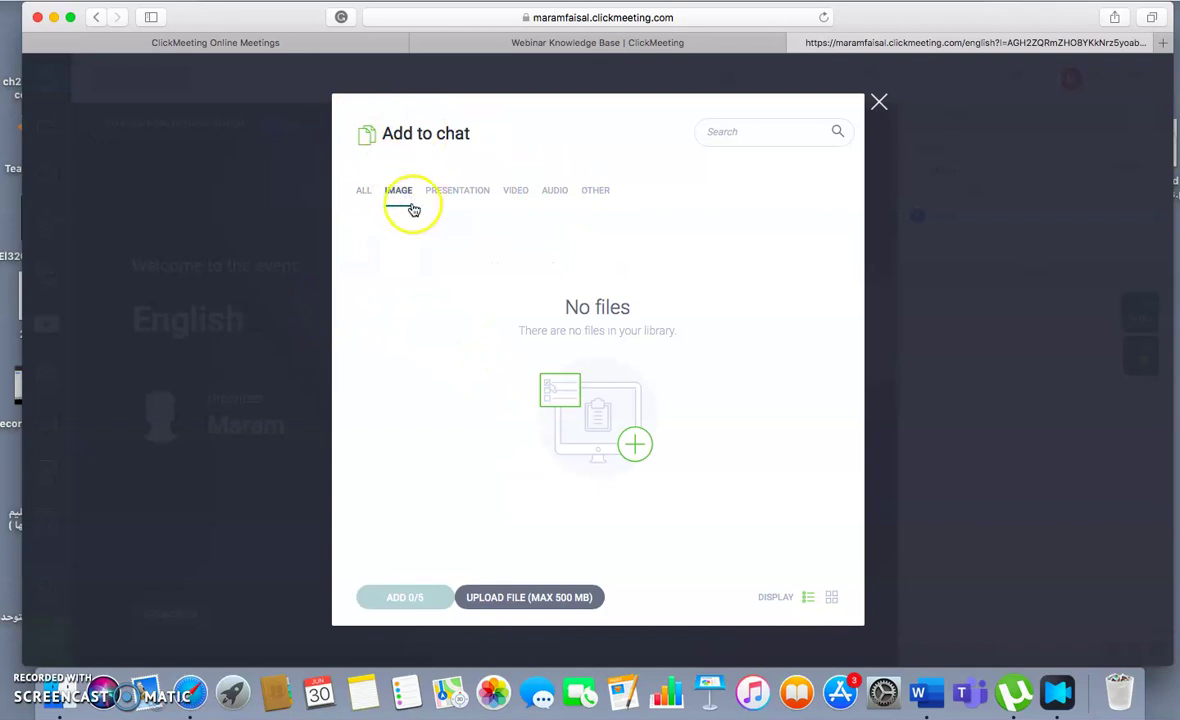
left_click(472, 198)
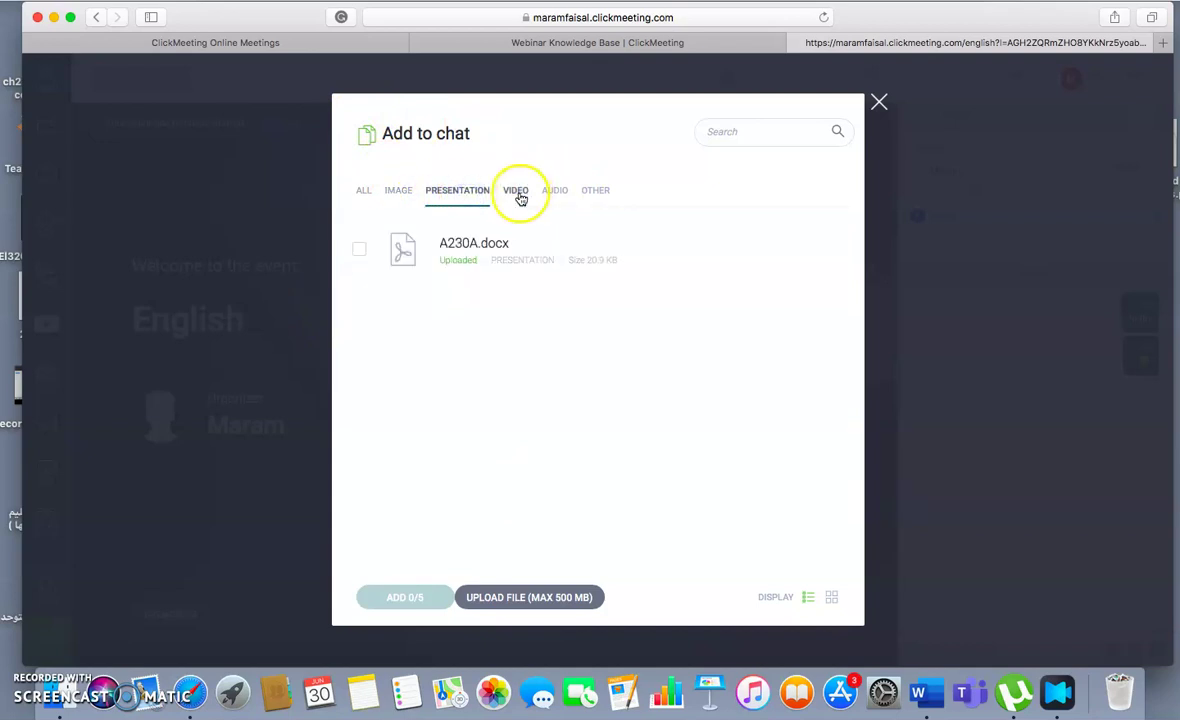
left_click(518, 194)
left_click(560, 195)
left_click(598, 193)
left_click(464, 197)
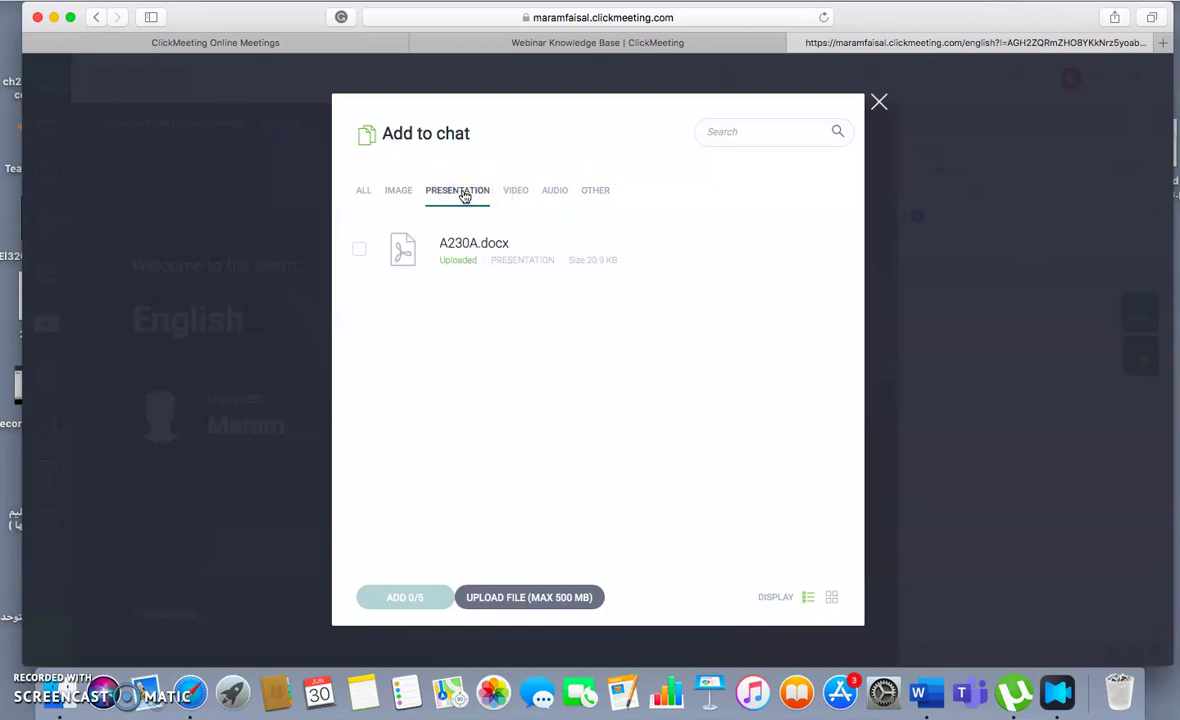
left_click(352, 255)
left_click(360, 257)
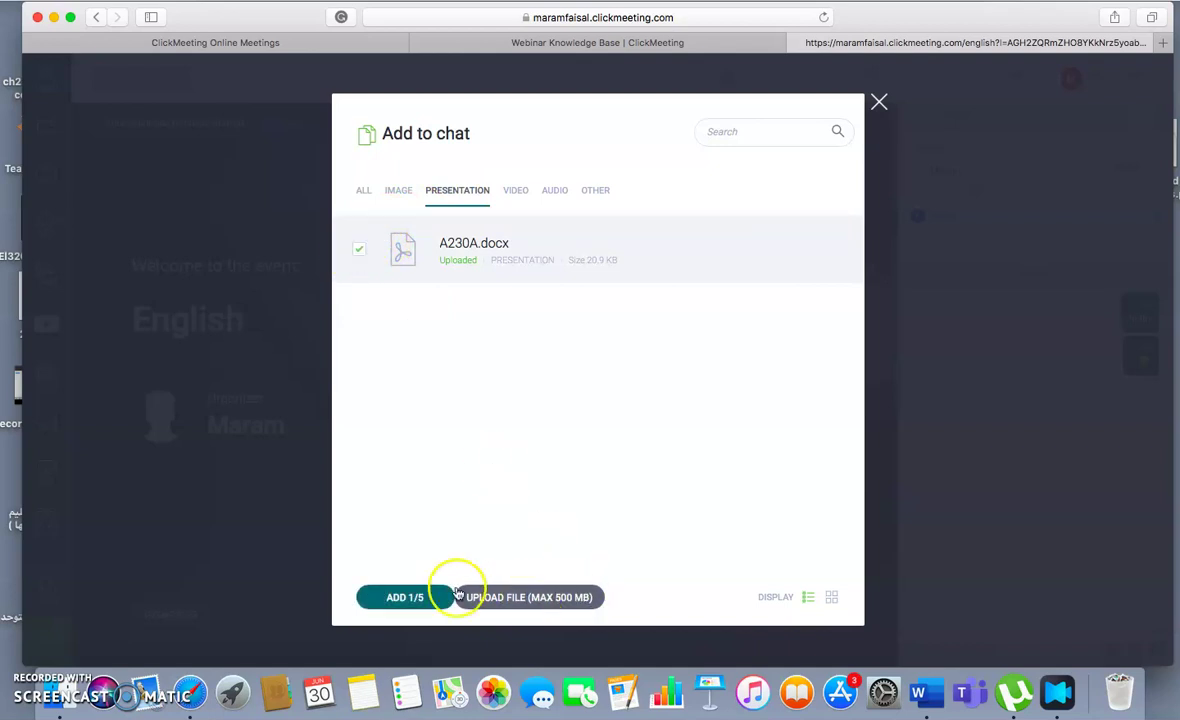
left_click(414, 597)
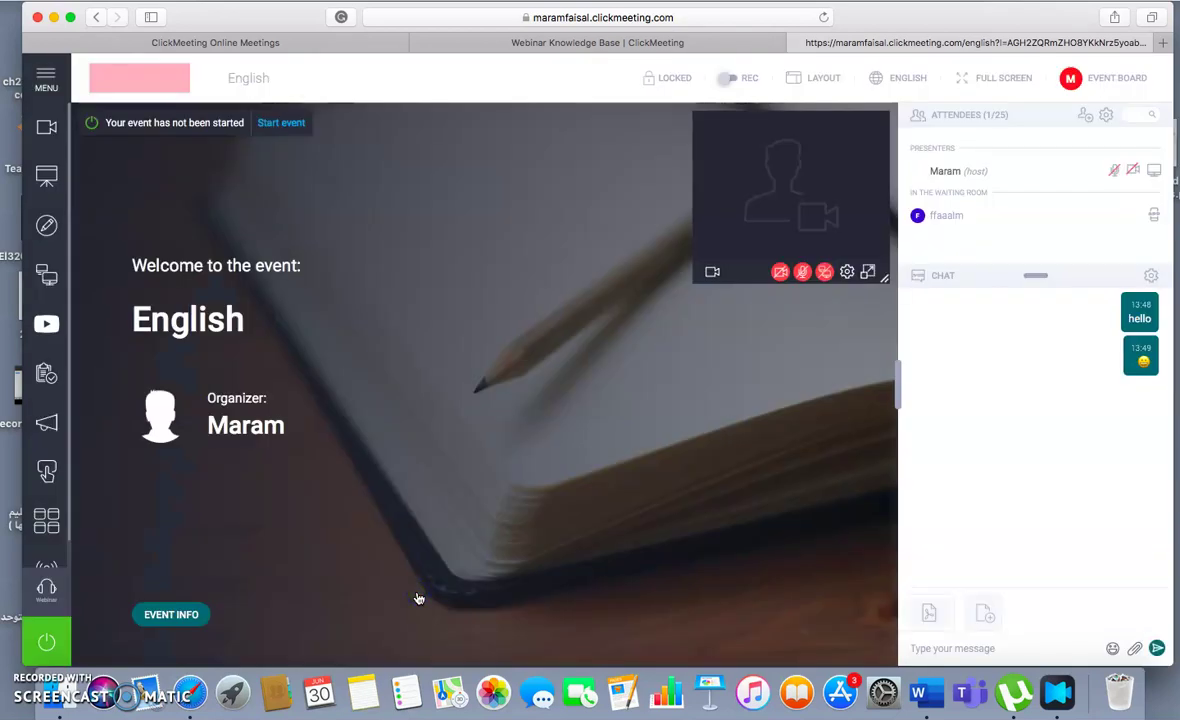
left_click(1031, 646)
mouse_move(1125, 432)
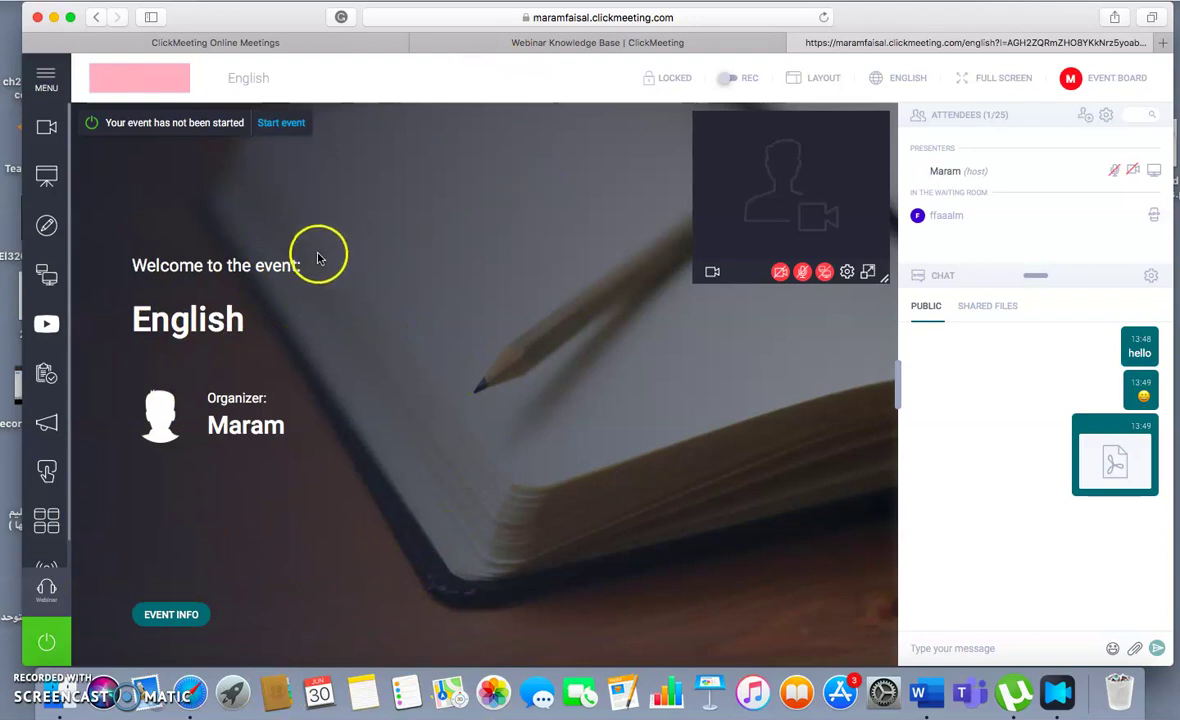
Start the English event so that the attendee in the waiting room can enter.
left_click(37, 650)
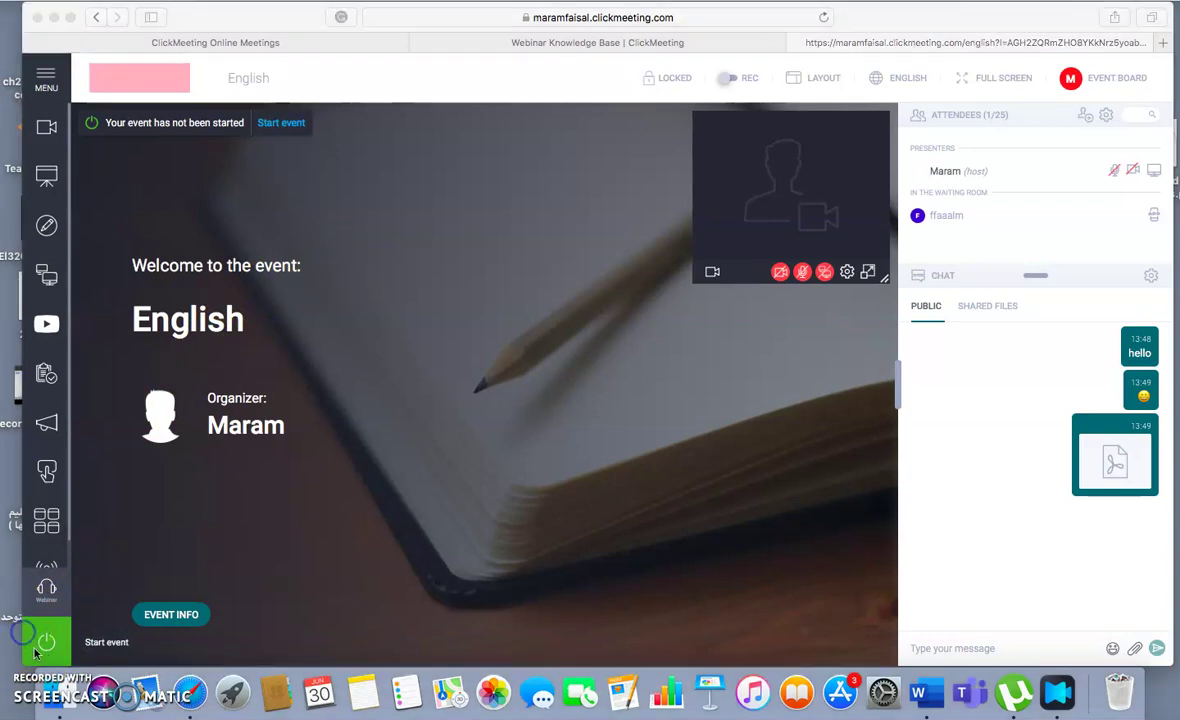
left_click(40, 648)
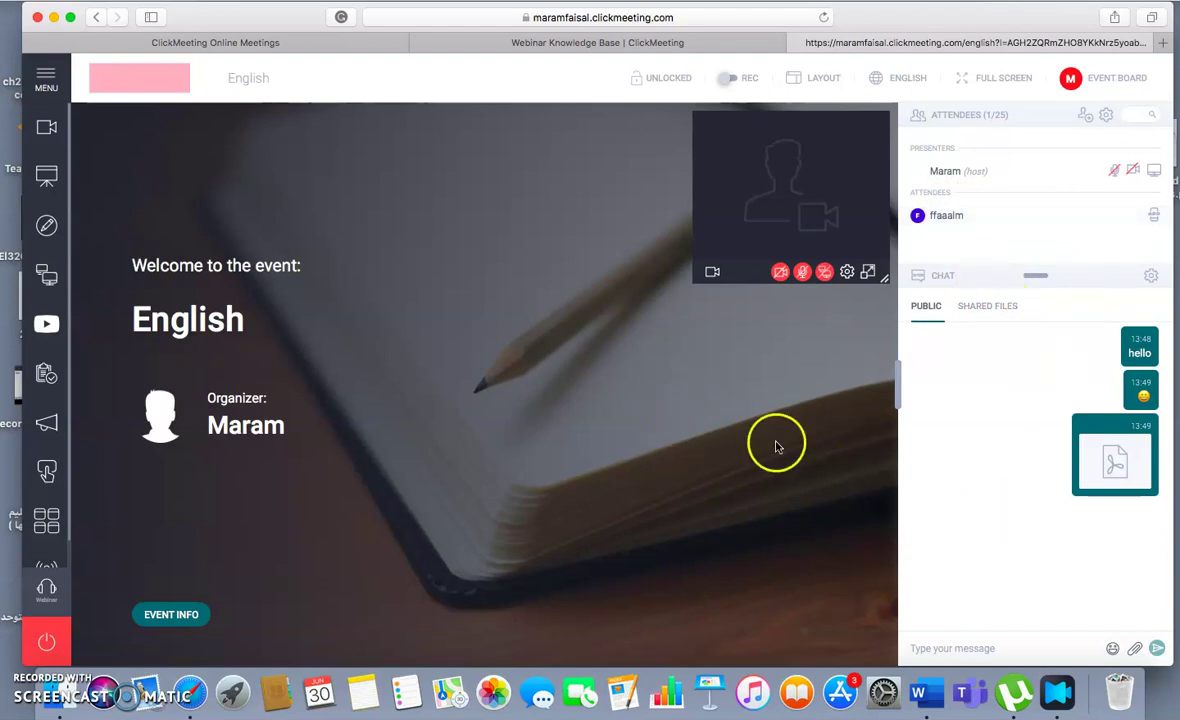
left_click(950, 357)
left_click(993, 232)
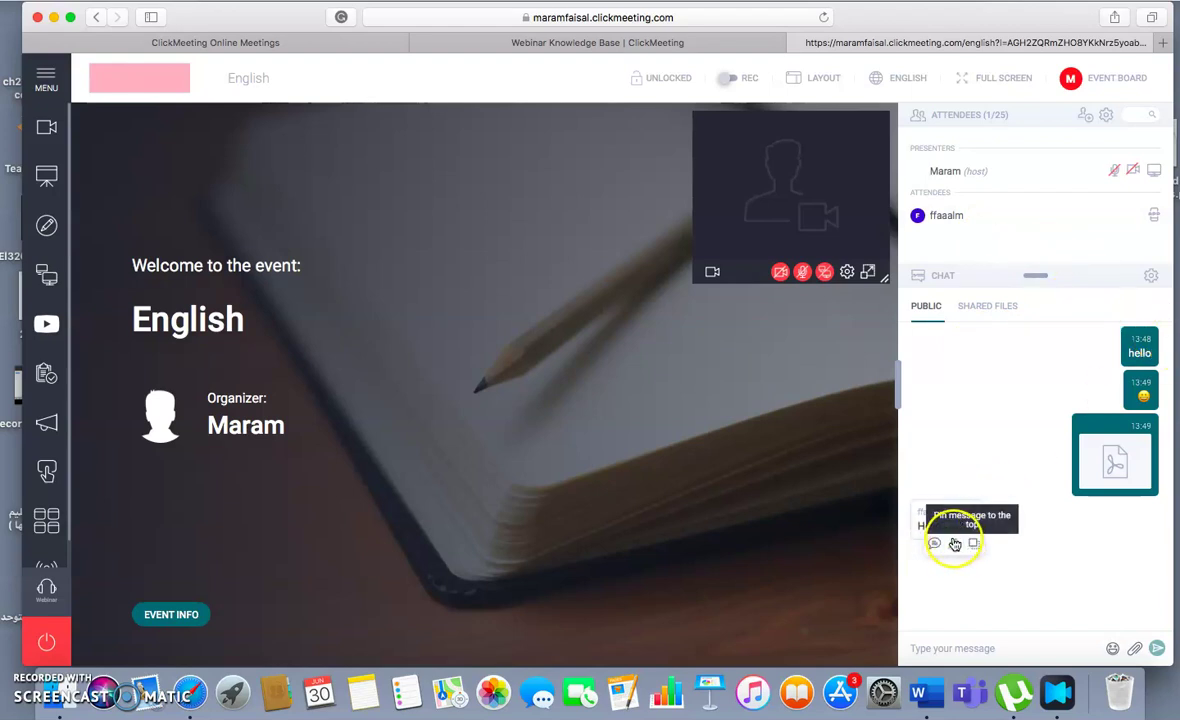
Pin the attendee's "Hello" message to the top of the chat and unpin it again.
mouse_move(955, 545)
left_click(955, 545)
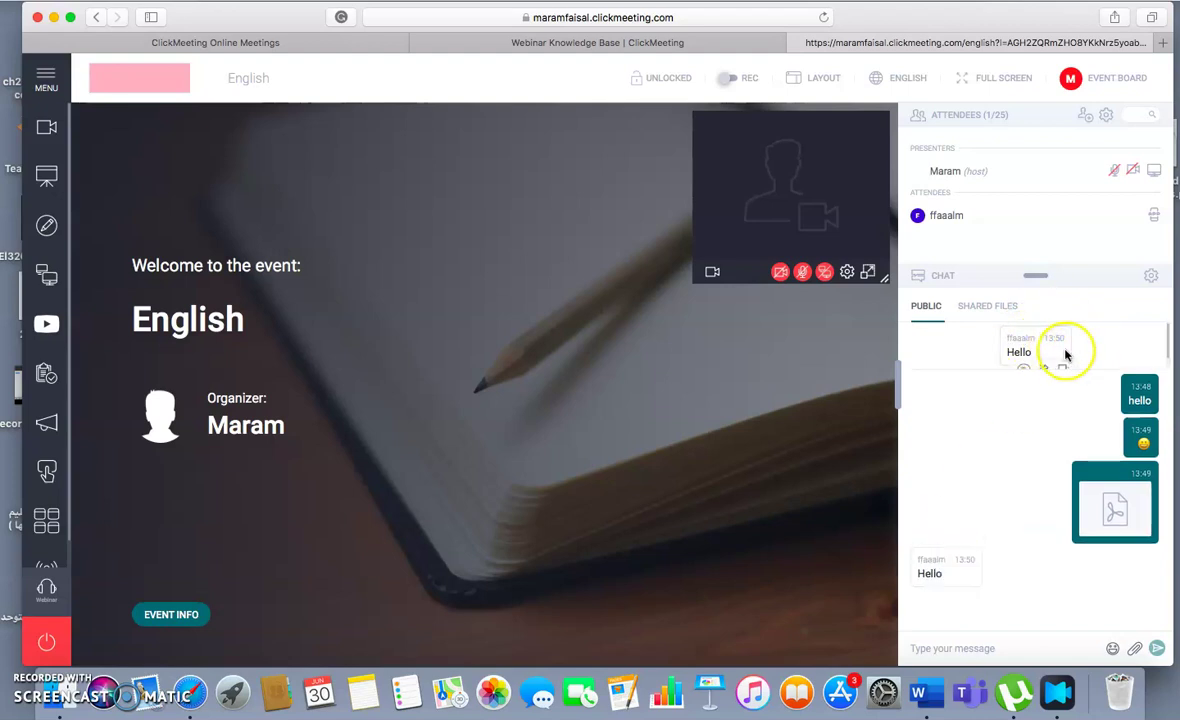
mouse_move(1040, 376)
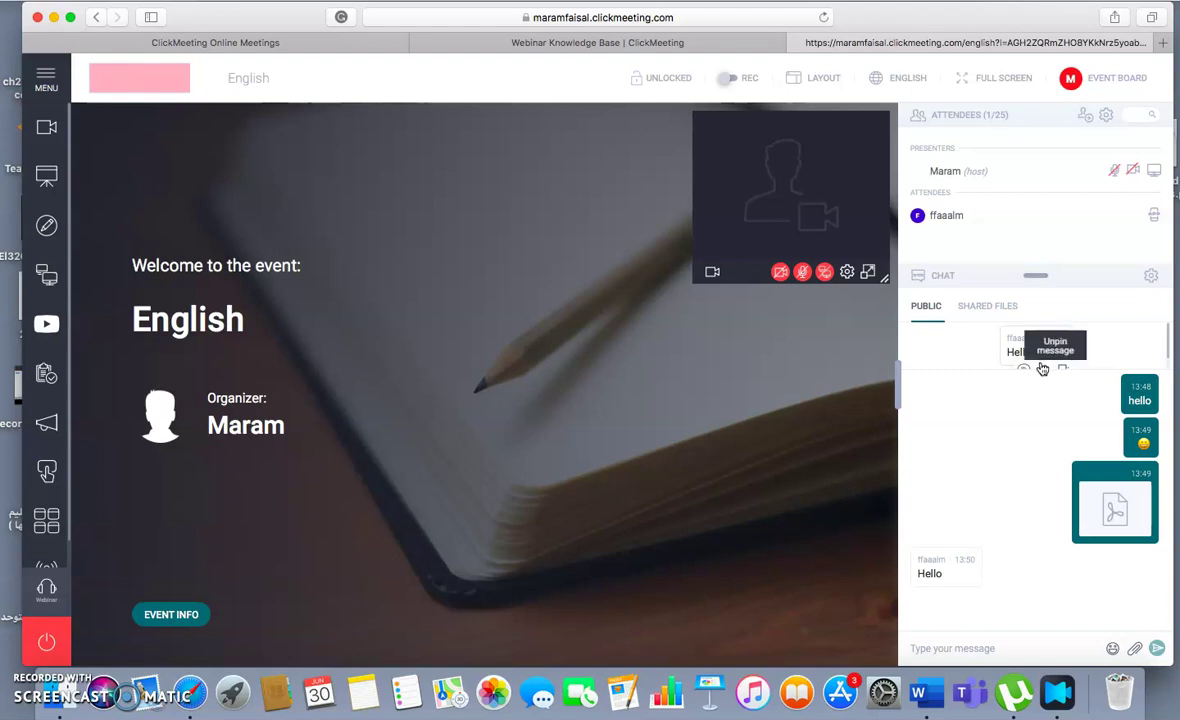
left_click(1042, 370)
mouse_move(945, 537)
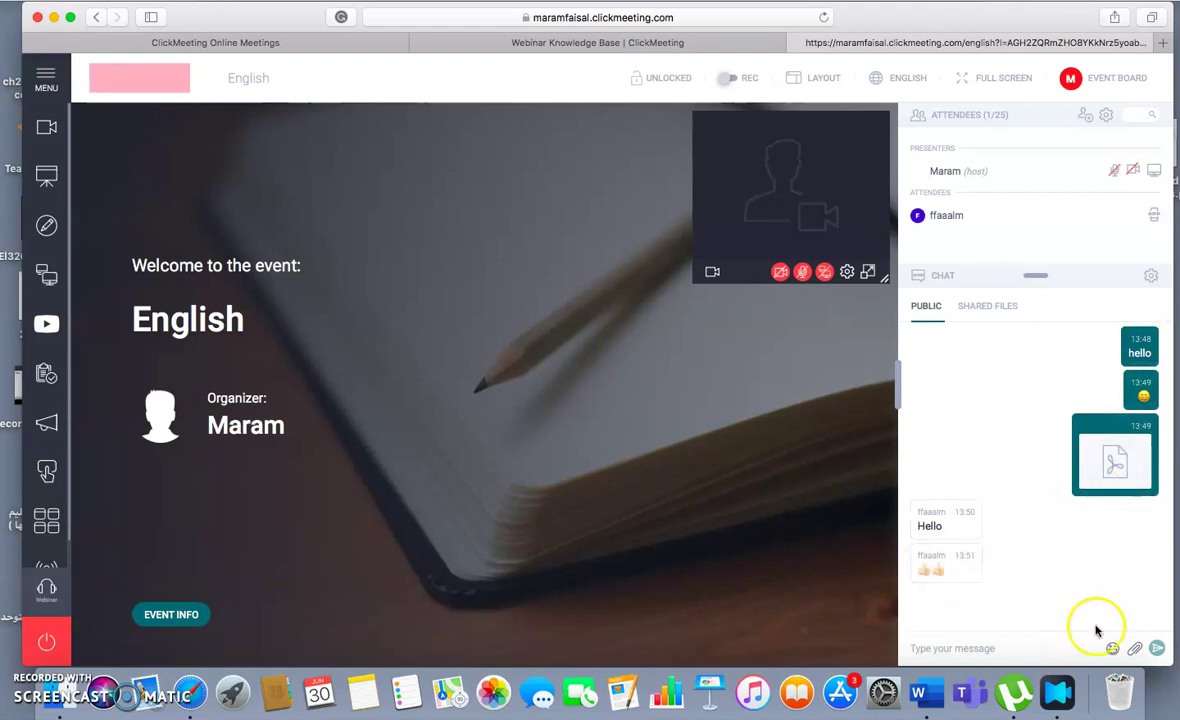
Review the chat's shared files with the image and presentation filters, and return to the public chat.
left_click(987, 312)
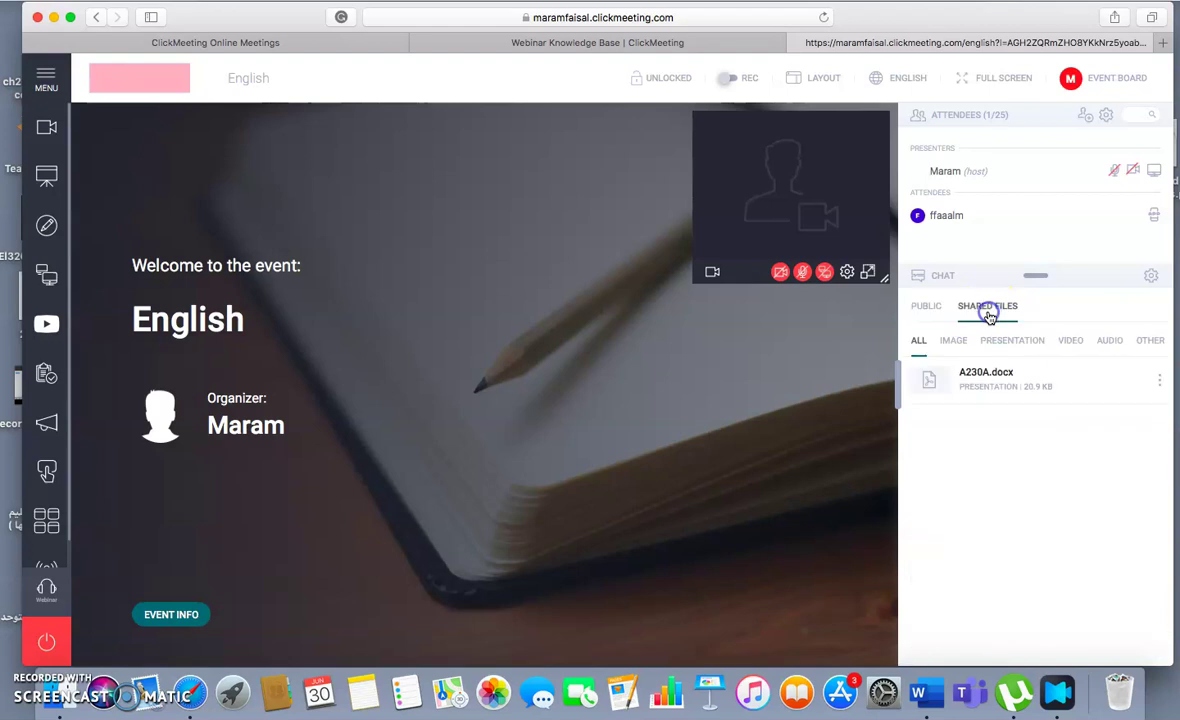
mouse_move(960, 391)
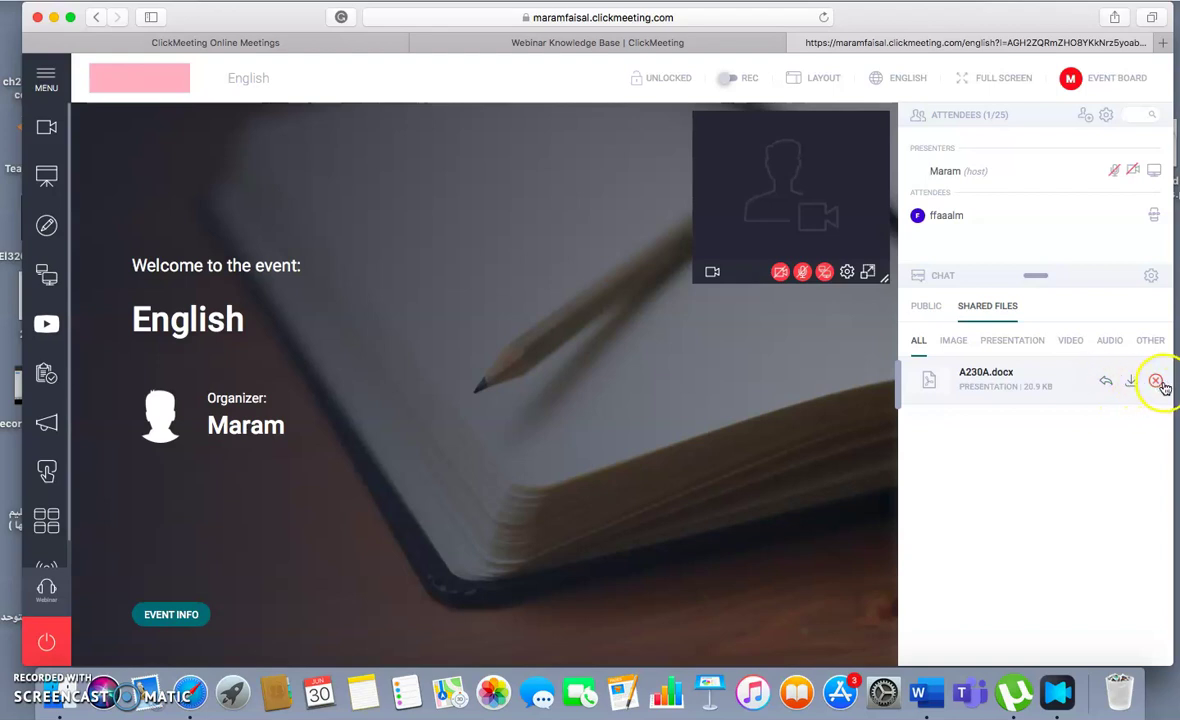
left_click(967, 343)
left_click(1002, 345)
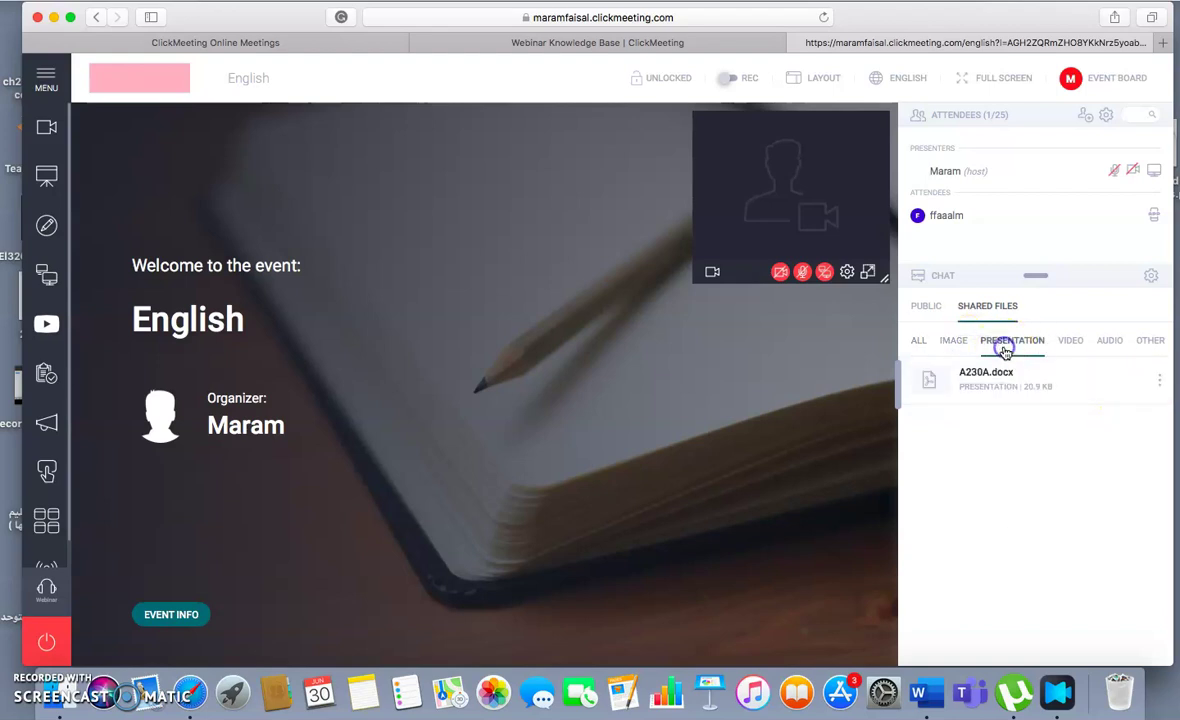
left_click(929, 308)
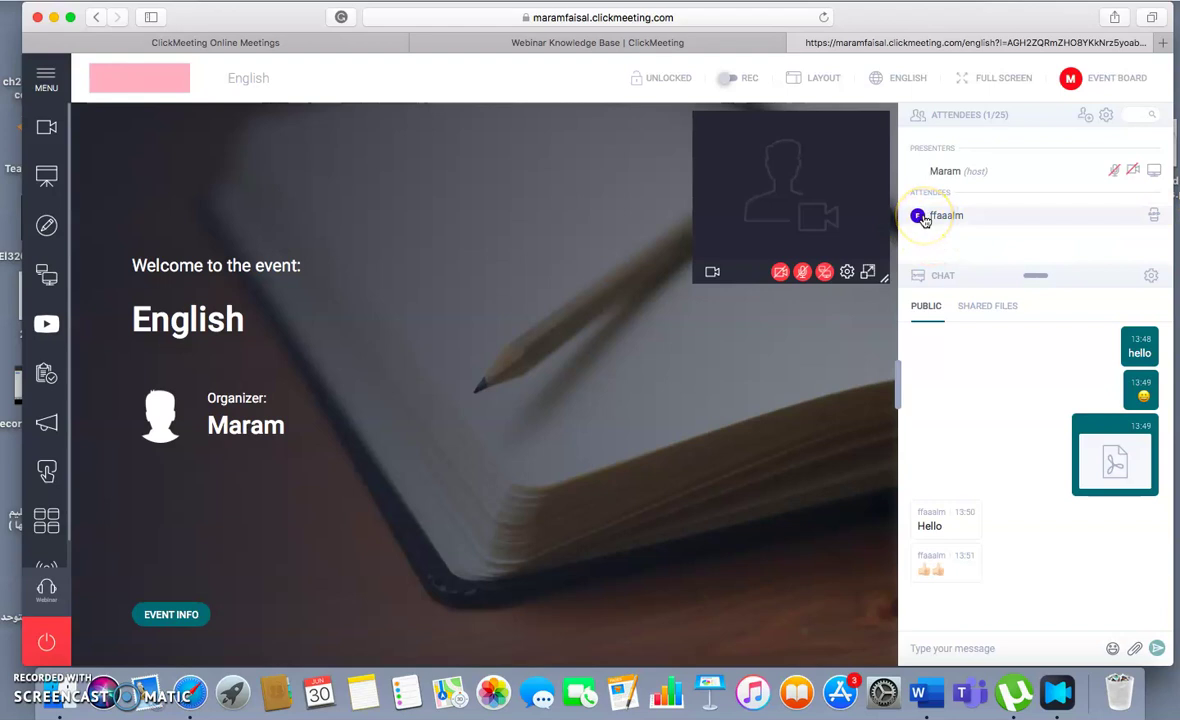
Make the attendee a presenter, switch the role back to attendee, and try to unlock the attendee's microphone.
left_click(1153, 216)
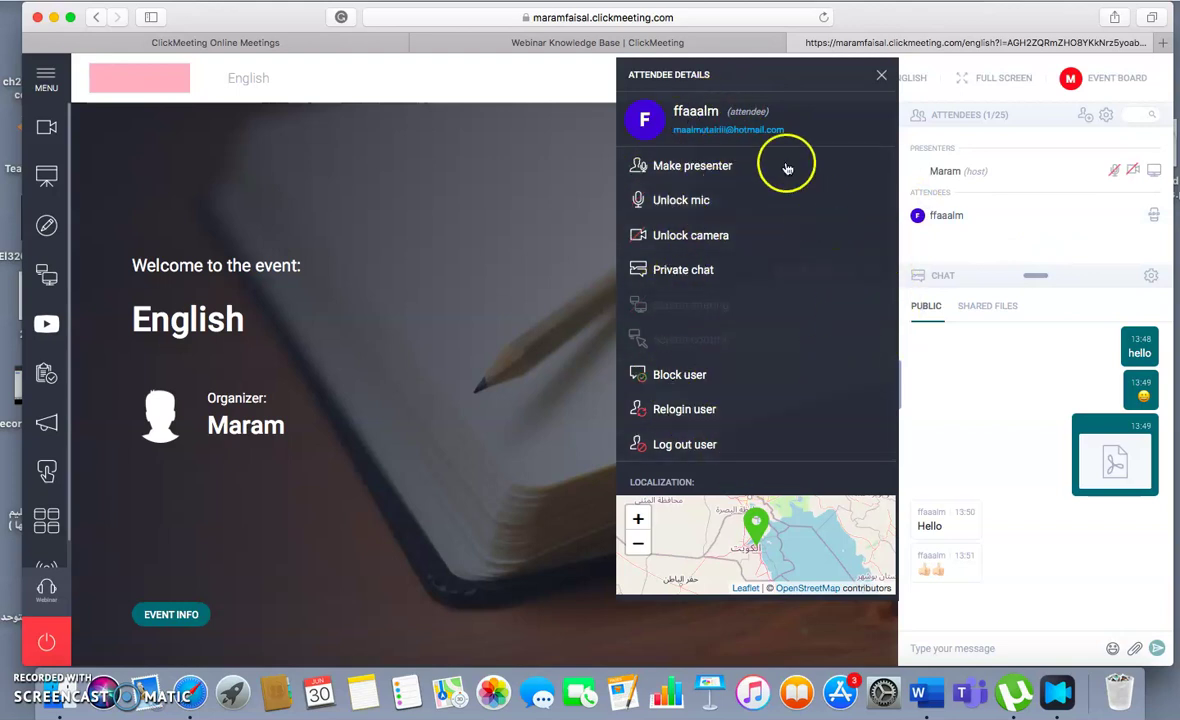
left_click(633, 172)
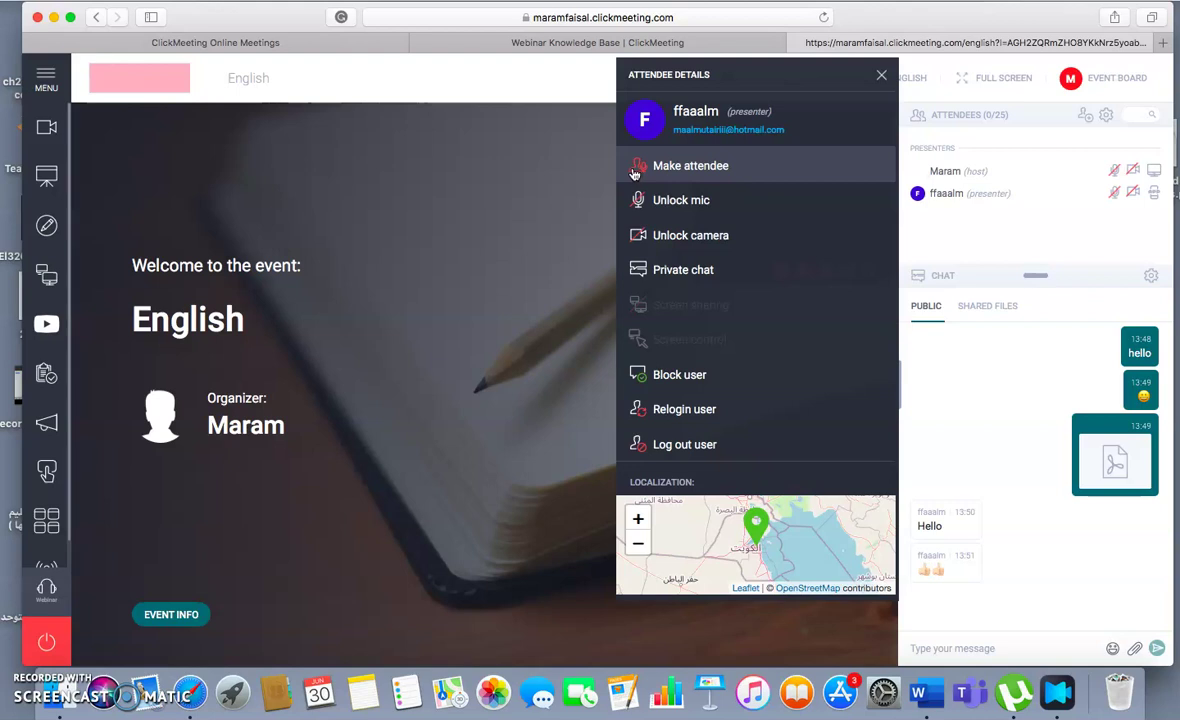
left_click(633, 172)
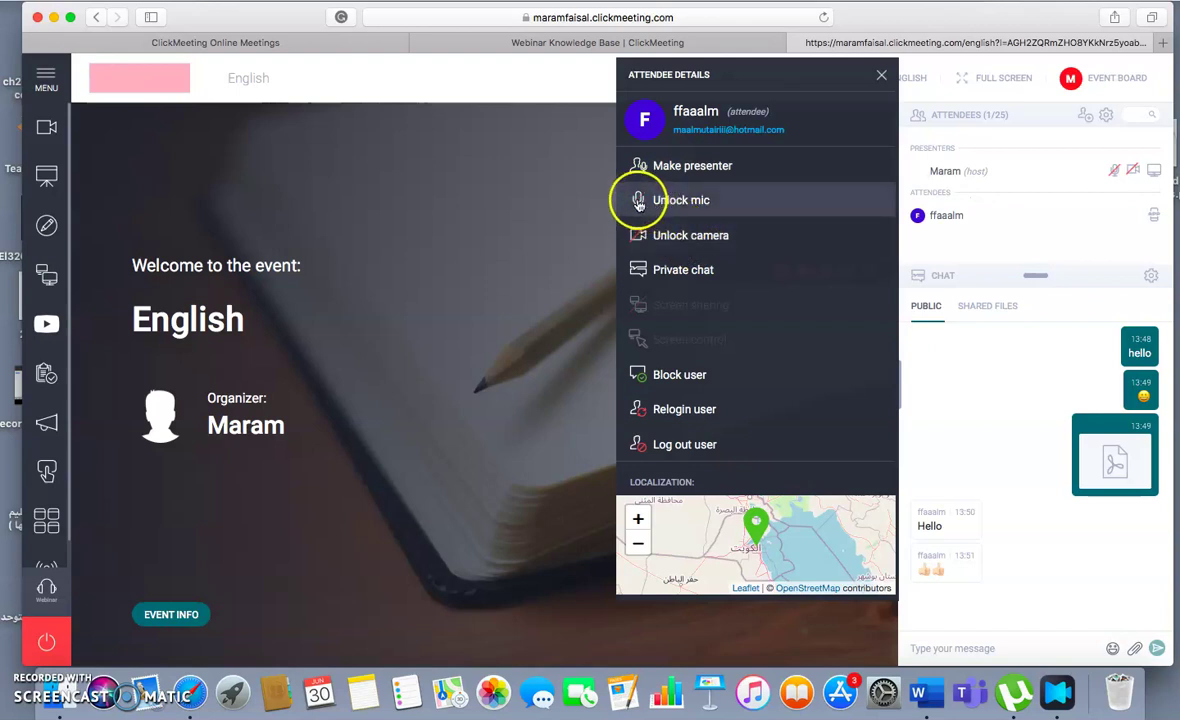
left_click(703, 205)
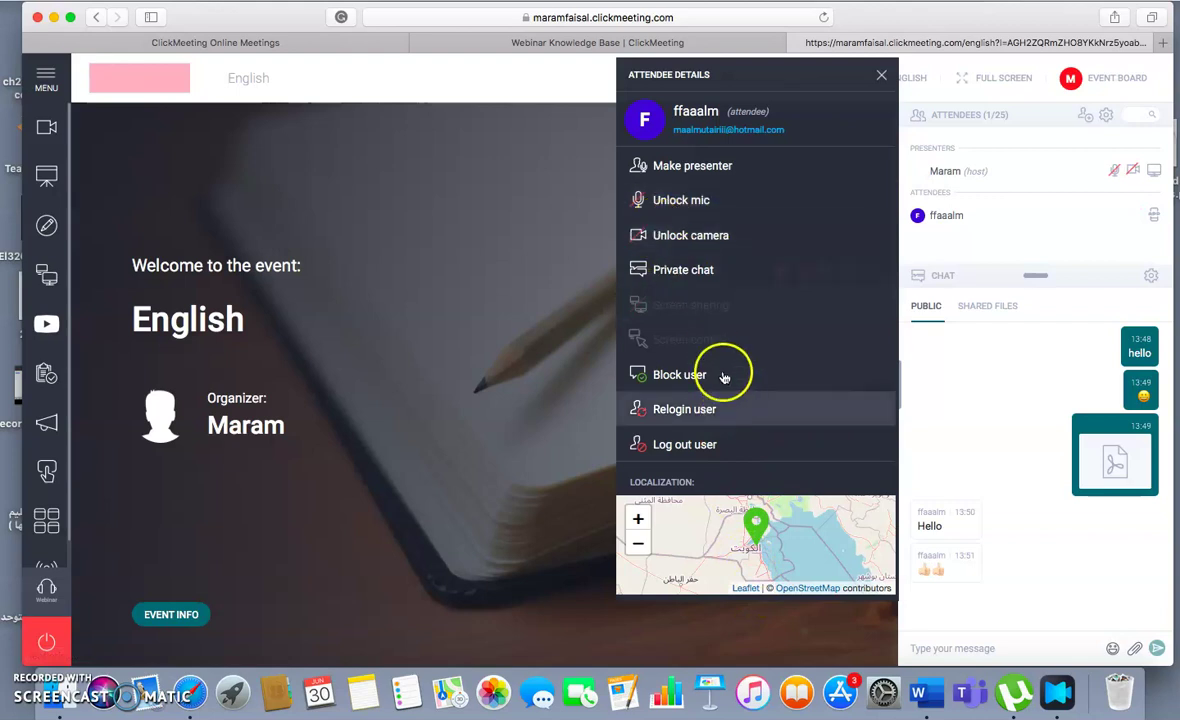
Open a private chat with the attendee and send the message "hi".
left_click(648, 282)
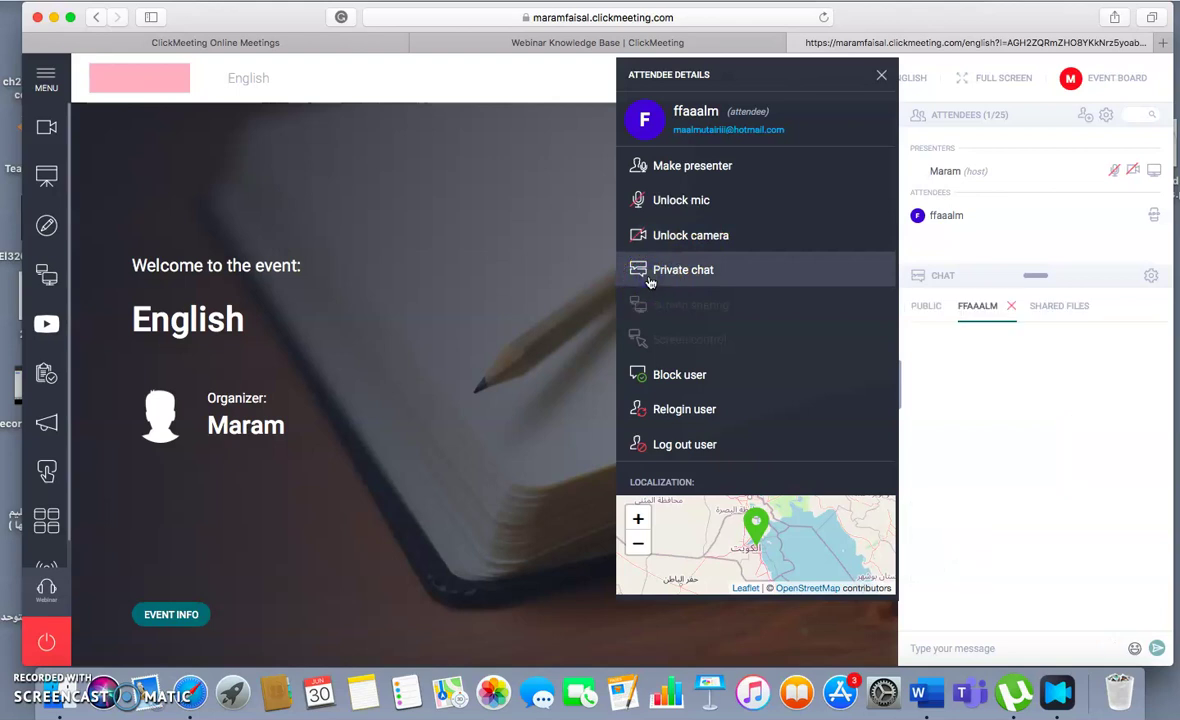
left_click(677, 284)
left_click(803, 269)
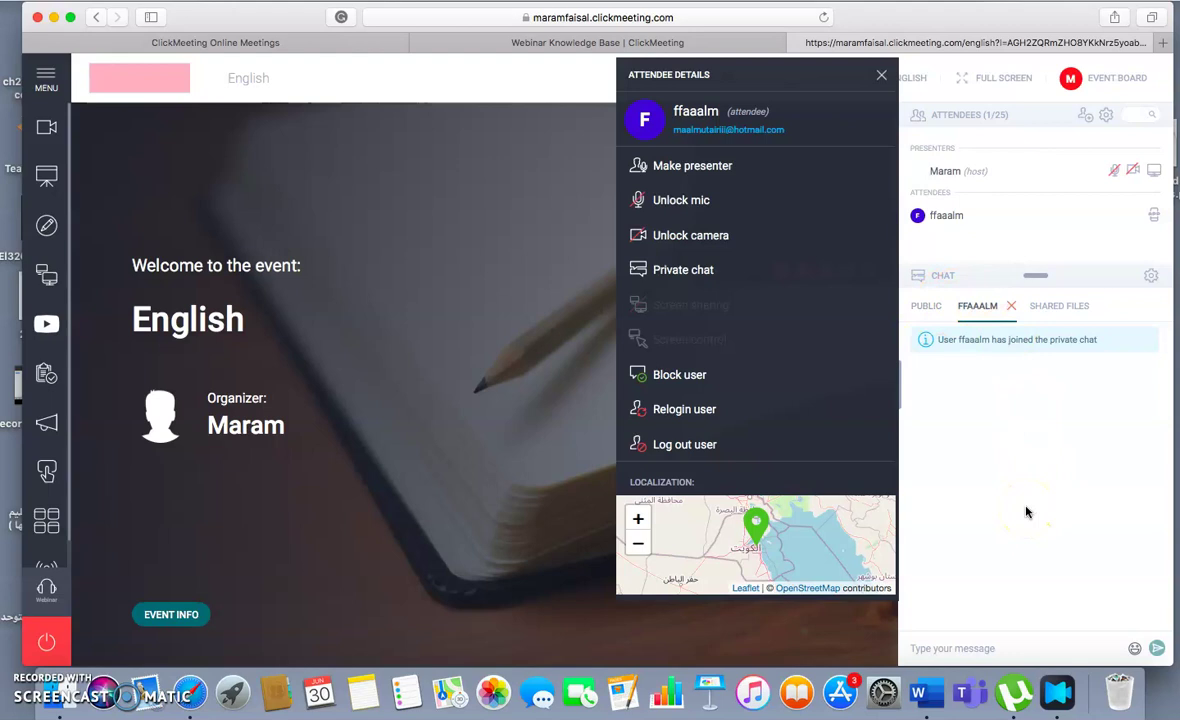
left_click(1036, 637)
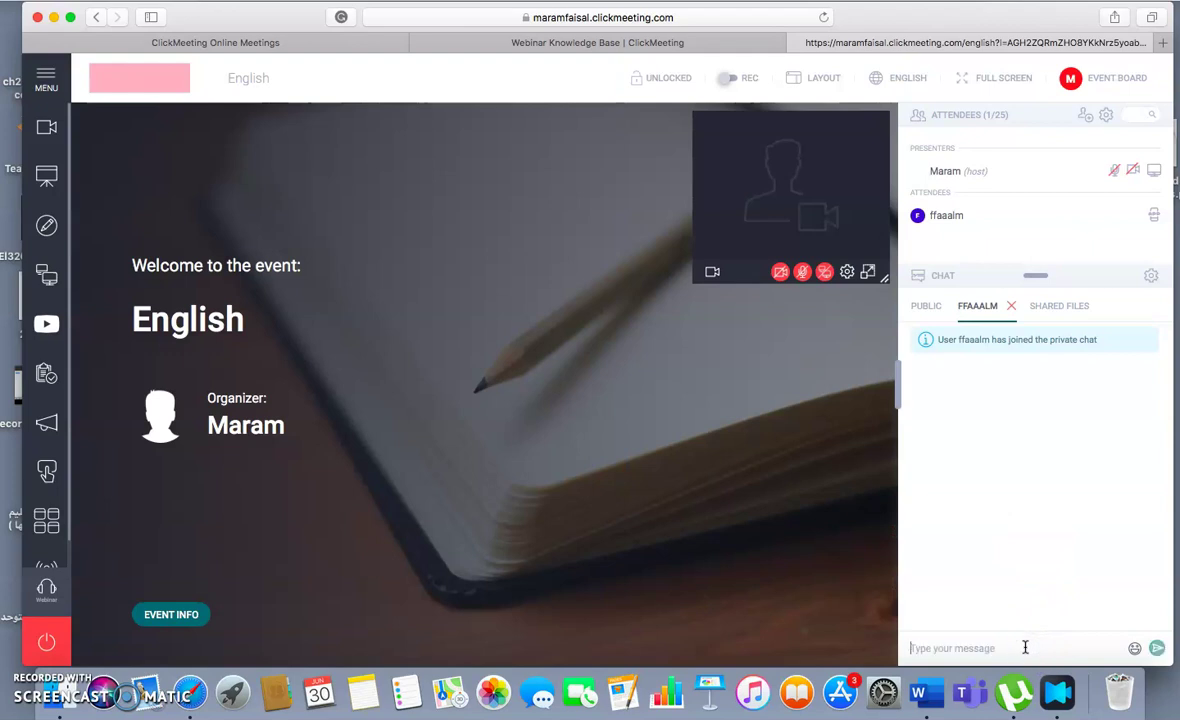
type("hi")
key("Return")
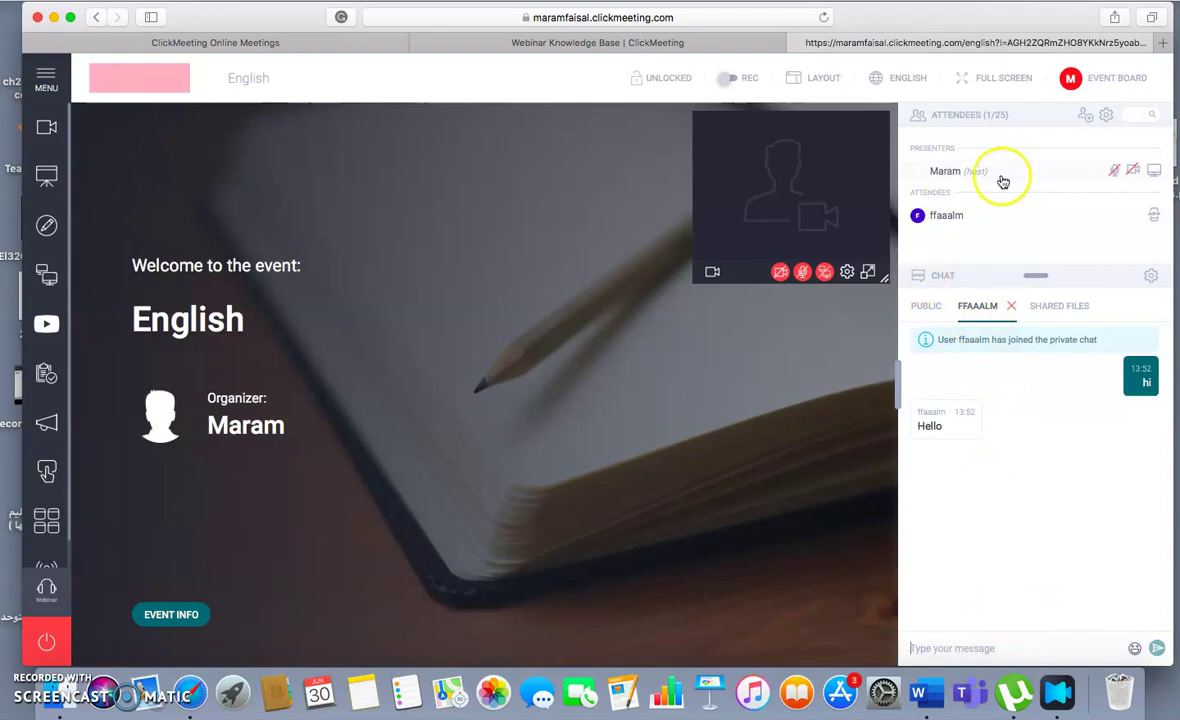
Review the attendee's block, relogin and log-out options, explore the localization map, and close the attendee details.
left_click(1165, 217)
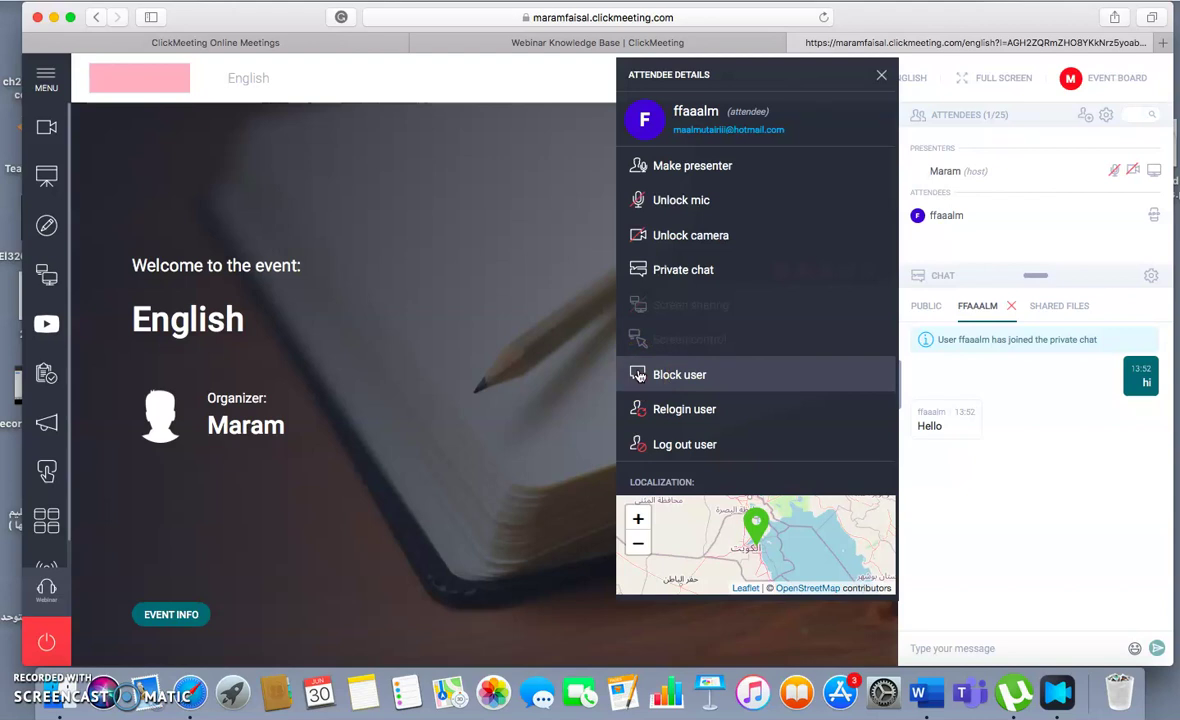
left_click(640, 375)
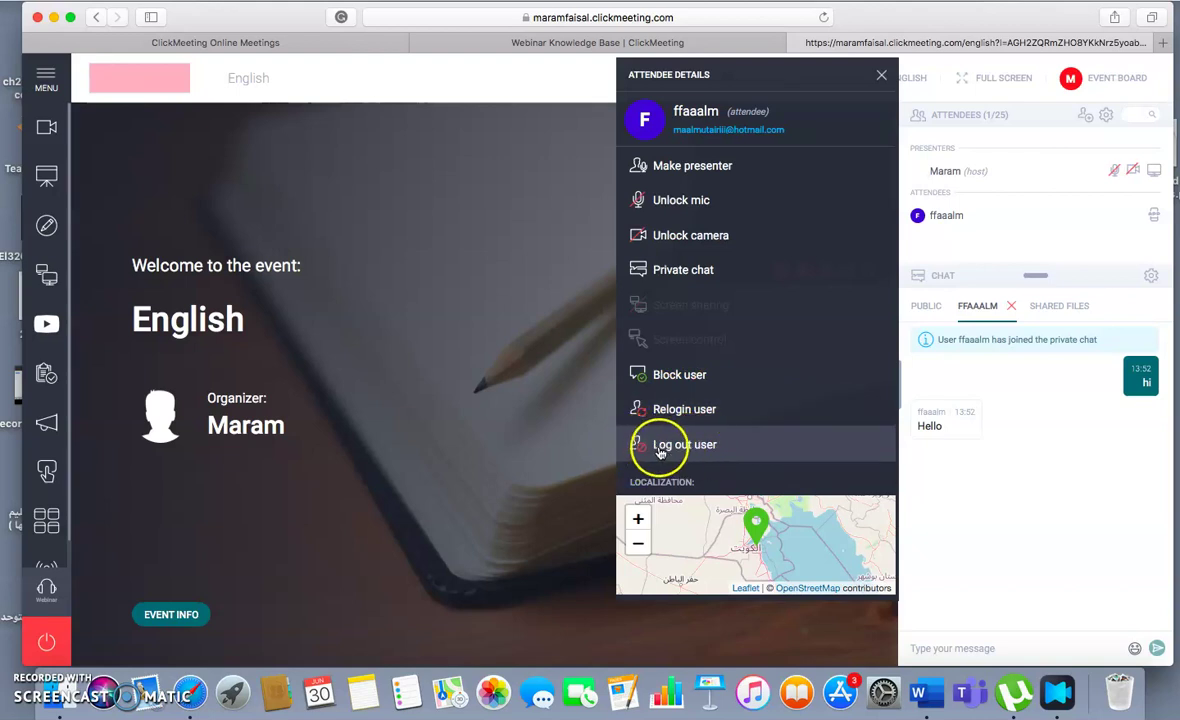
scroll(672, 500, "down", 3)
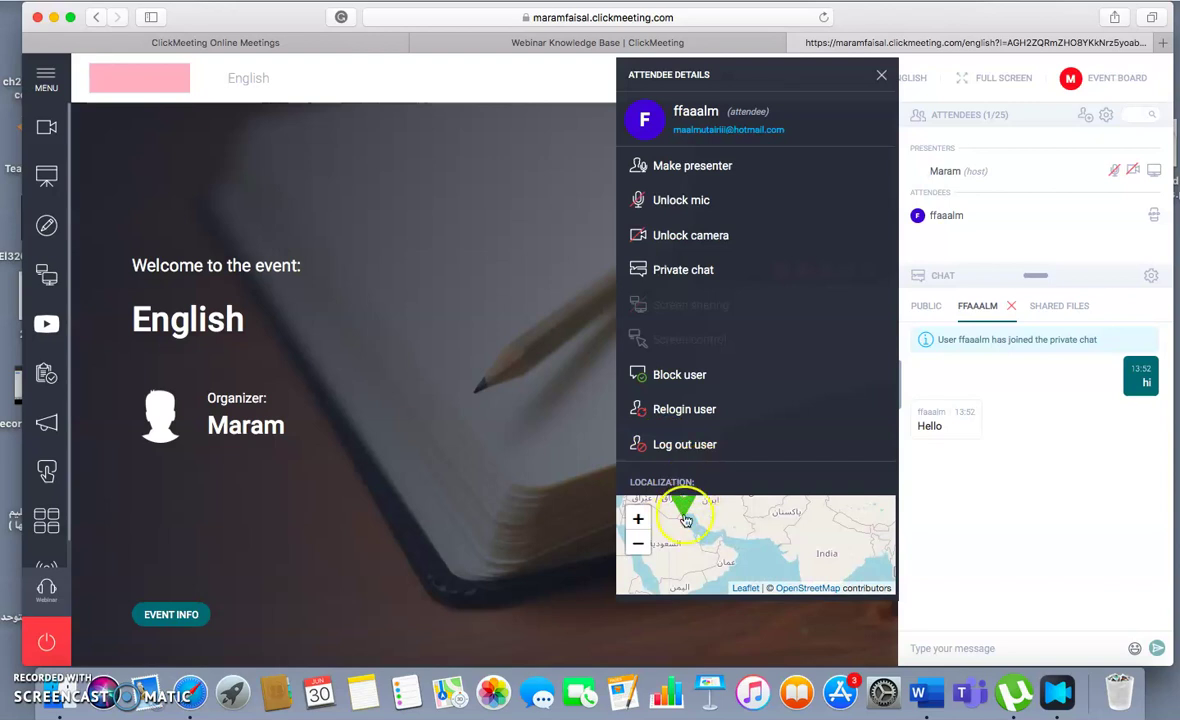
scroll(684, 505, "up", 5)
scroll(686, 520, "down", 5)
left_click(639, 522)
left_click(638, 520)
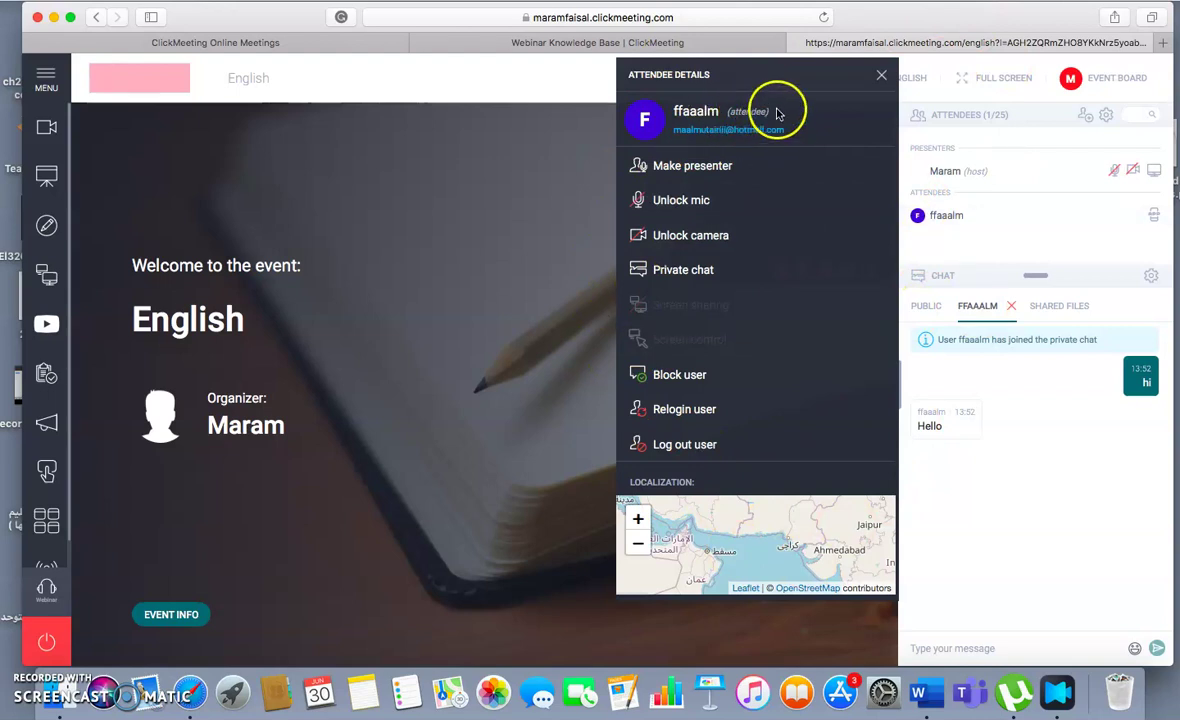
left_click(881, 77)
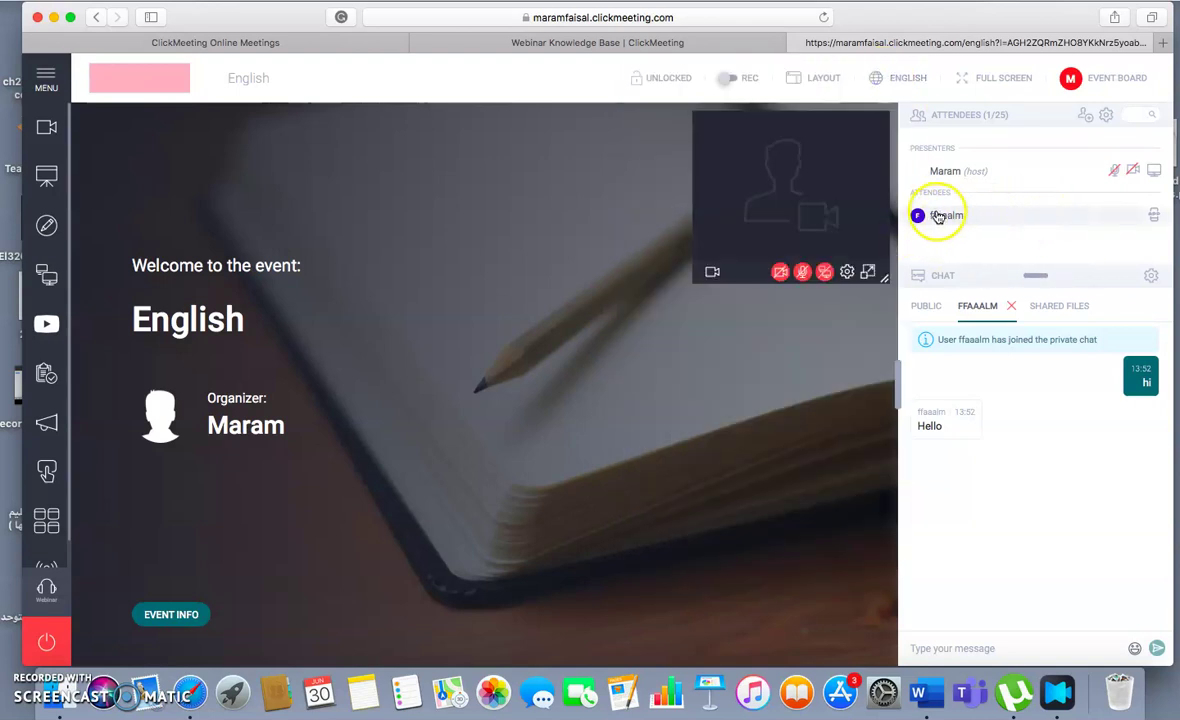
Open the chat options and review the file formats for exporting the chat history.
left_click(1151, 276)
left_click(1152, 278)
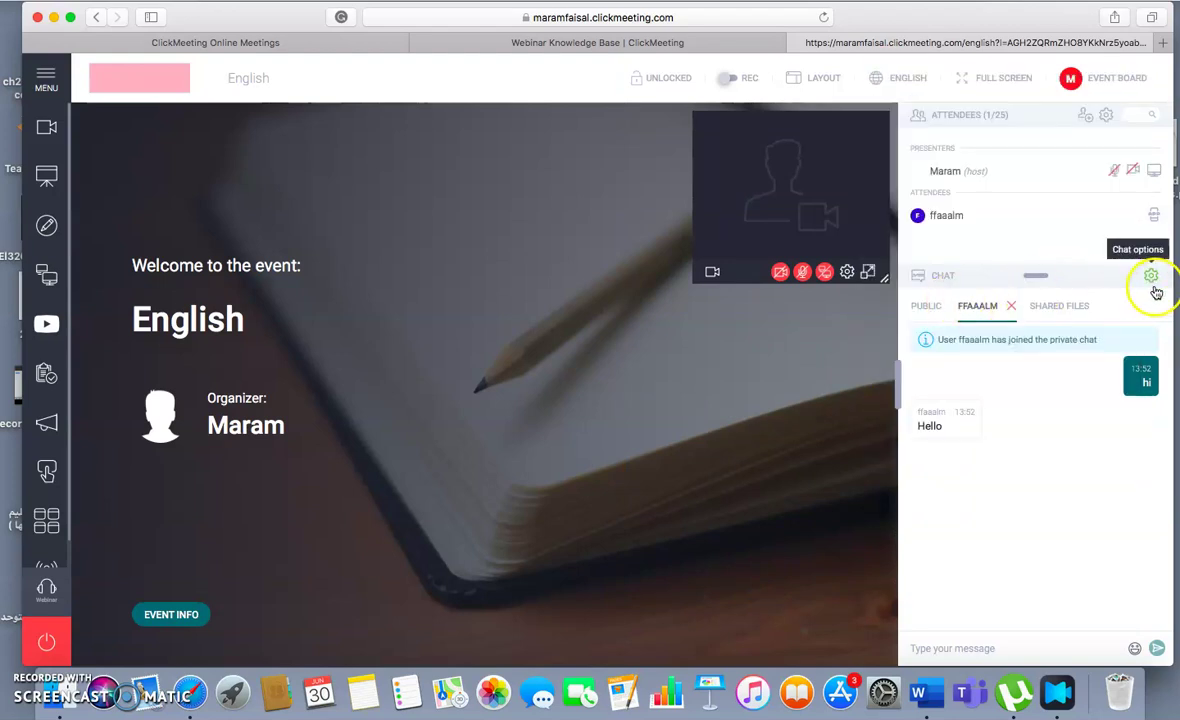
left_click(1154, 283)
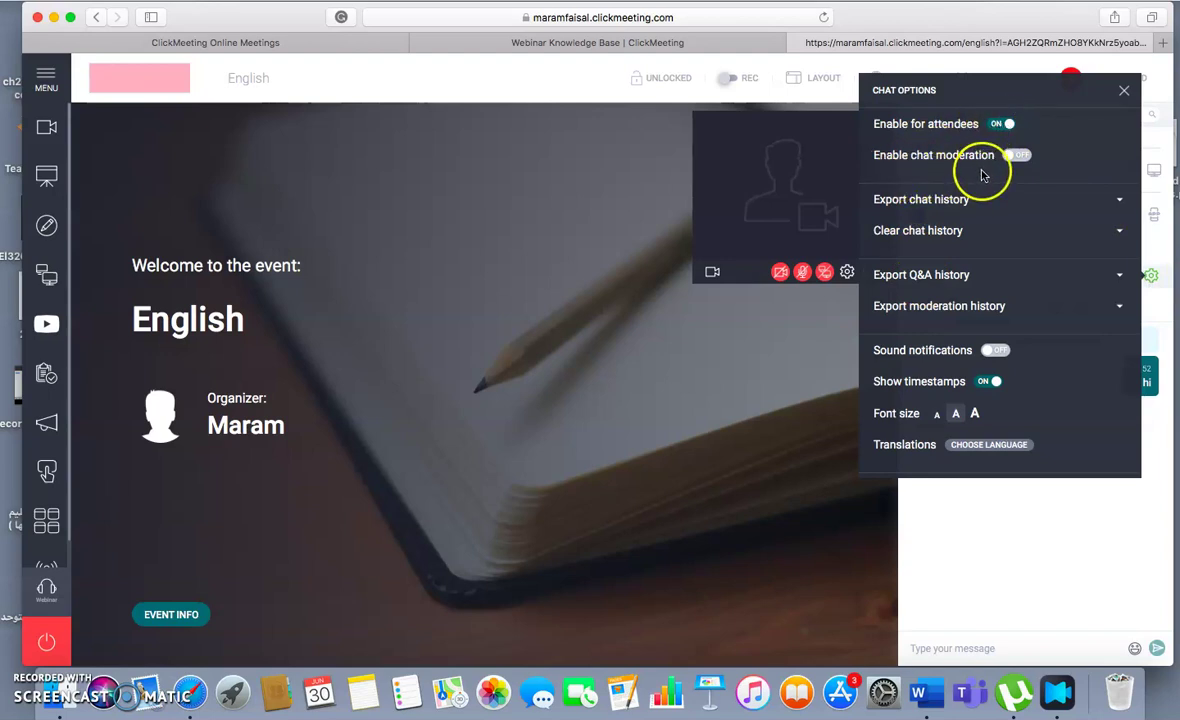
left_click(913, 200)
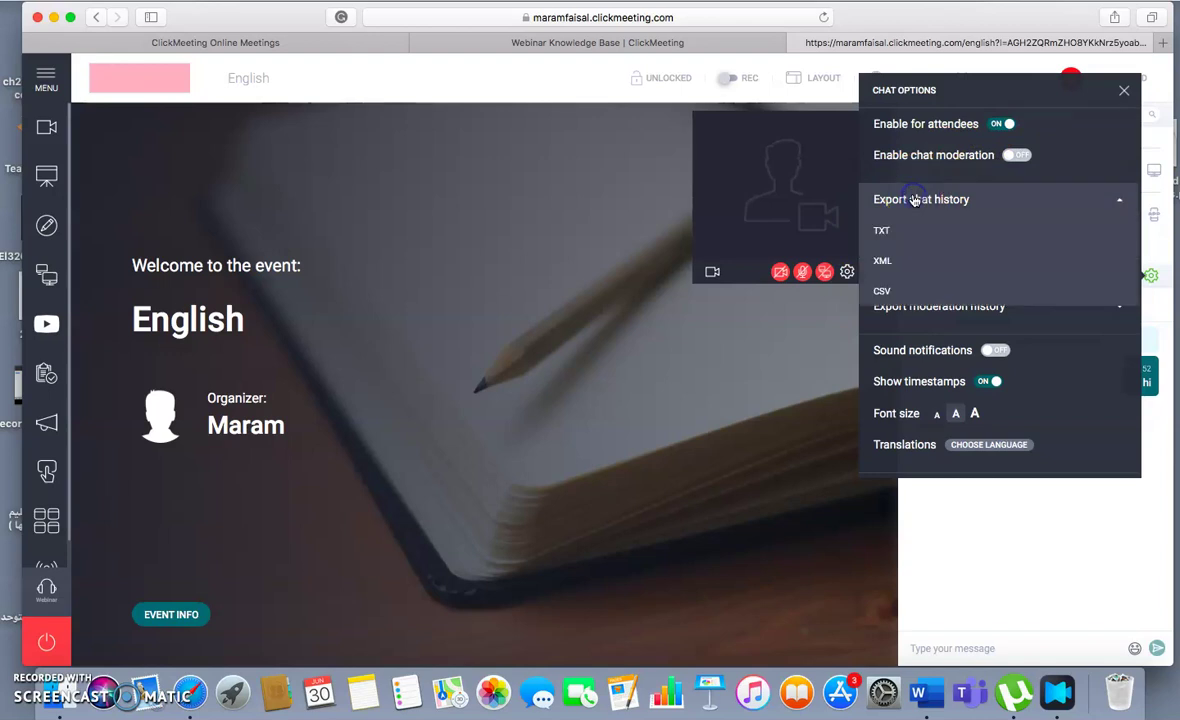
left_click(896, 272)
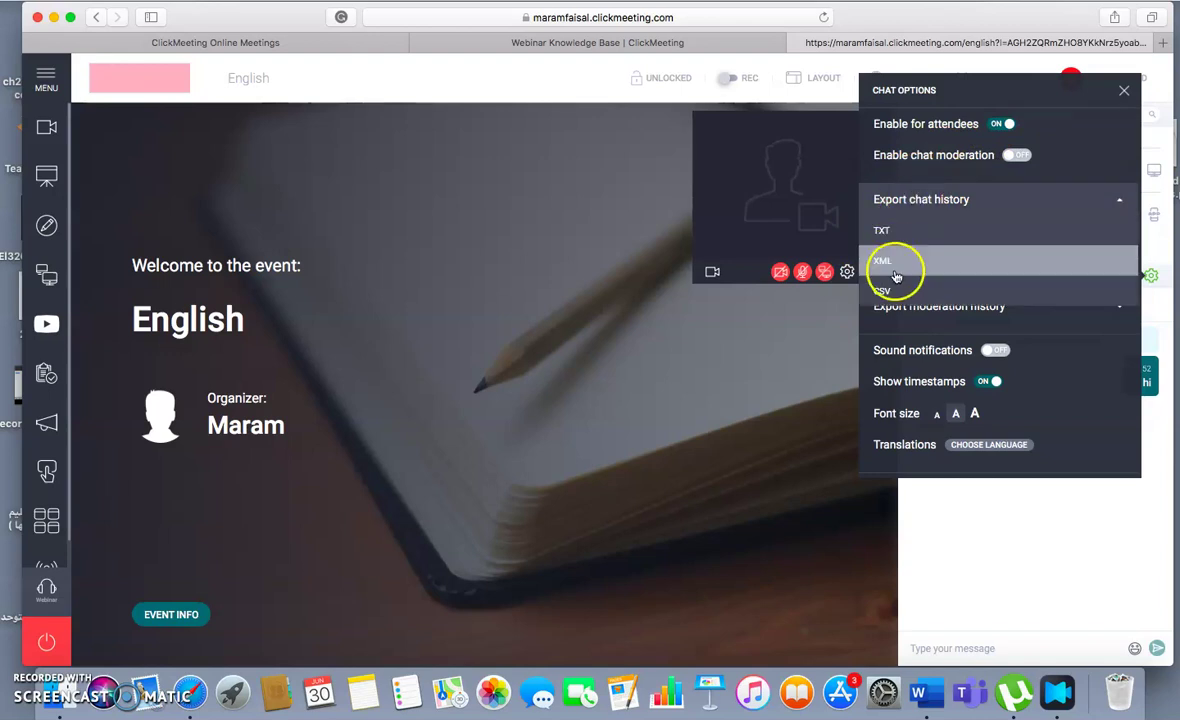
left_click(890, 199)
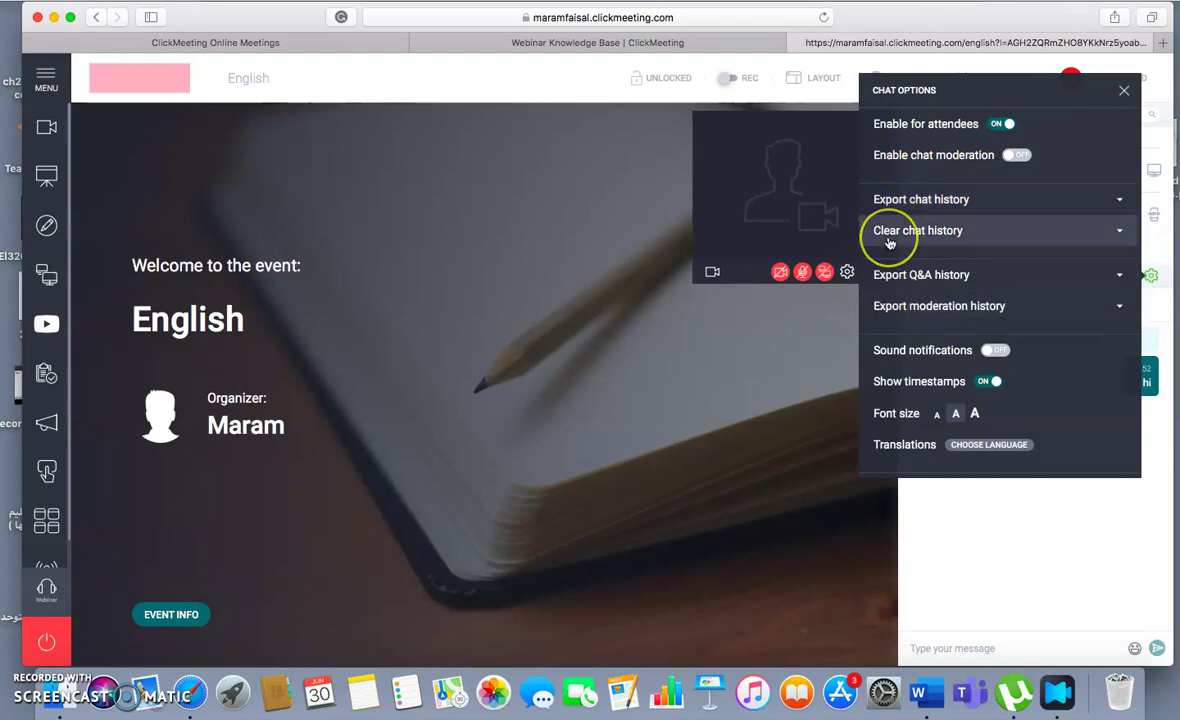
Check the Q&A history export formats, set the chat font size to the smallest, and close the chat options.
left_click(899, 278)
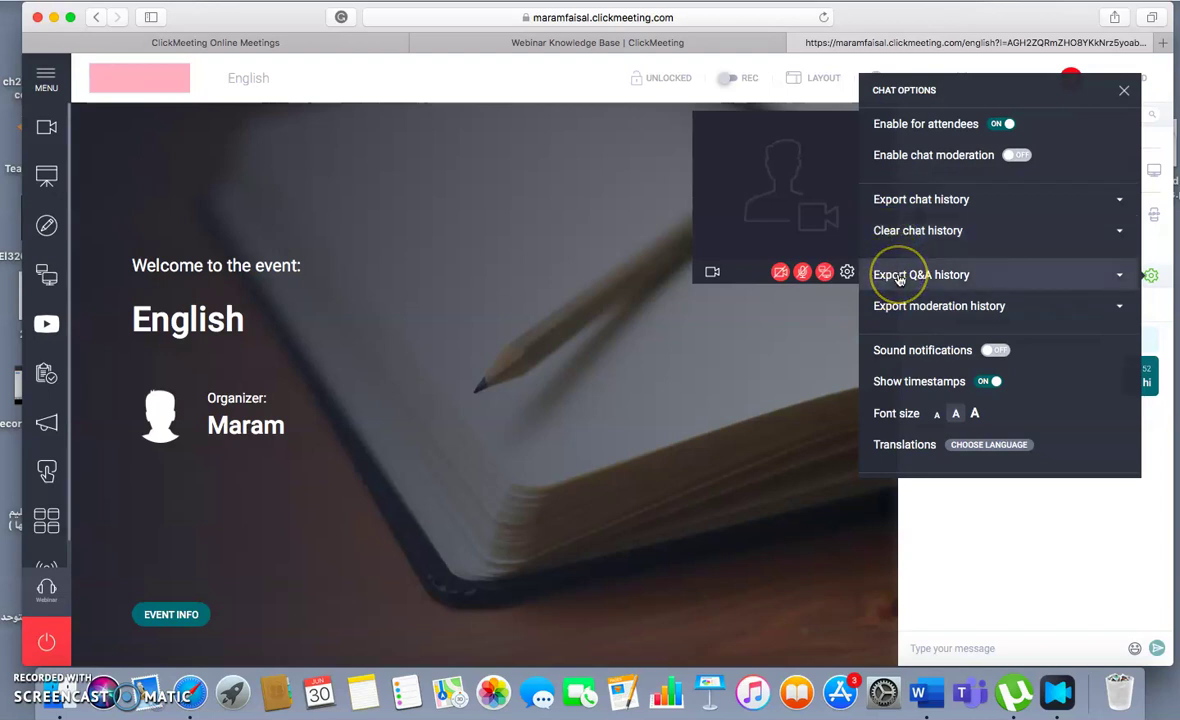
left_click(899, 279)
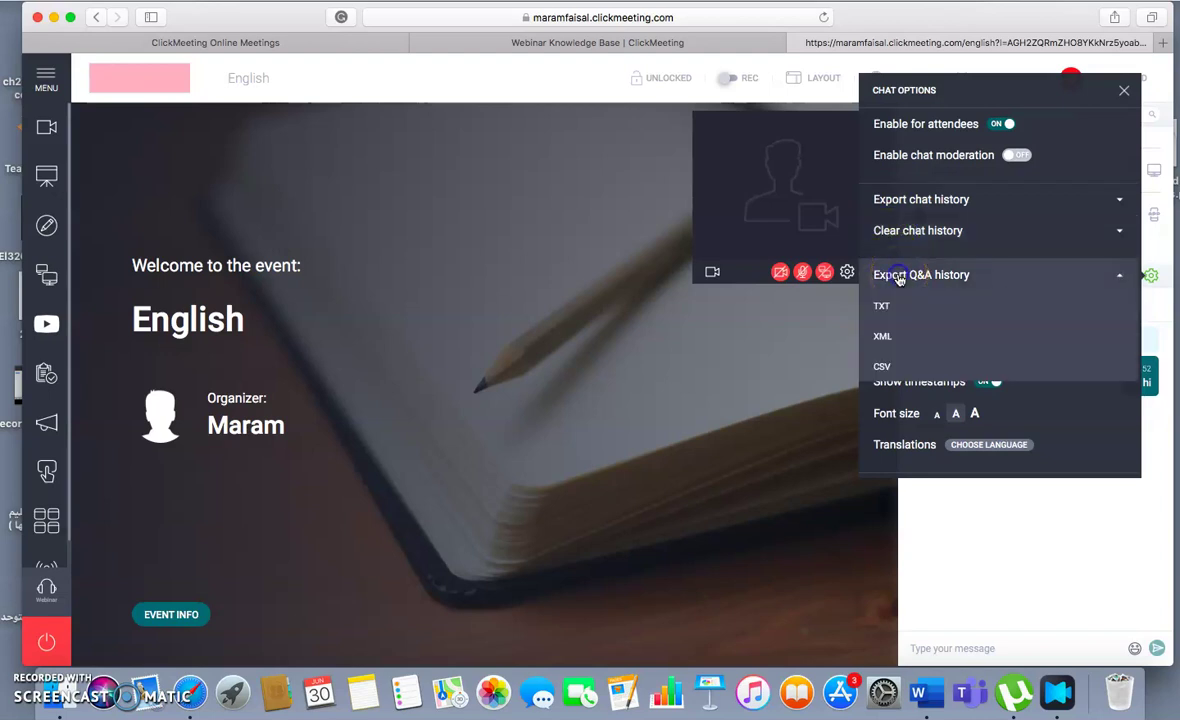
left_click(899, 279)
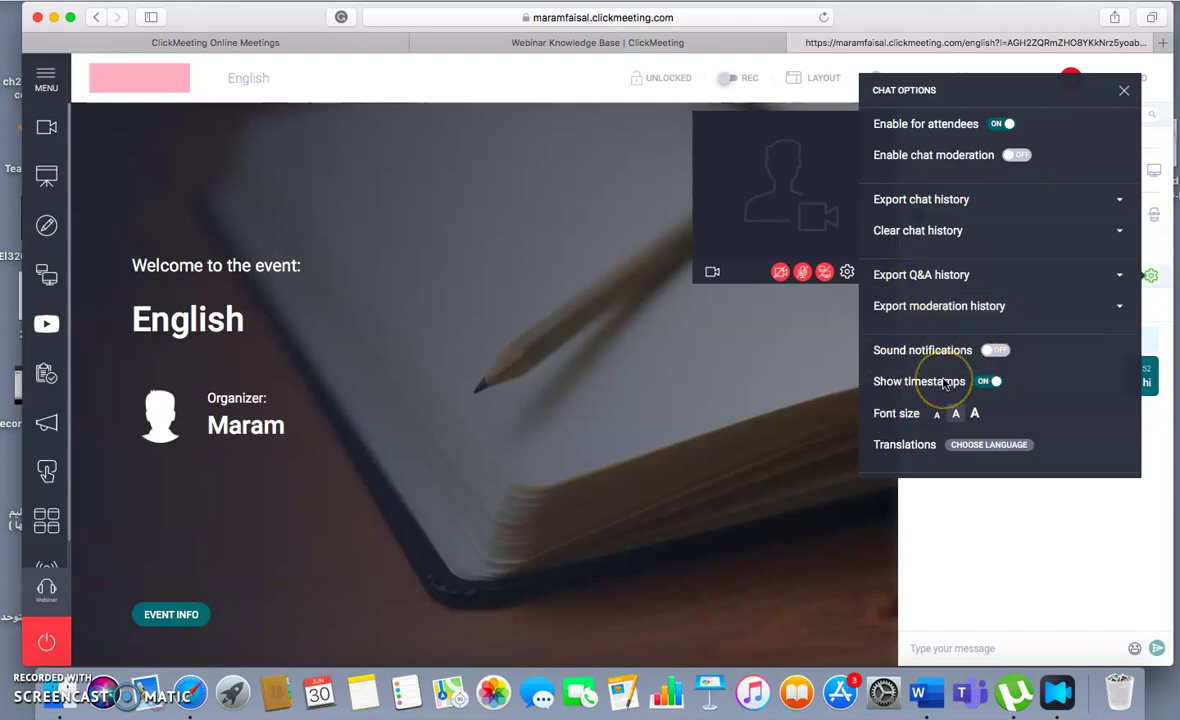
left_click(939, 418)
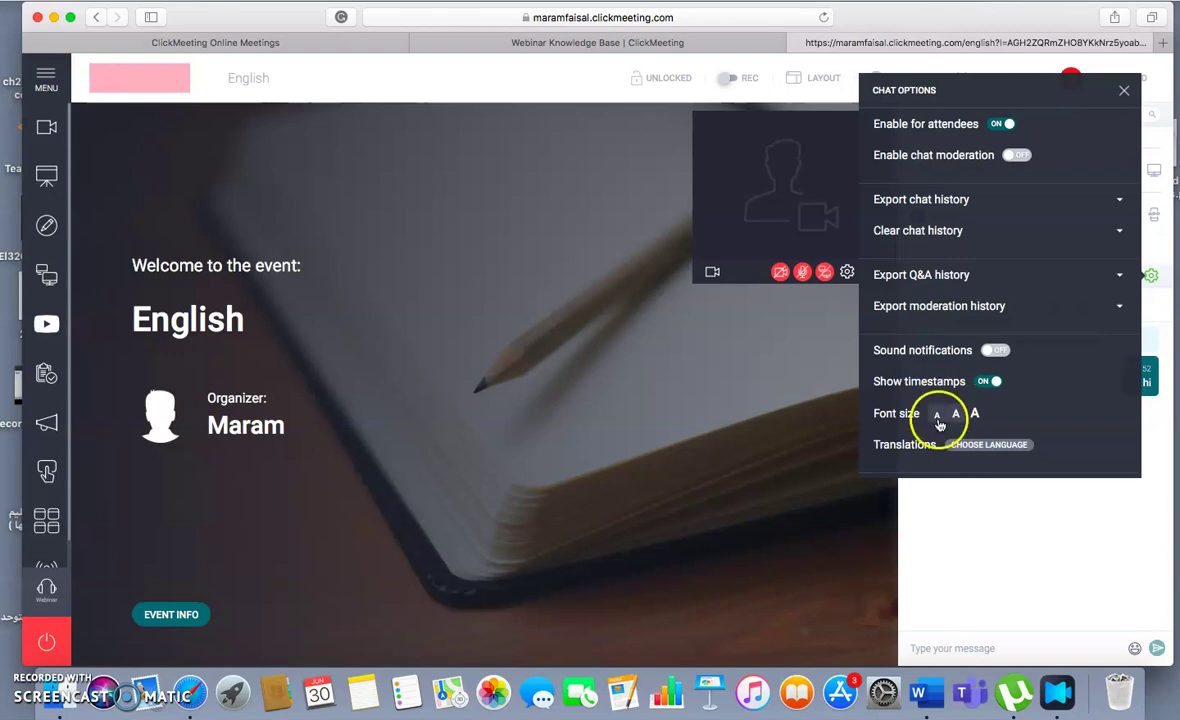
left_click(1125, 92)
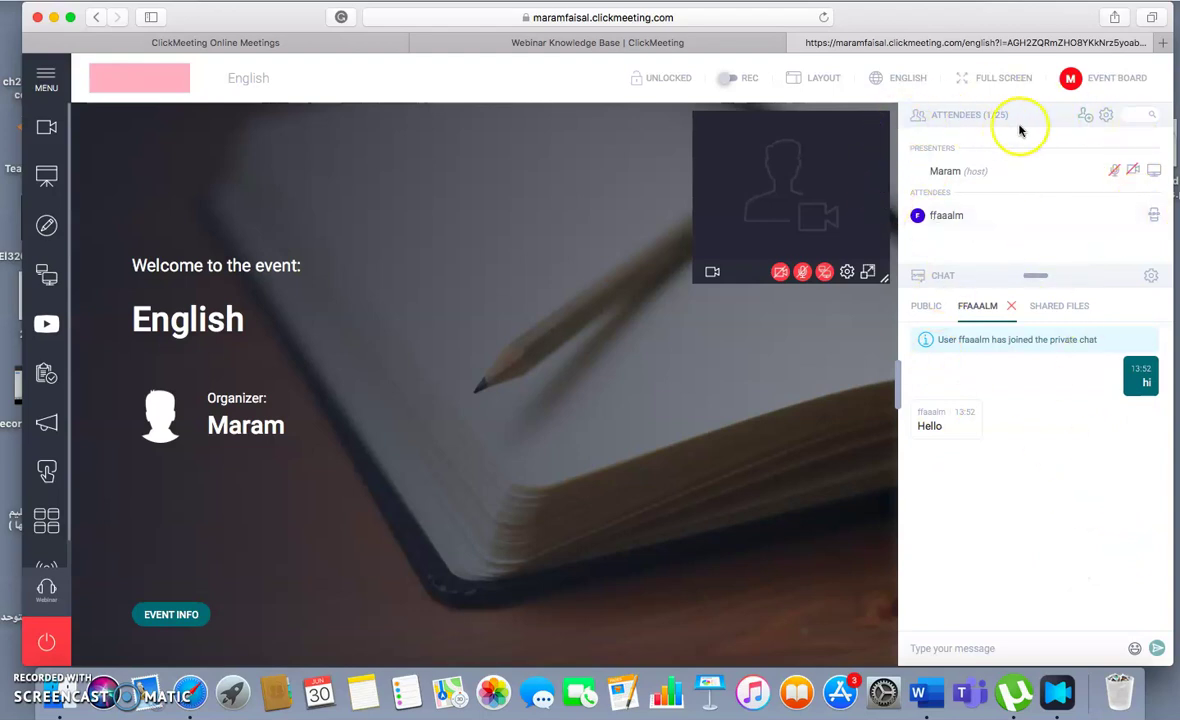
View the event board, and switch the event room to full screen and back.
left_click(1071, 79)
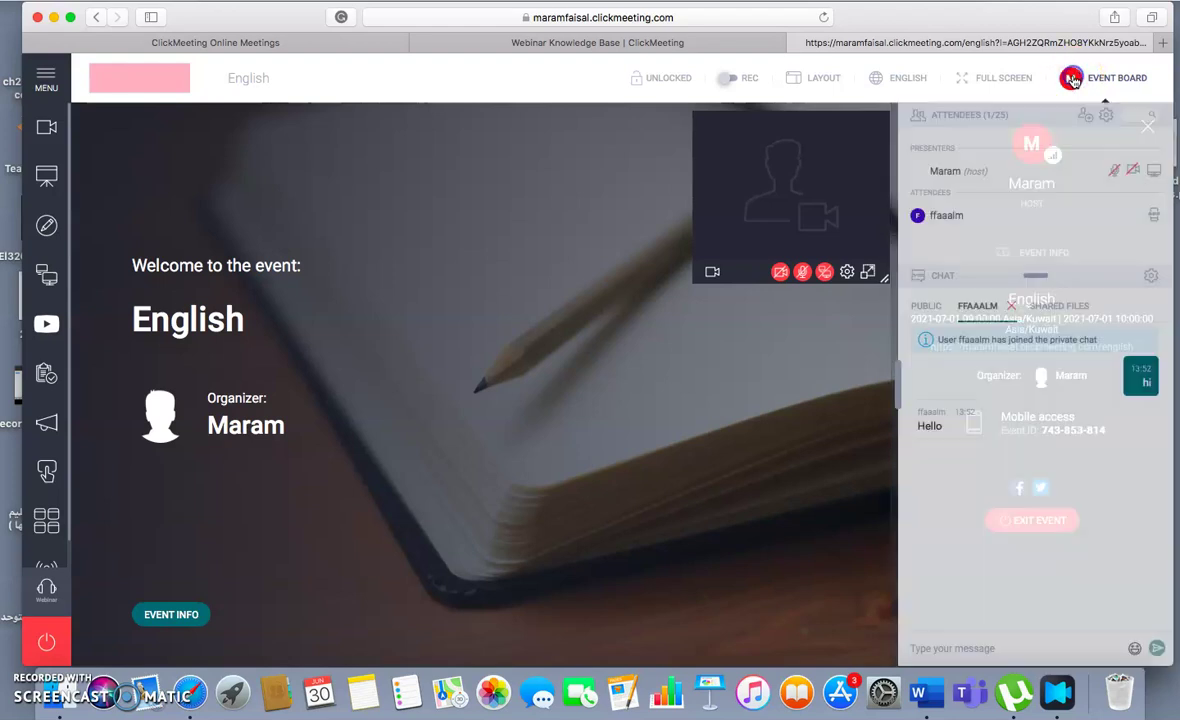
left_click(1000, 78)
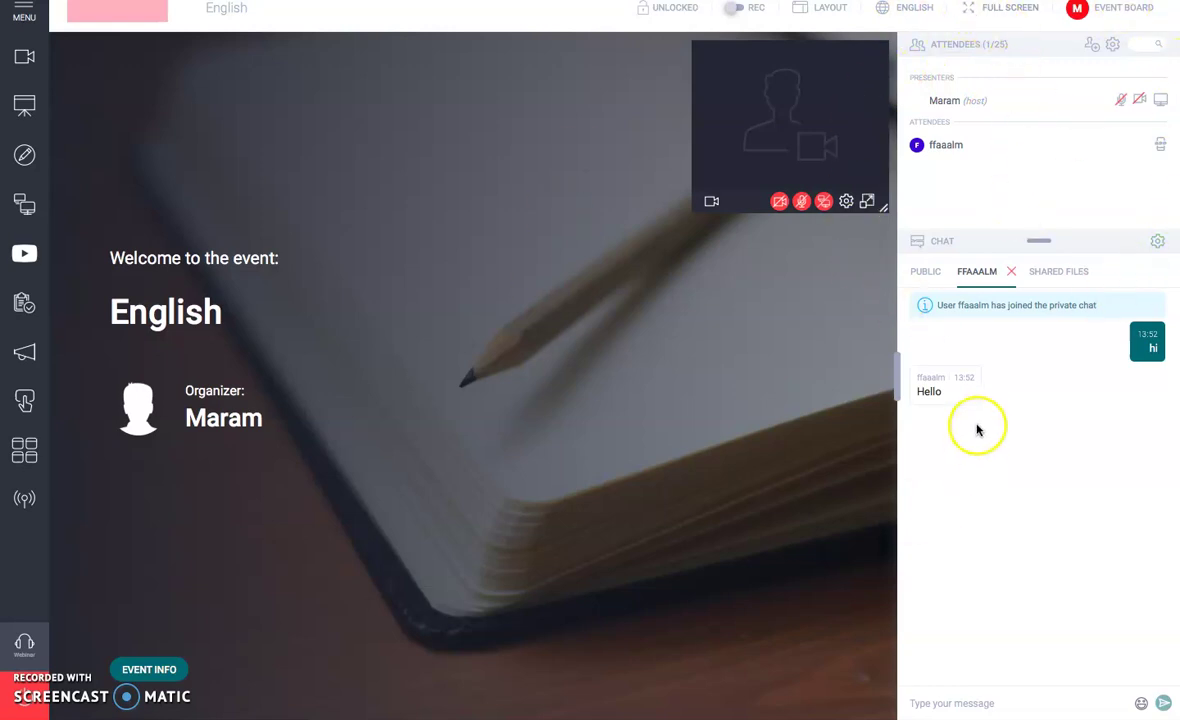
left_click(1004, 14)
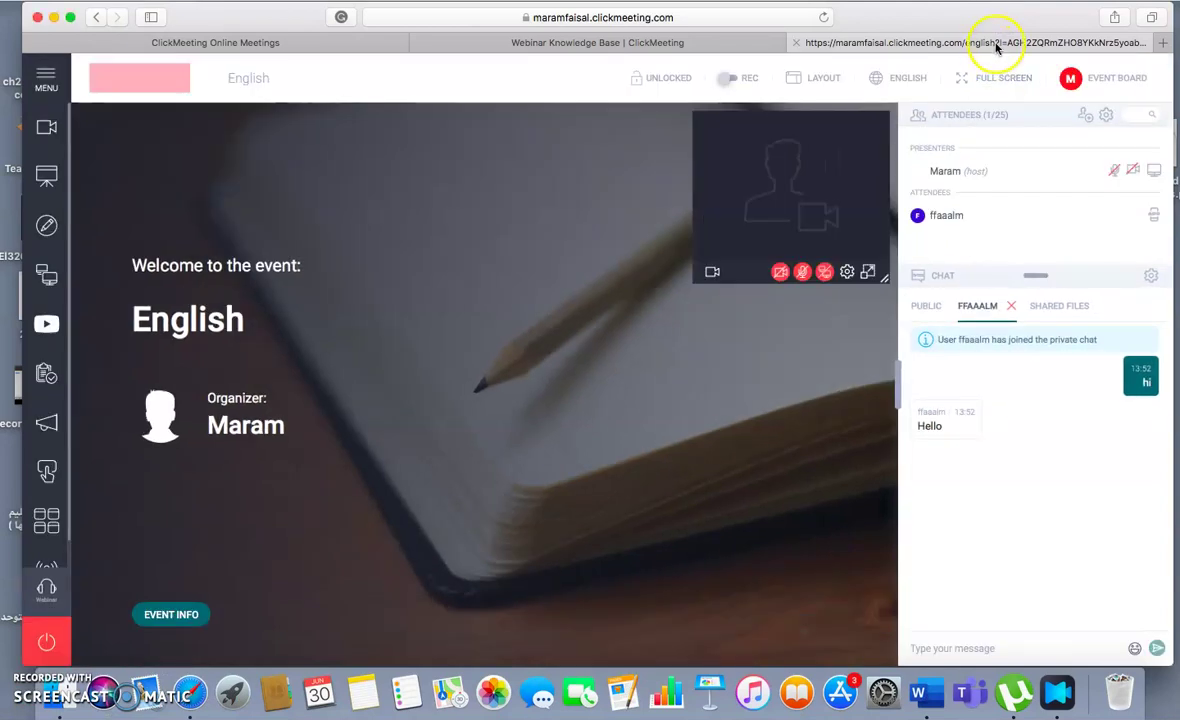
Check the available room languages, and turn layouts synchronization on and off again.
left_click(879, 88)
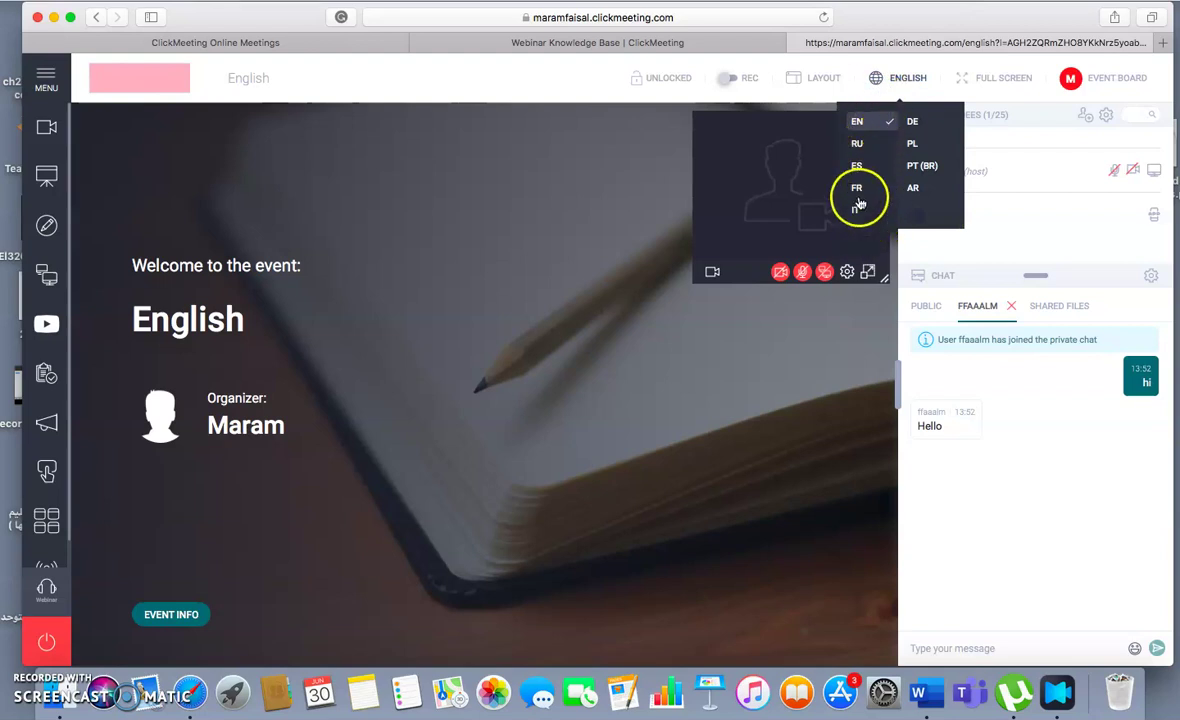
left_click(900, 77)
left_click(808, 77)
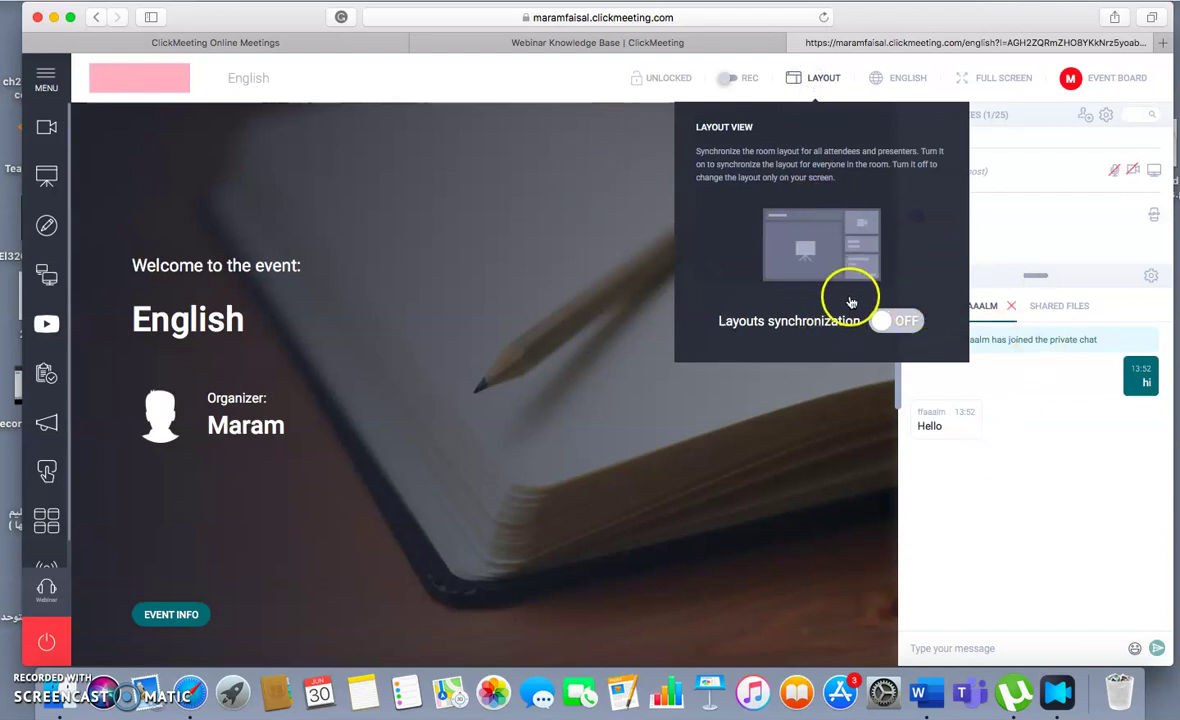
left_click(898, 318)
left_click(897, 322)
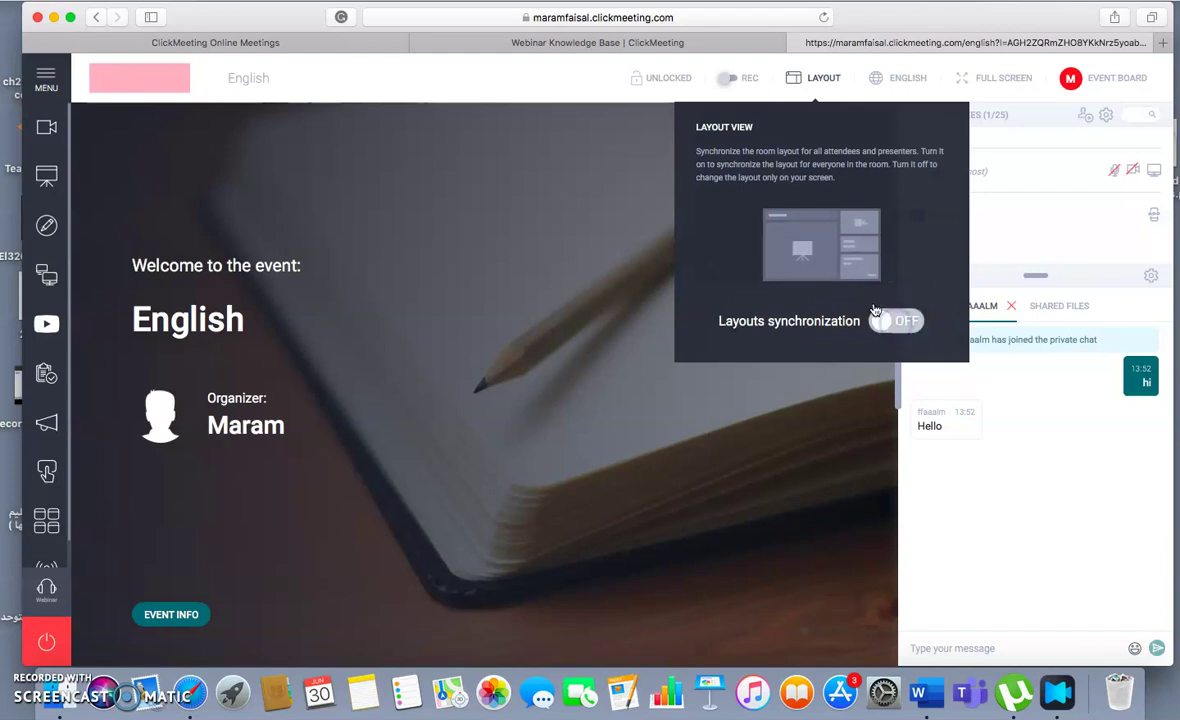
Start recording the event while reviewing the recorder layouts, and lock the event room.
left_click(745, 85)
left_click(800, 80)
left_click(745, 84)
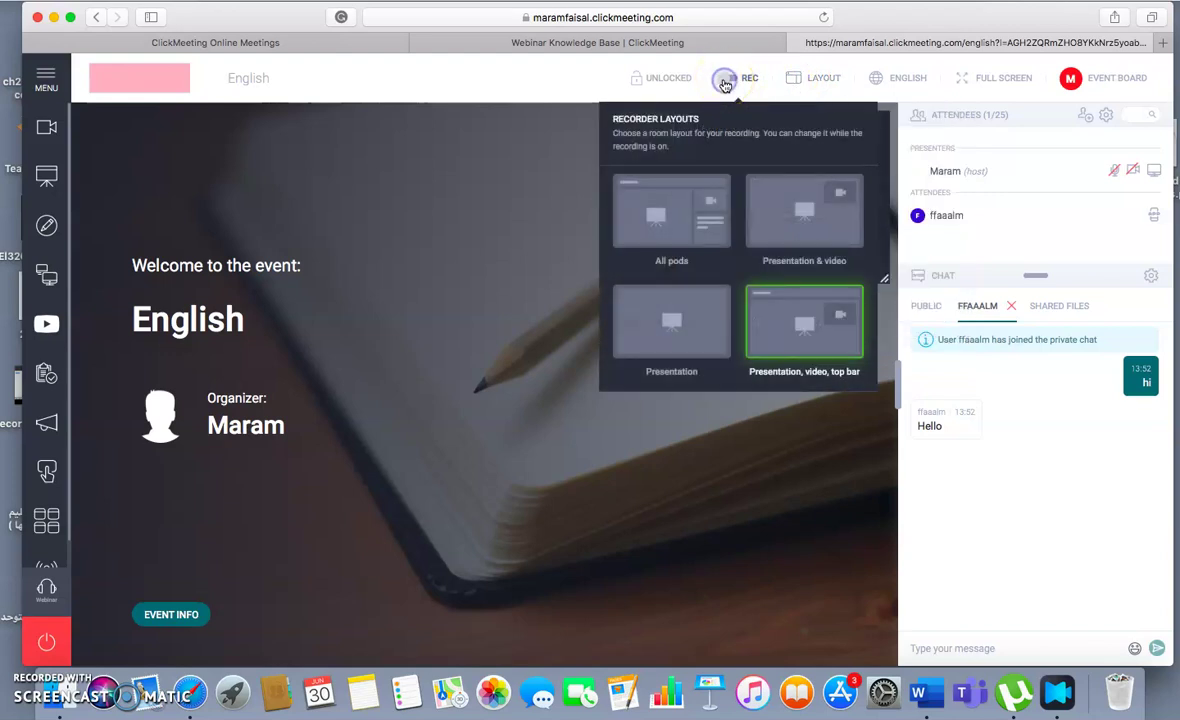
left_click(732, 125)
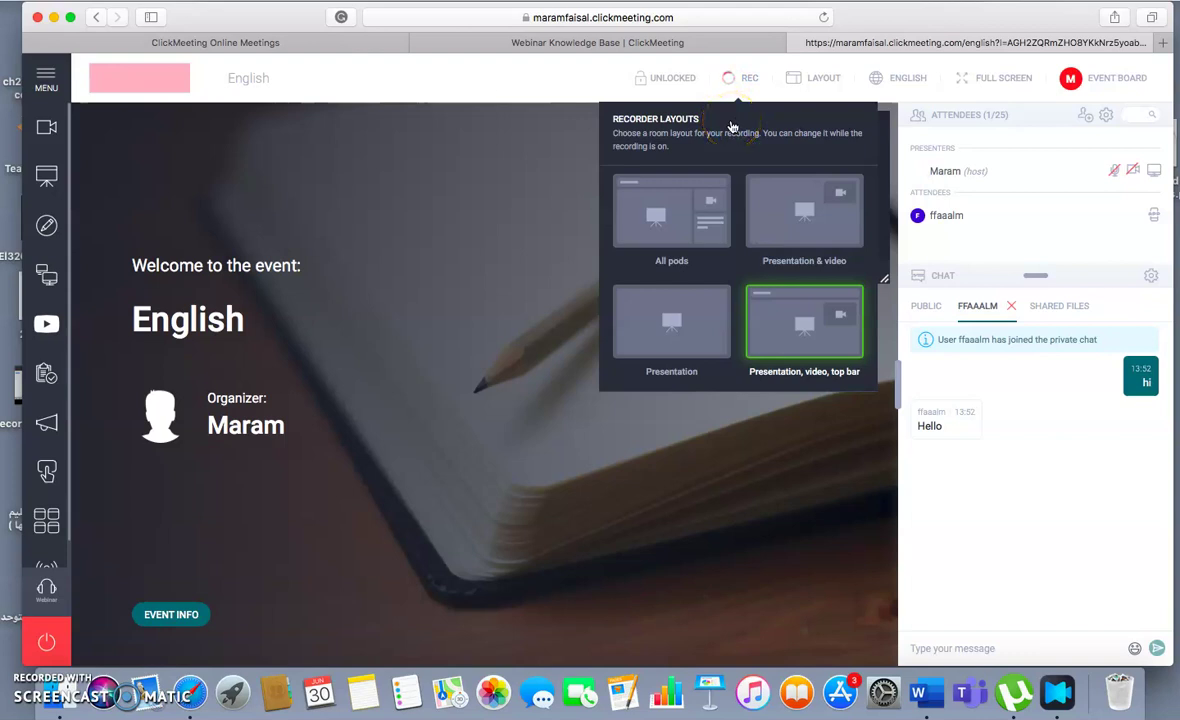
mouse_move(747, 207)
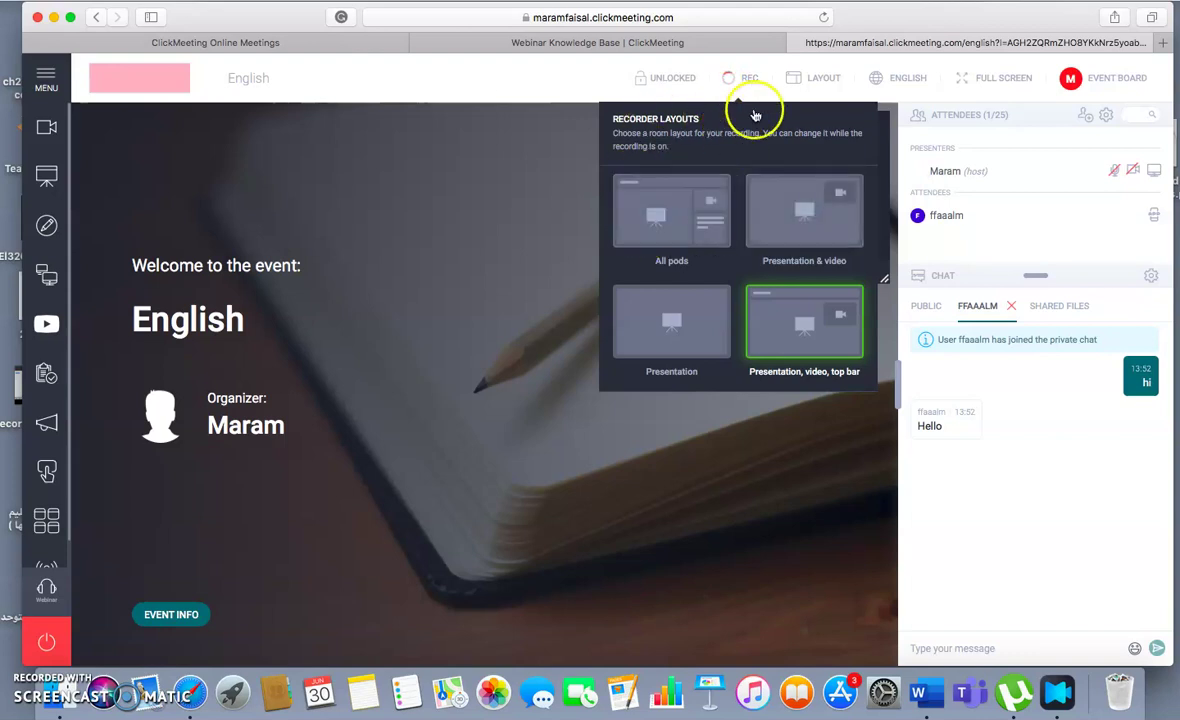
mouse_move(648, 222)
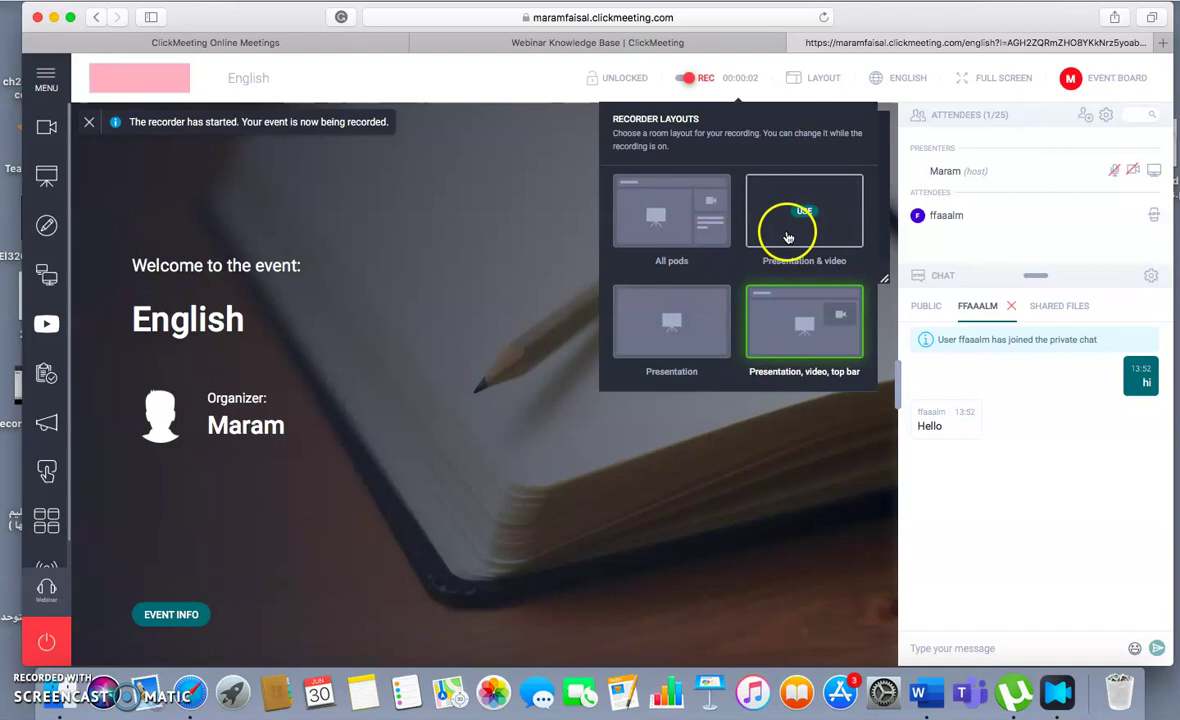
left_click(742, 88)
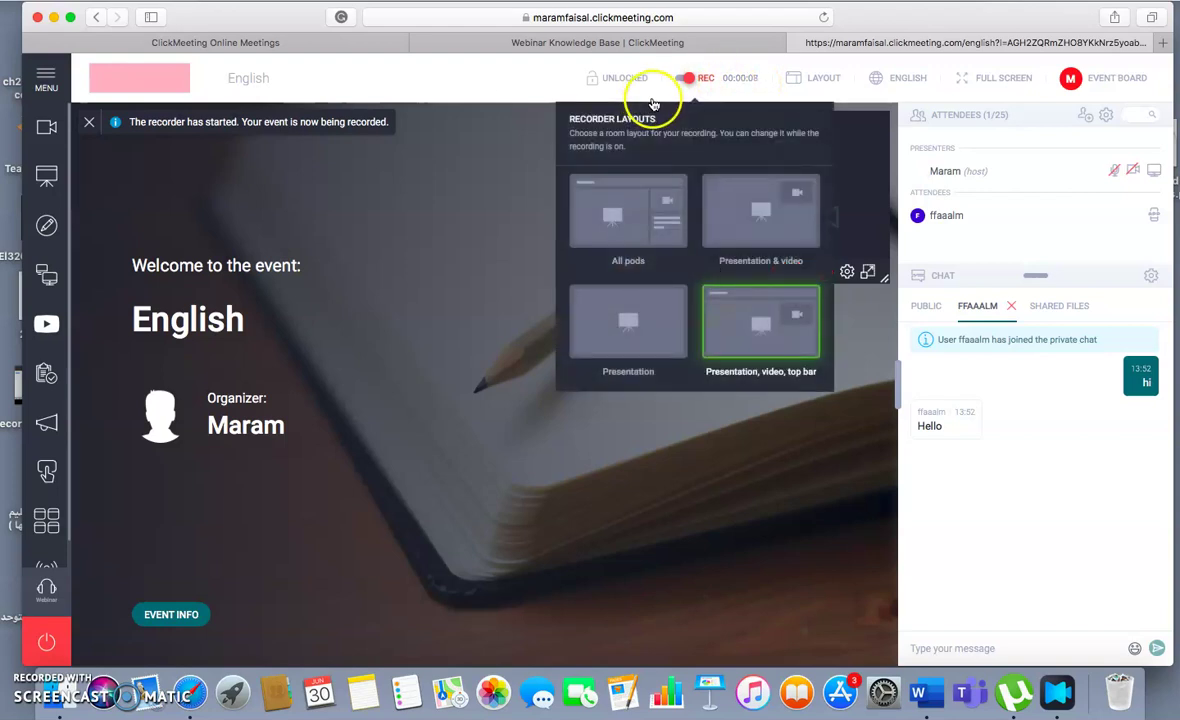
left_click(595, 89)
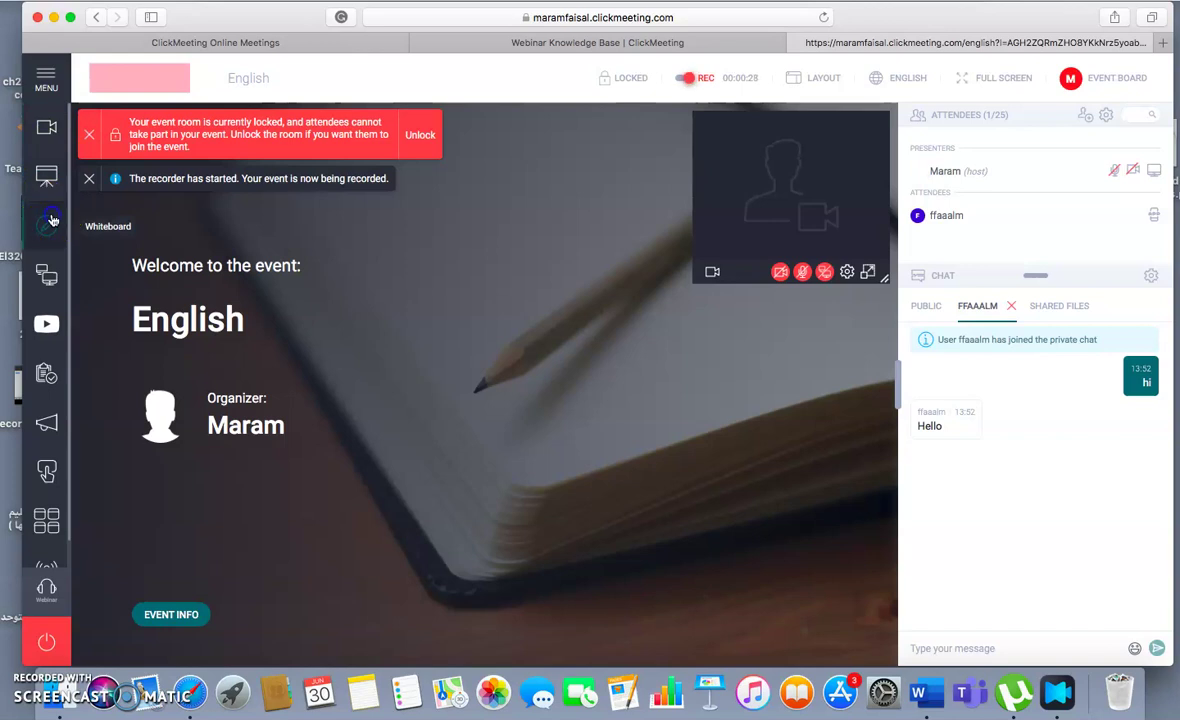
Start screen sharing, allow the site to observe the screen, and return to the whiteboard.
left_click(52, 259)
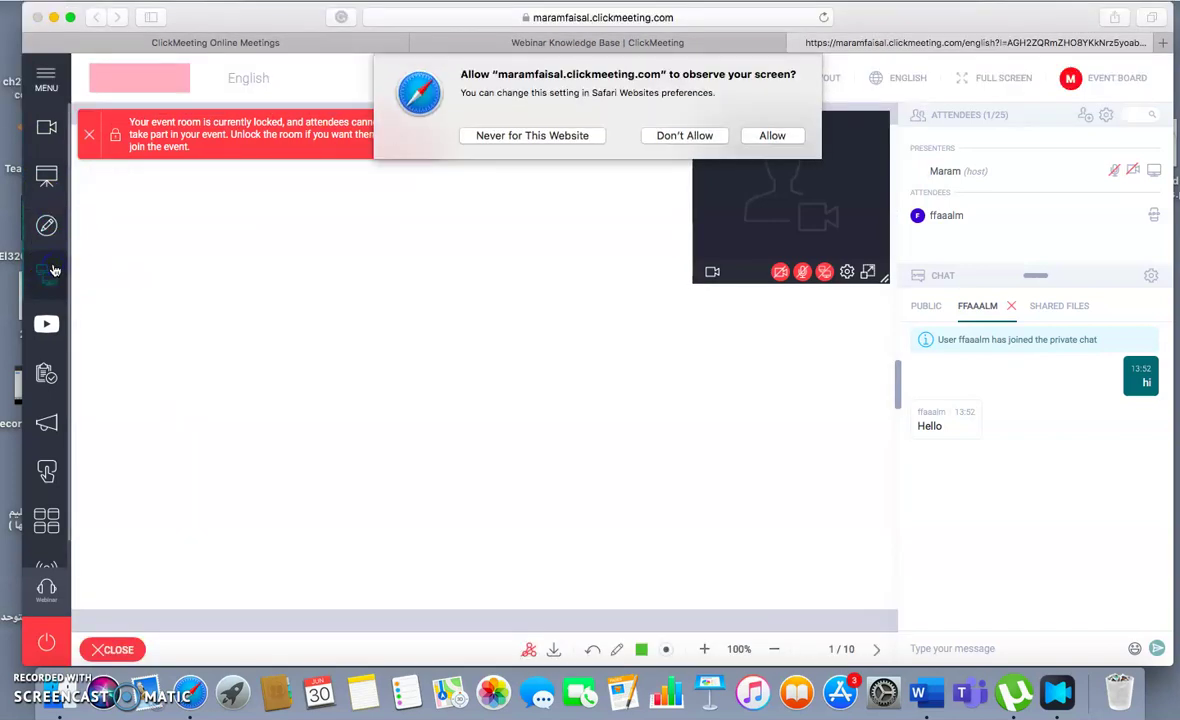
left_click(768, 135)
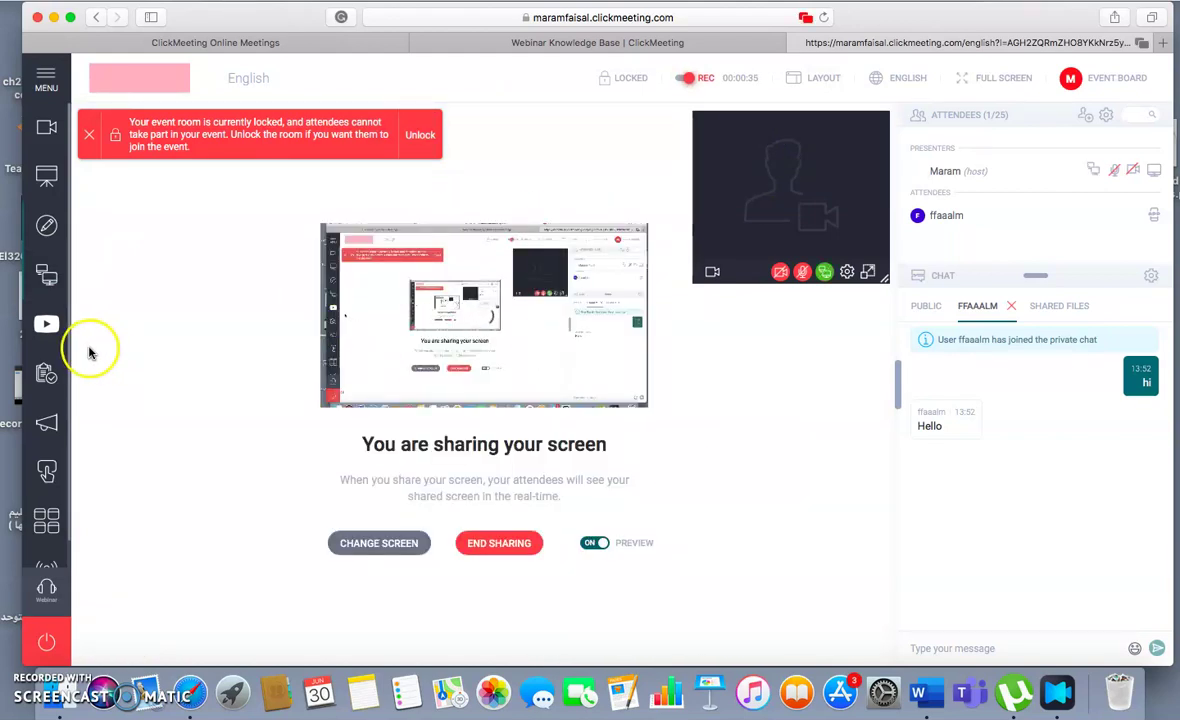
left_click(39, 229)
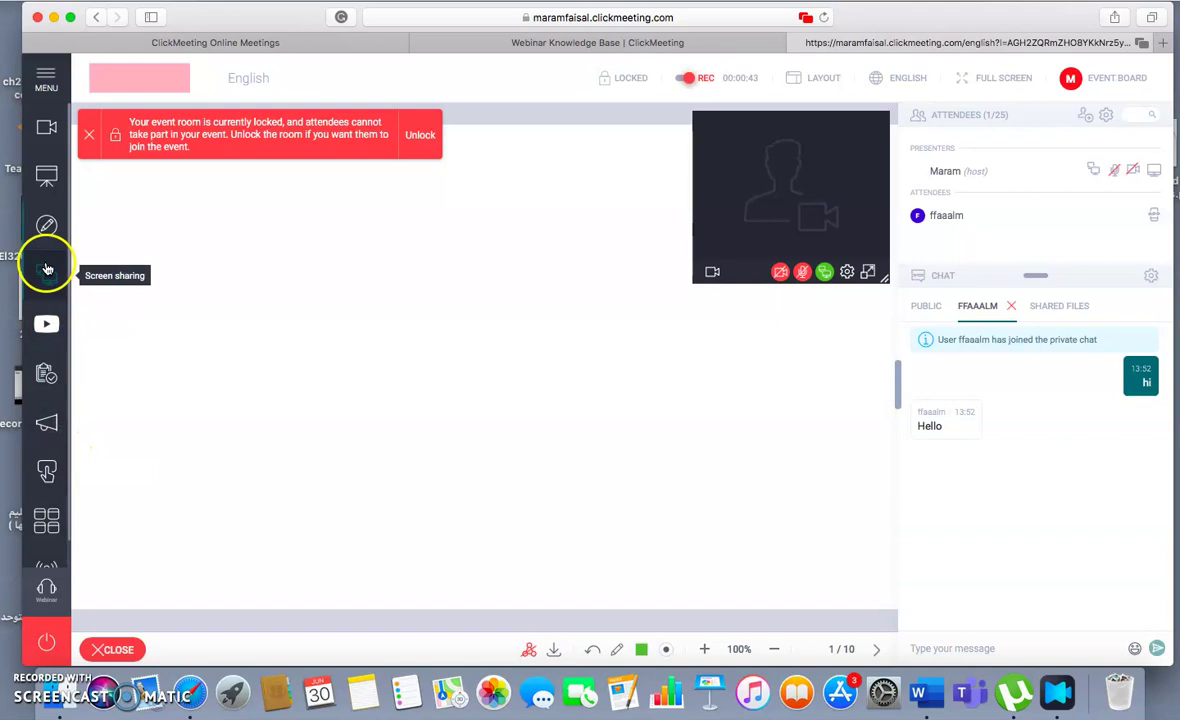
Check the YouTube video sharing dialog without adding a video, and launch the existing "yes or no" poll.
left_click(47, 326)
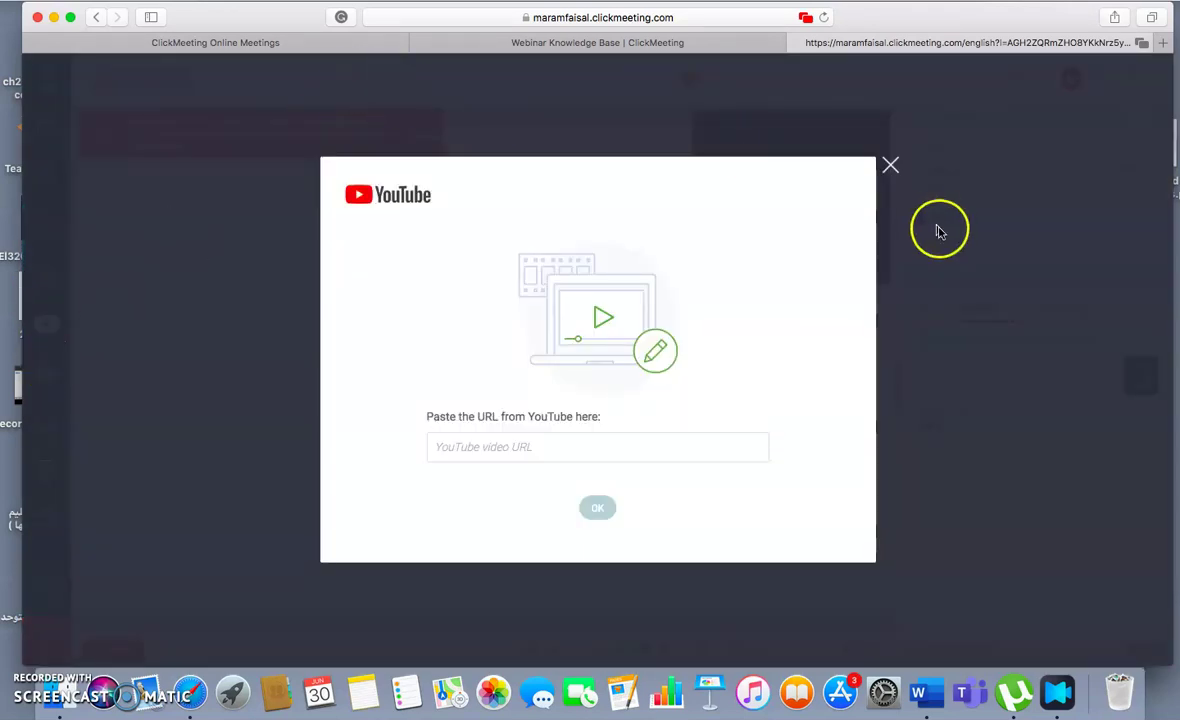
left_click(890, 166)
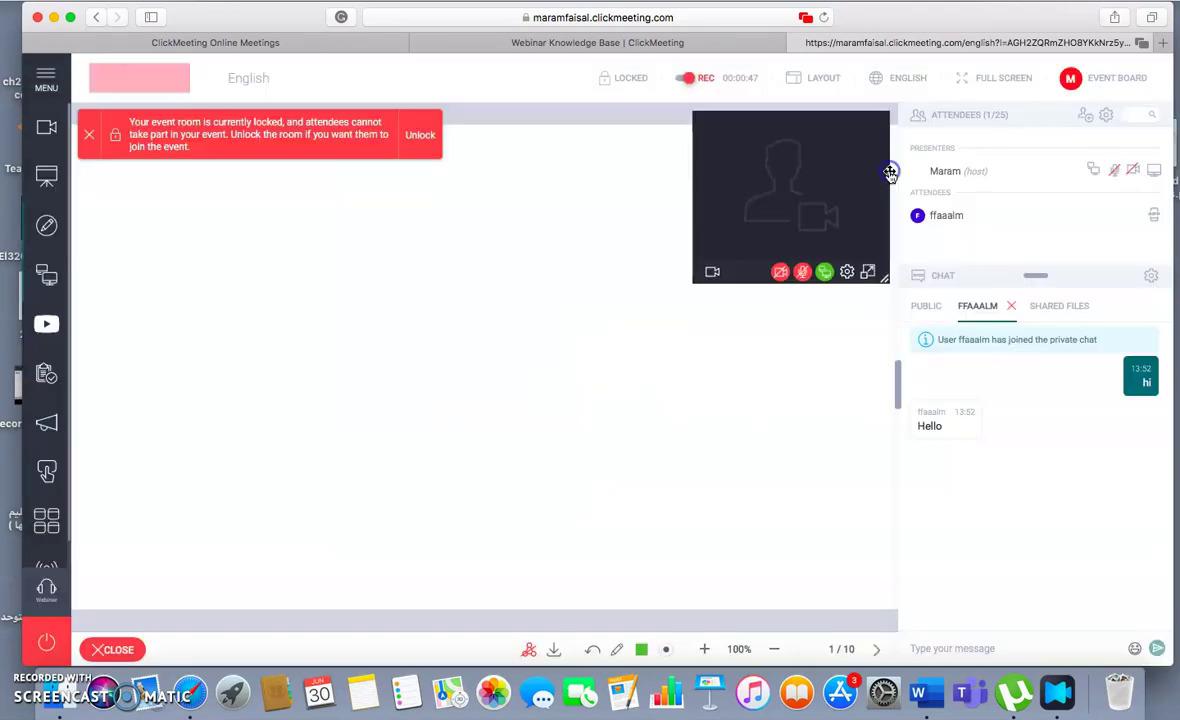
left_click(37, 389)
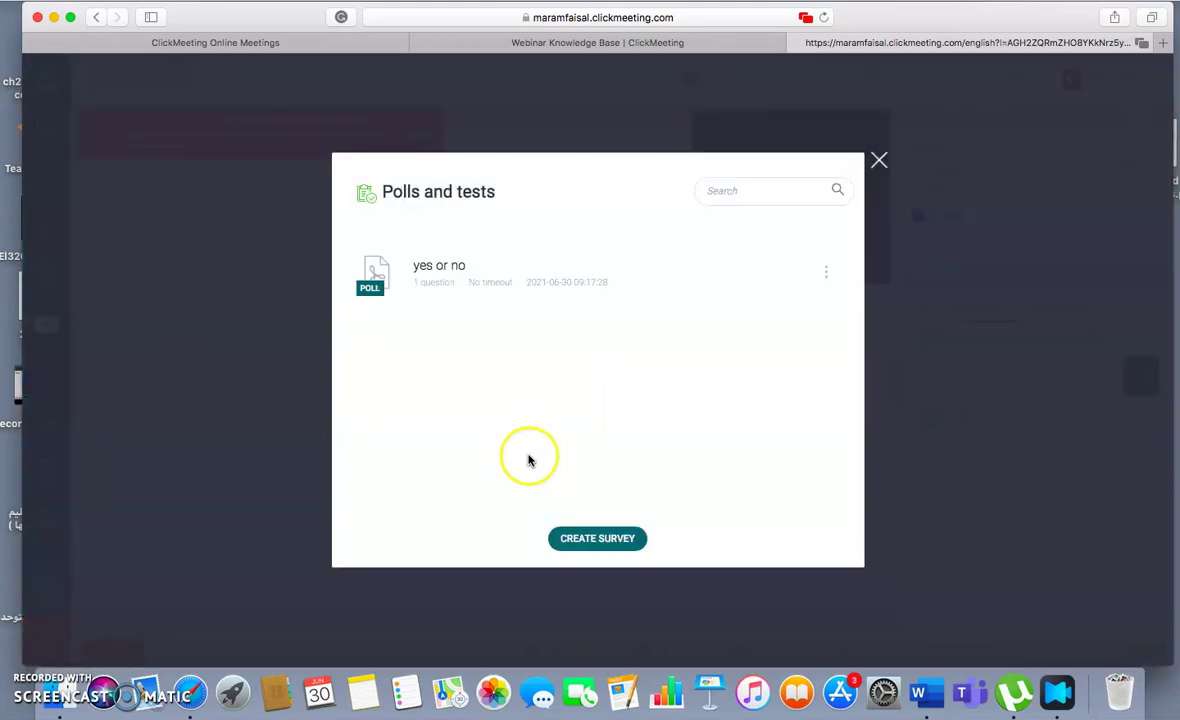
mouse_move(409, 274)
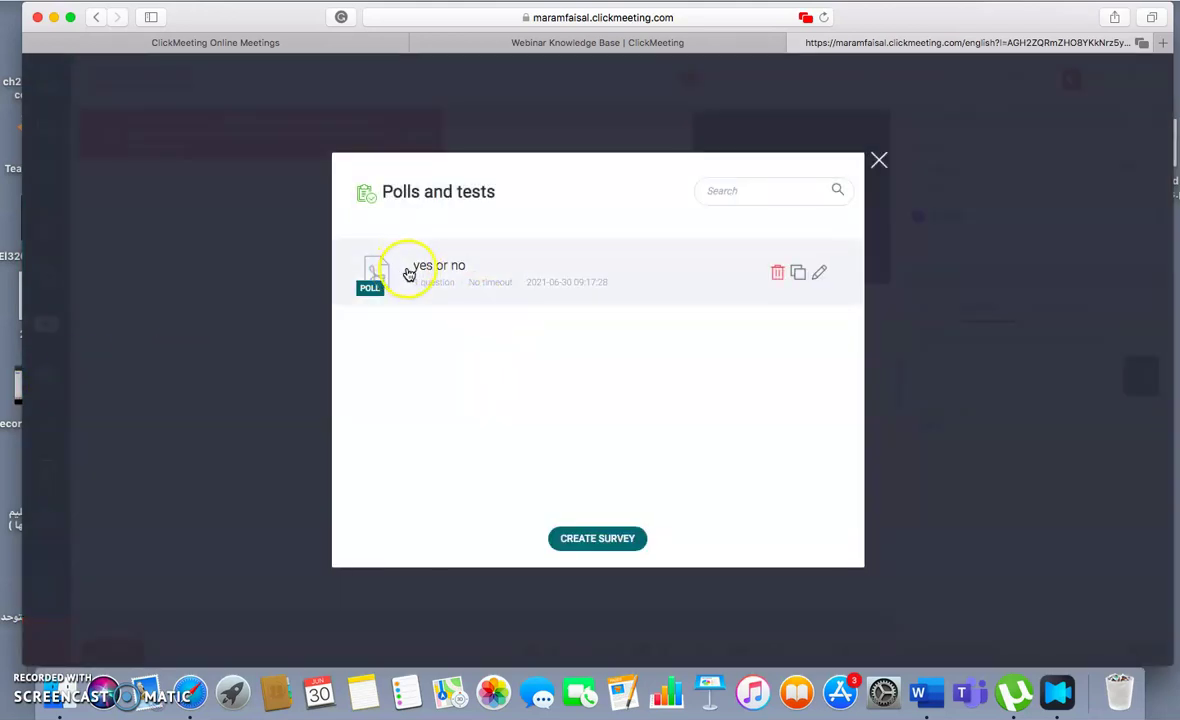
left_click(461, 292)
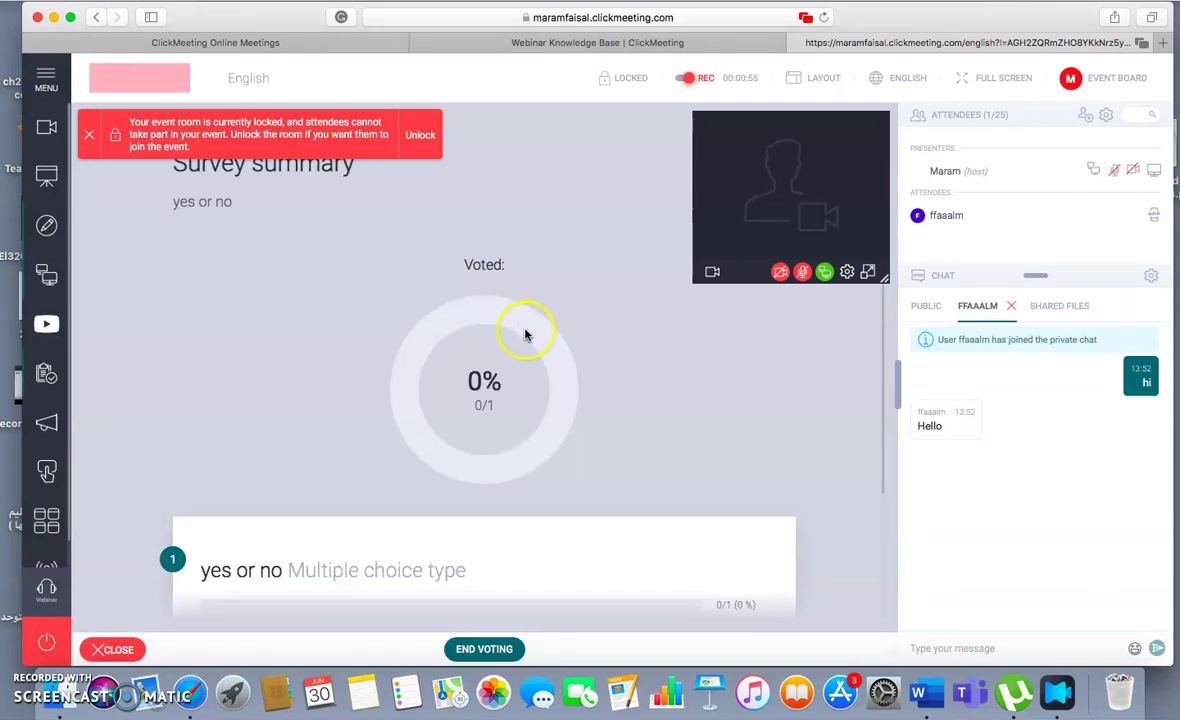
End the poll's voting after reviewing the answers, and briefly share its results before stopping the sharing.
scroll(566, 447, "down", 1)
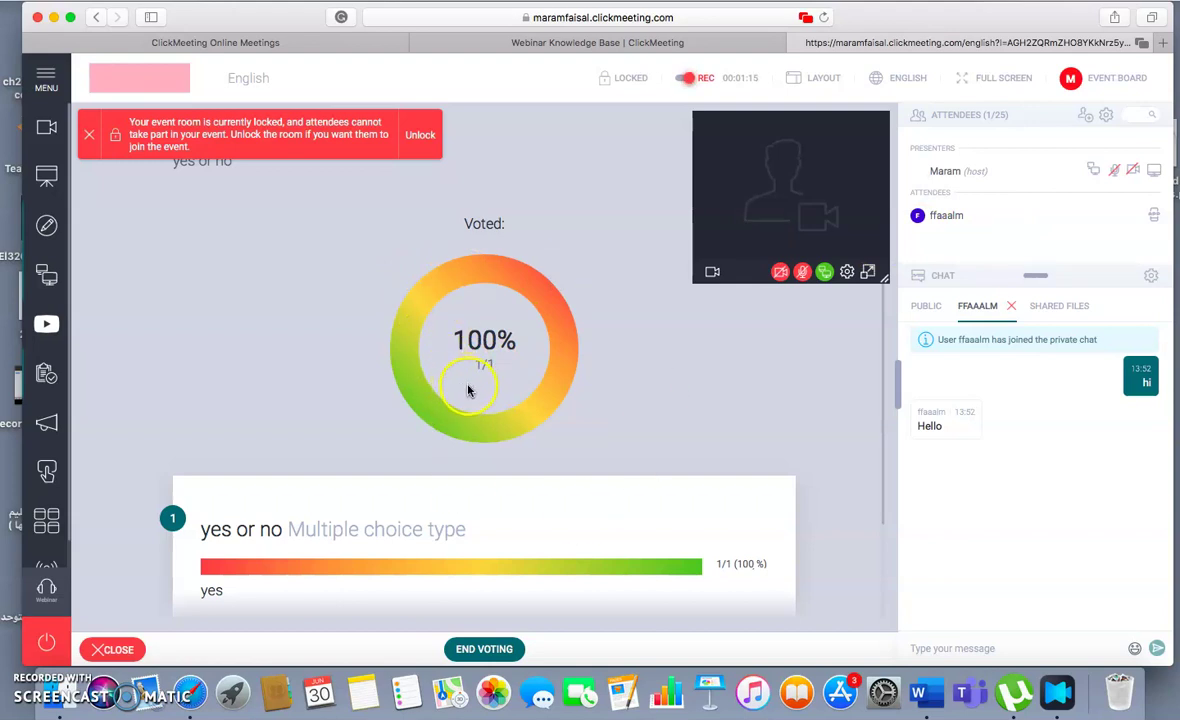
scroll(473, 383, "down", 3)
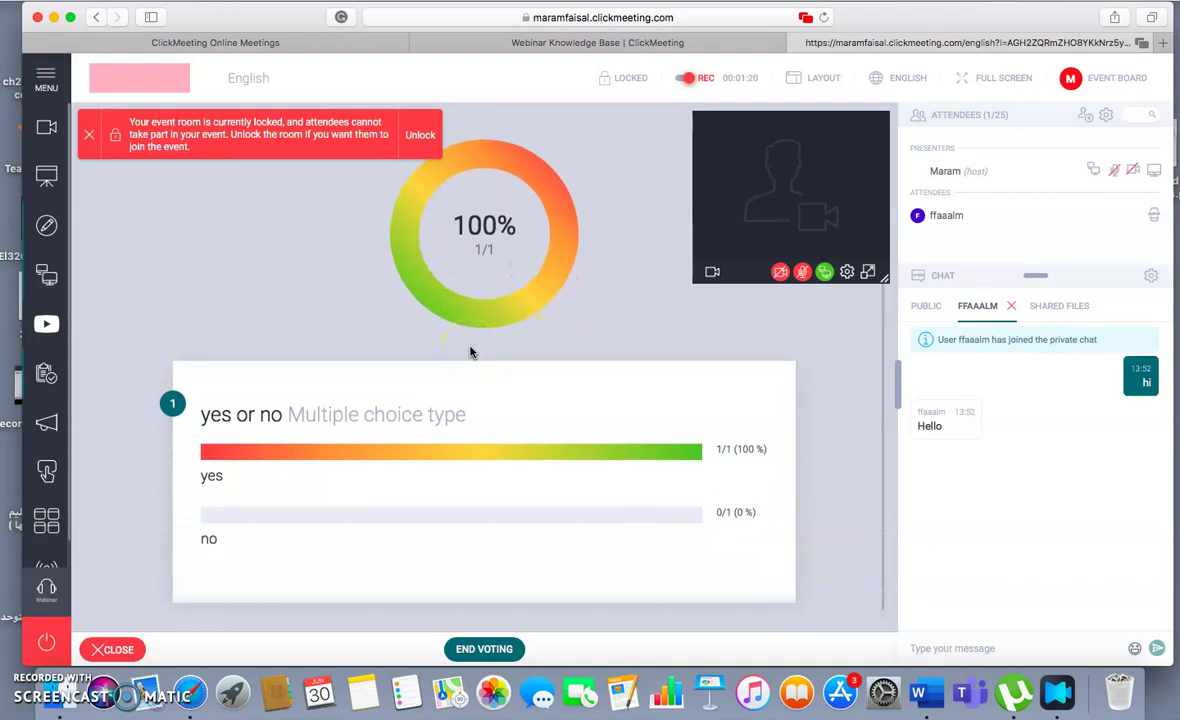
scroll(472, 351, "down", 1)
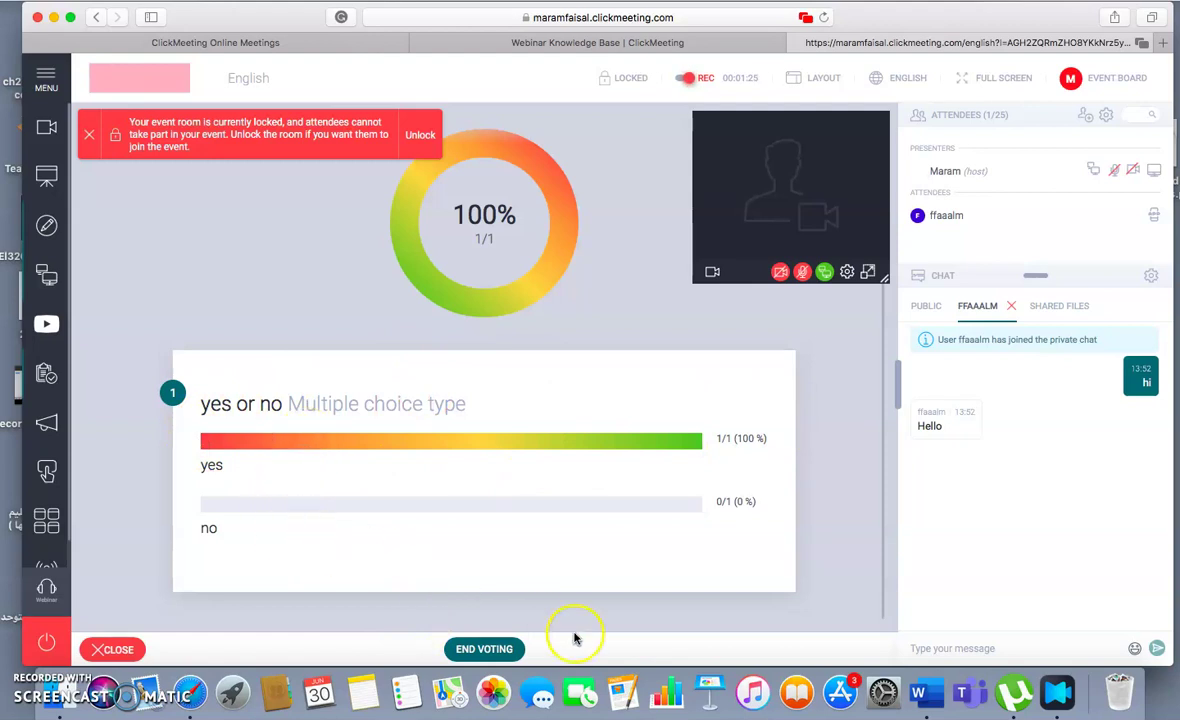
left_click(465, 649)
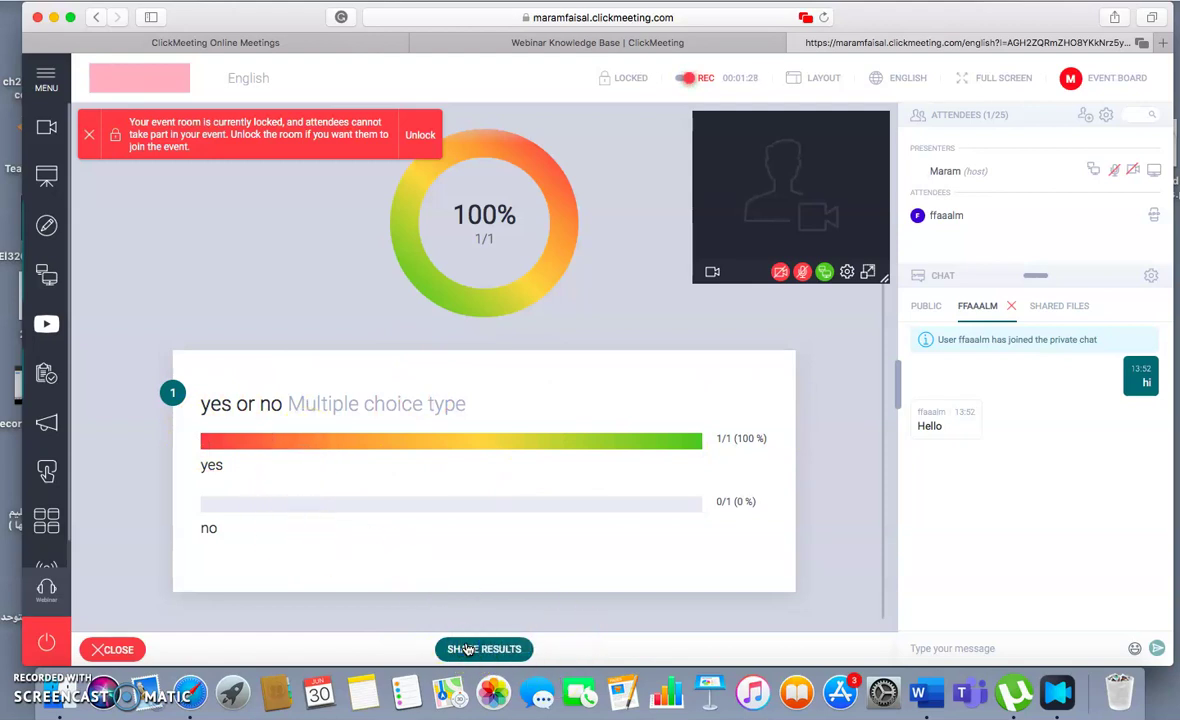
left_click(478, 650)
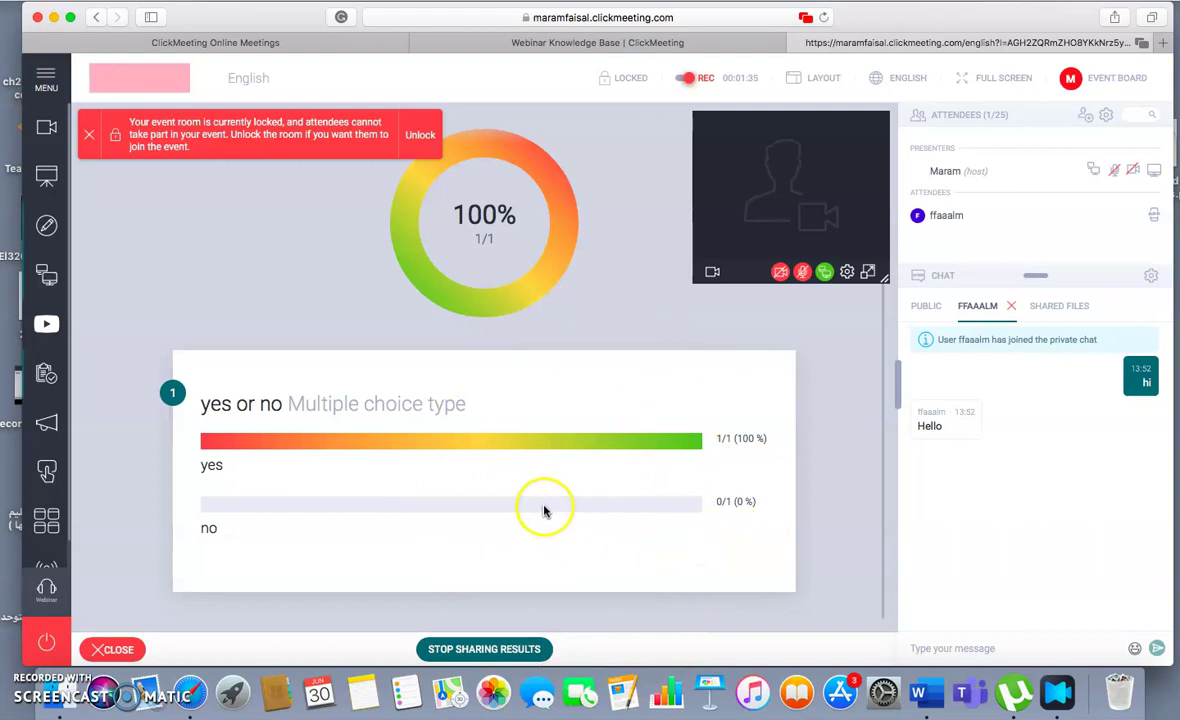
left_click(450, 649)
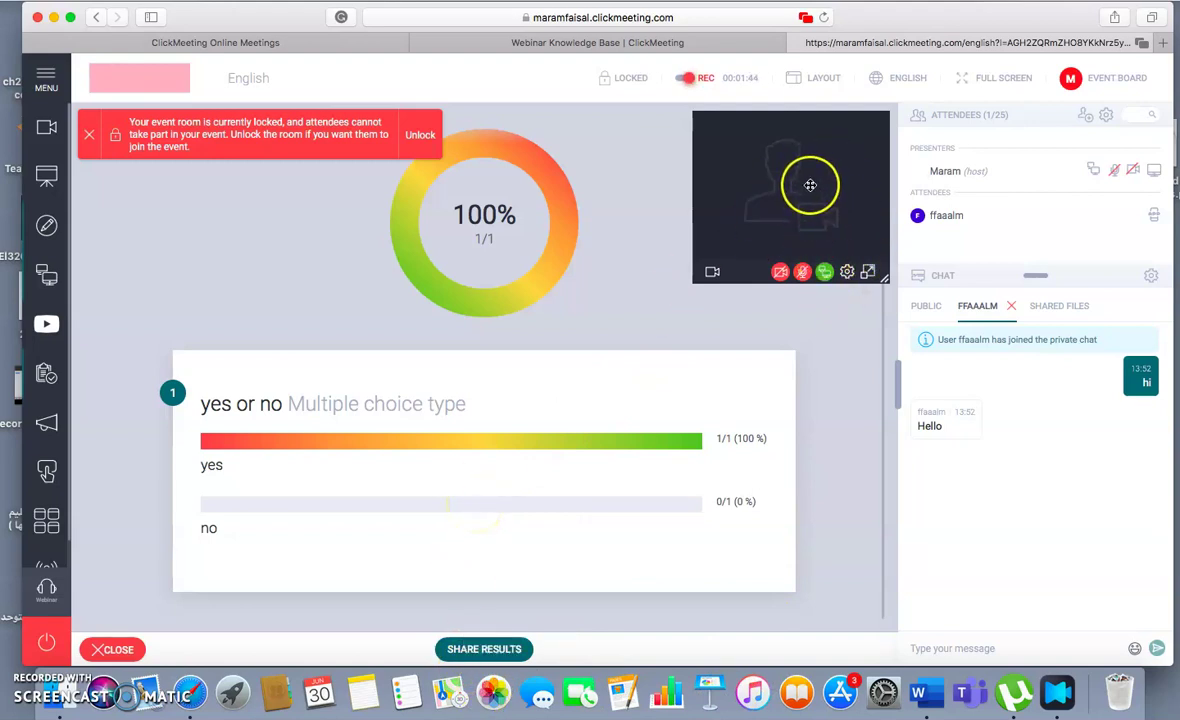
Dock the AV pod above the attendee list and review its audio and video settings.
left_click(866, 274)
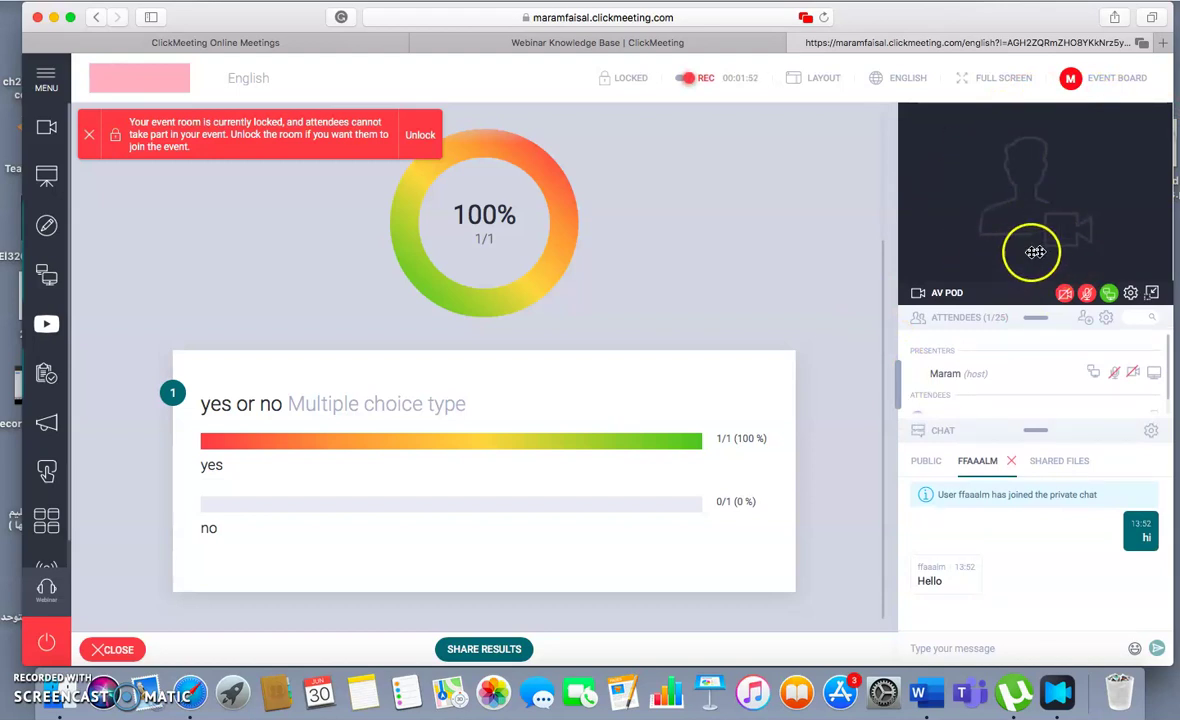
left_click(1130, 292)
scroll(972, 552, "up", 1)
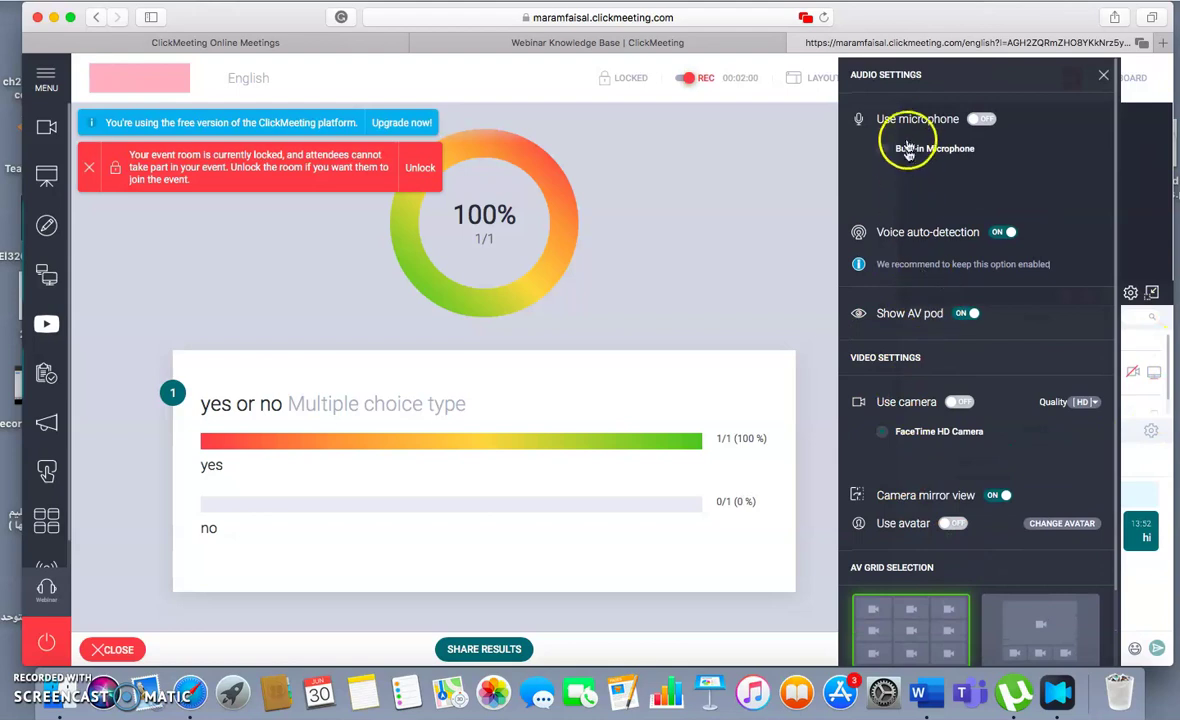
scroll(930, 280, "down", 1)
key("super+shift+backslash")
left_click(754, 181)
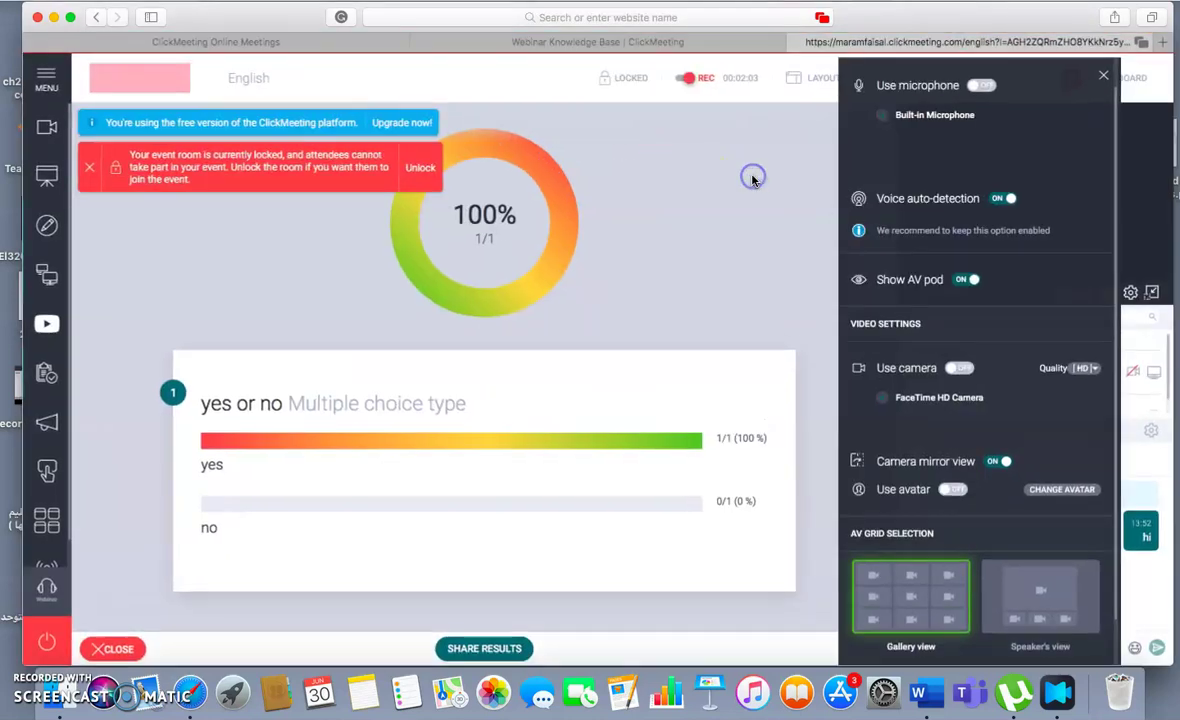
scroll(955, 320, "down", 2)
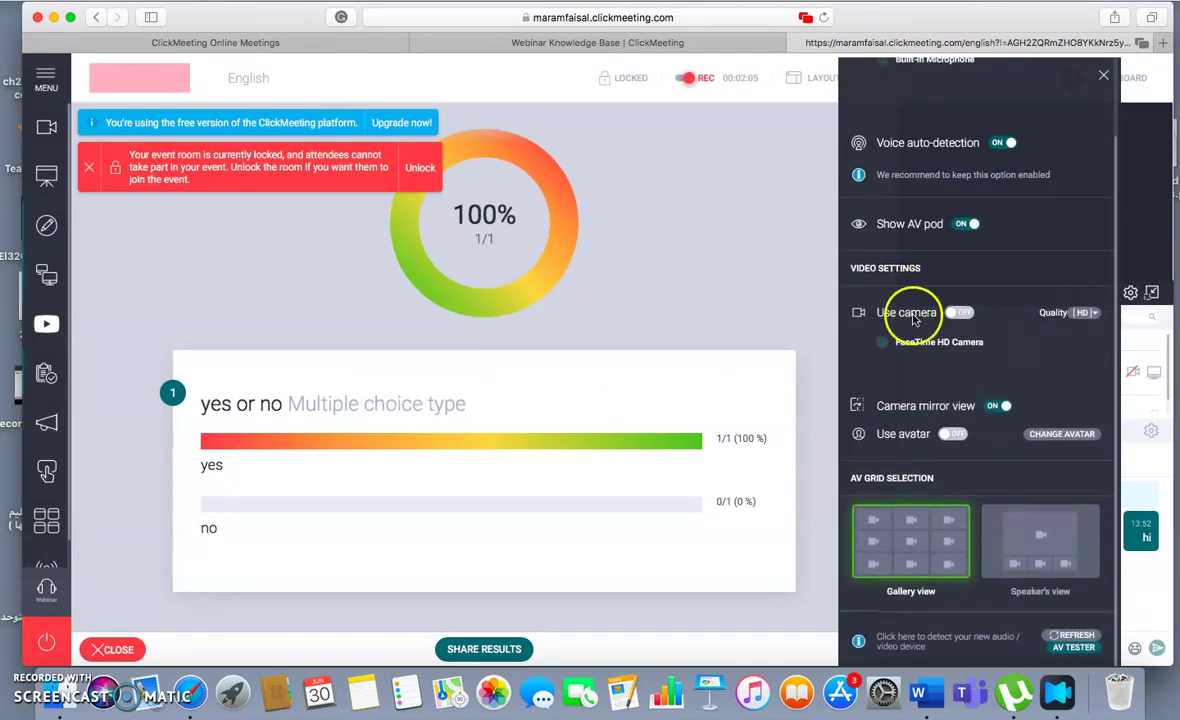
Set the AV grid selection to Speaker's view and close the audio and video settings.
mouse_move(1000, 520)
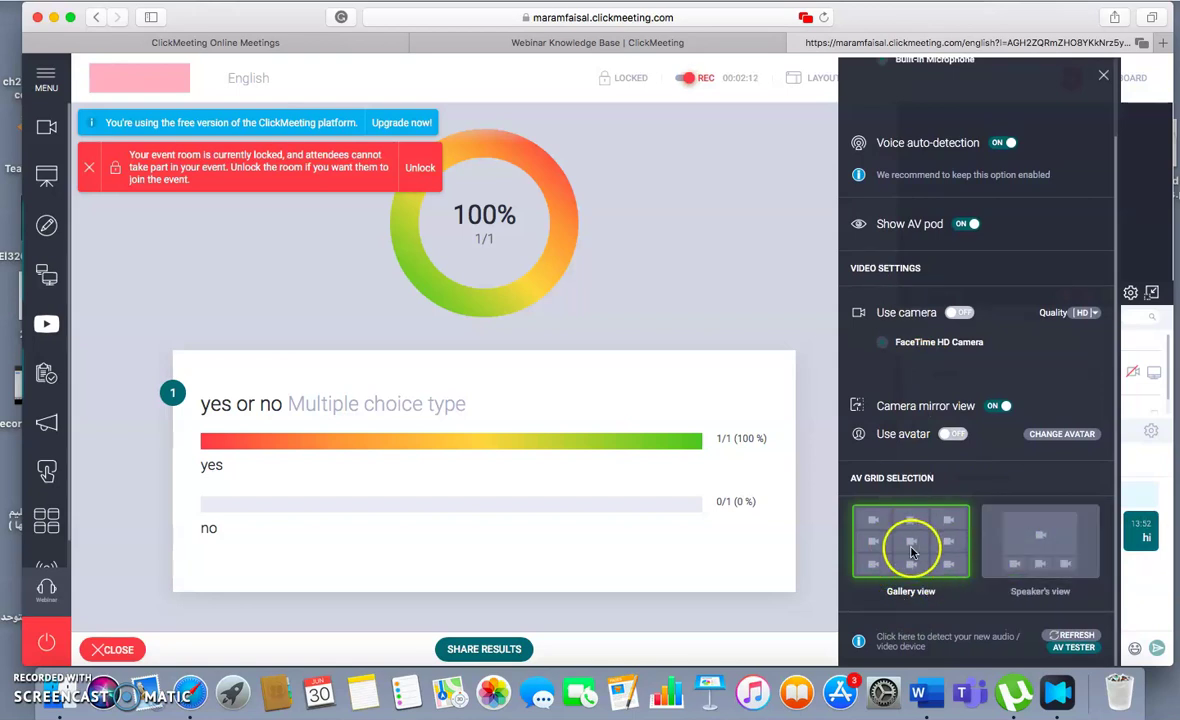
left_click(1040, 545)
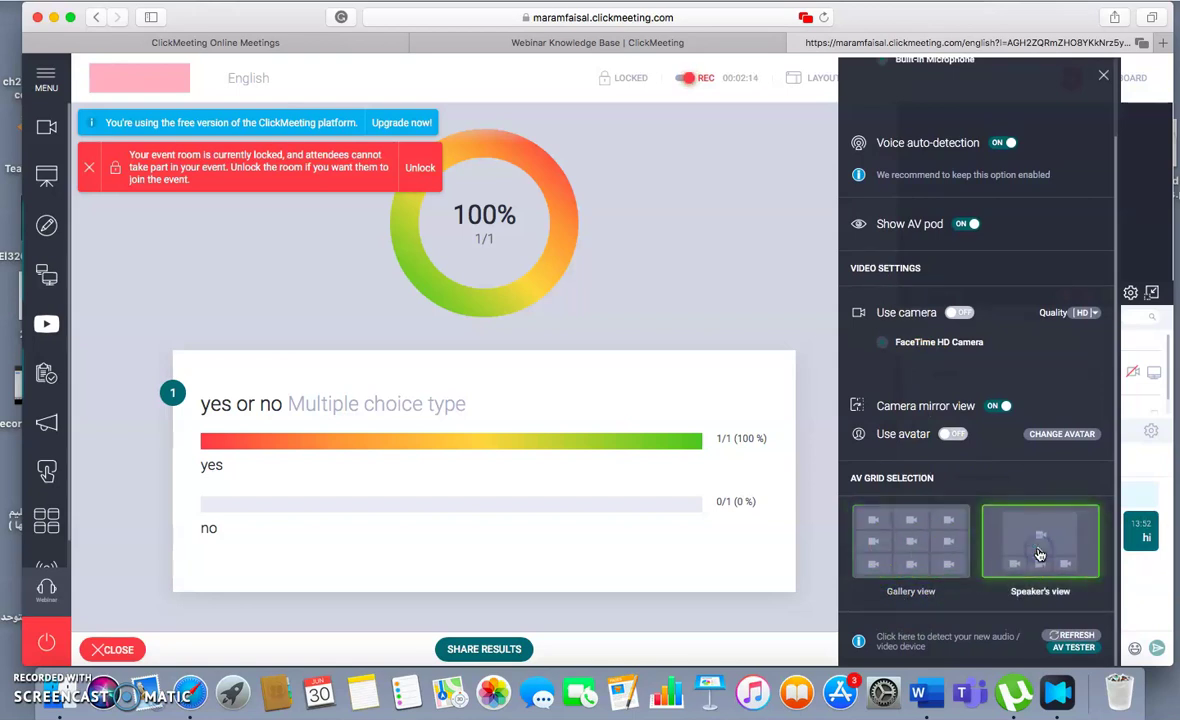
left_click(906, 556)
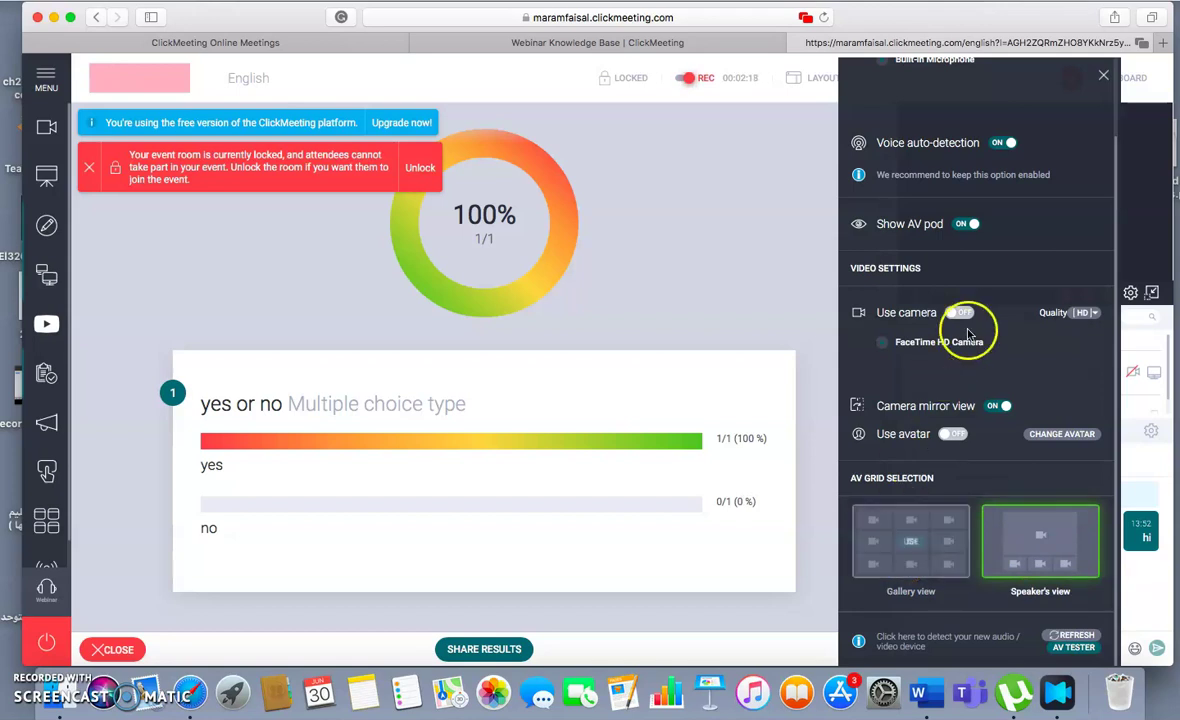
left_click(1107, 77)
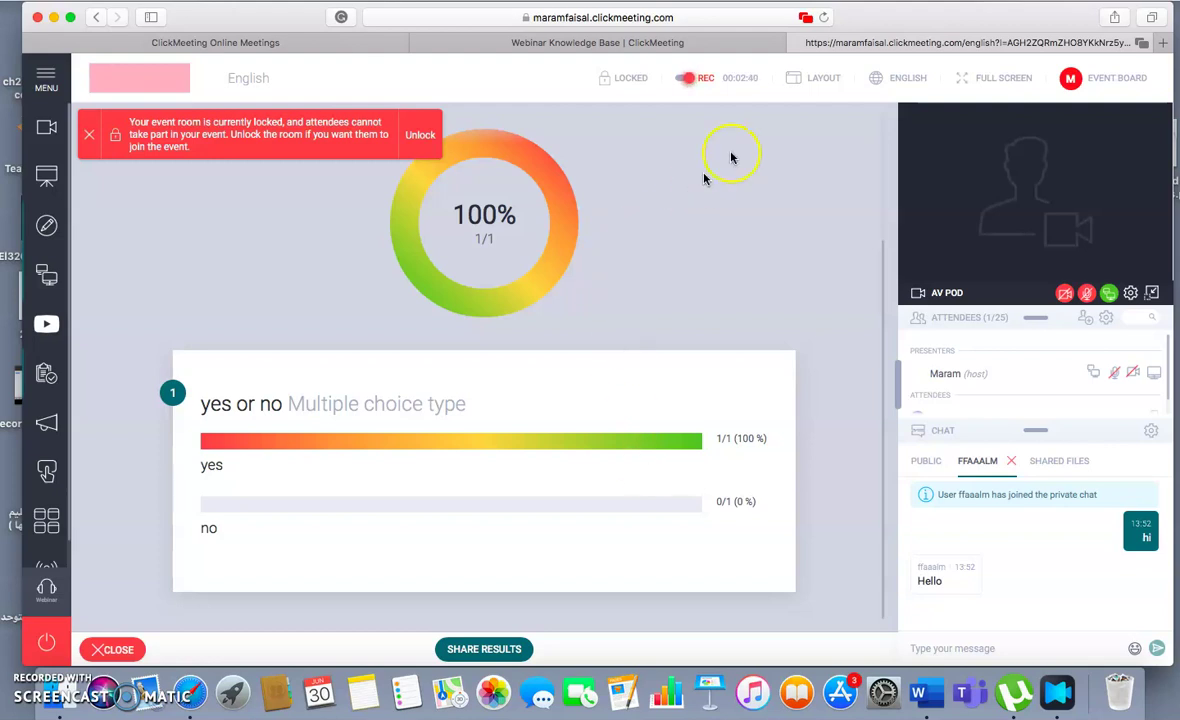
Stop the event recording.
mouse_move(693, 87)
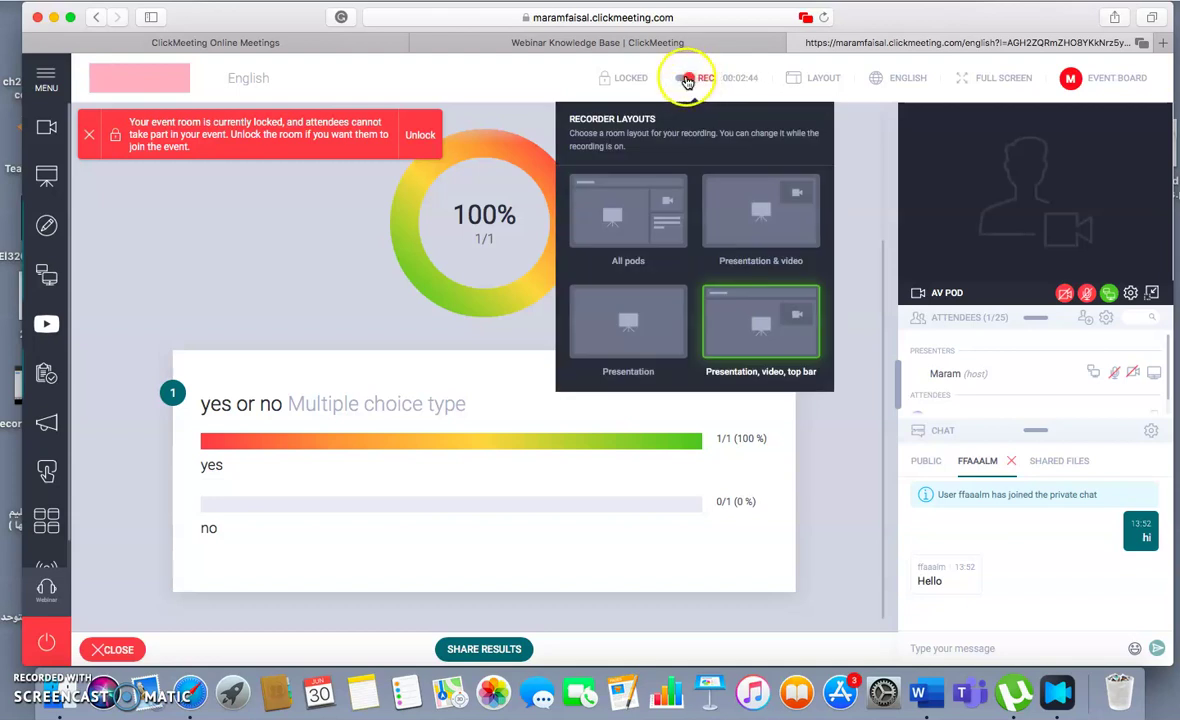
left_click(687, 80)
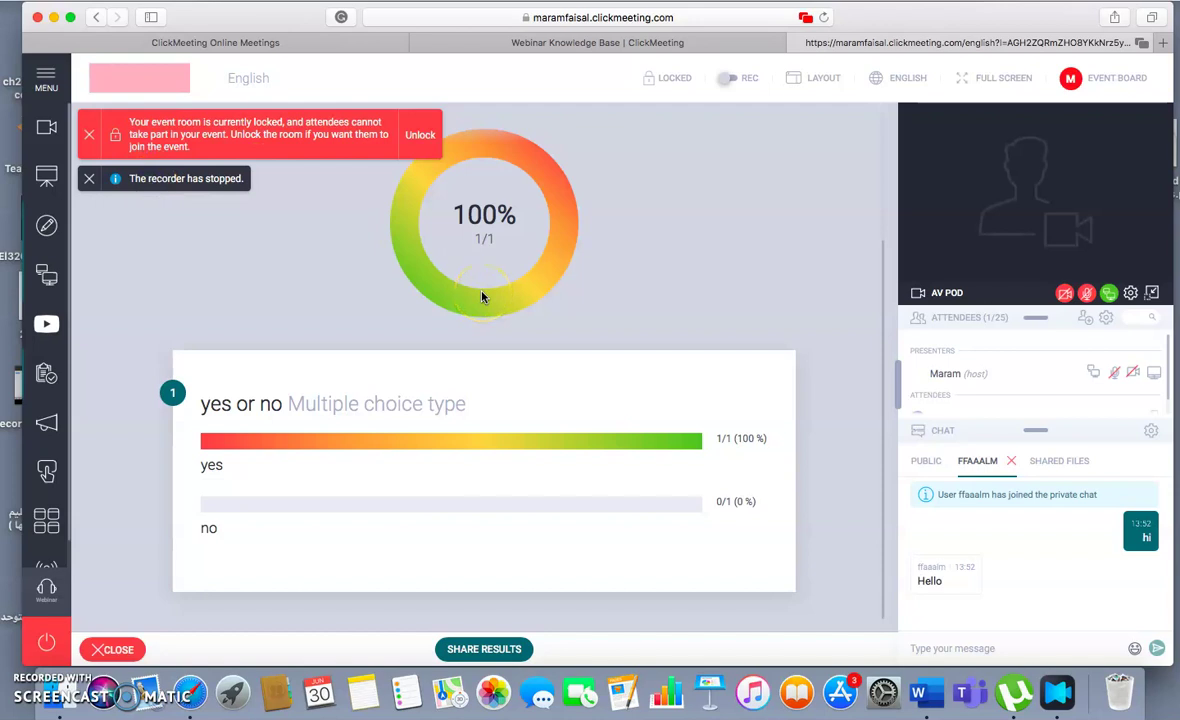
Check all shared files and the Other category, and shrink the chat pod to enlarge the attendee list.
left_click(1075, 465)
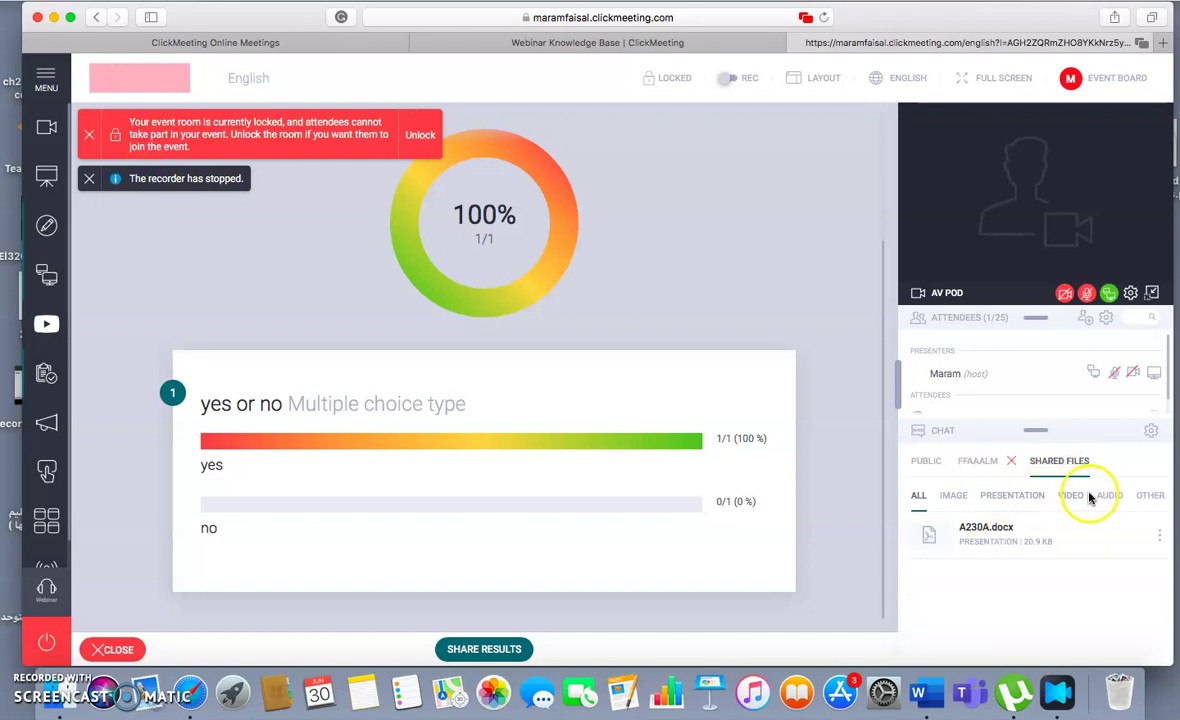
left_click(1150, 496)
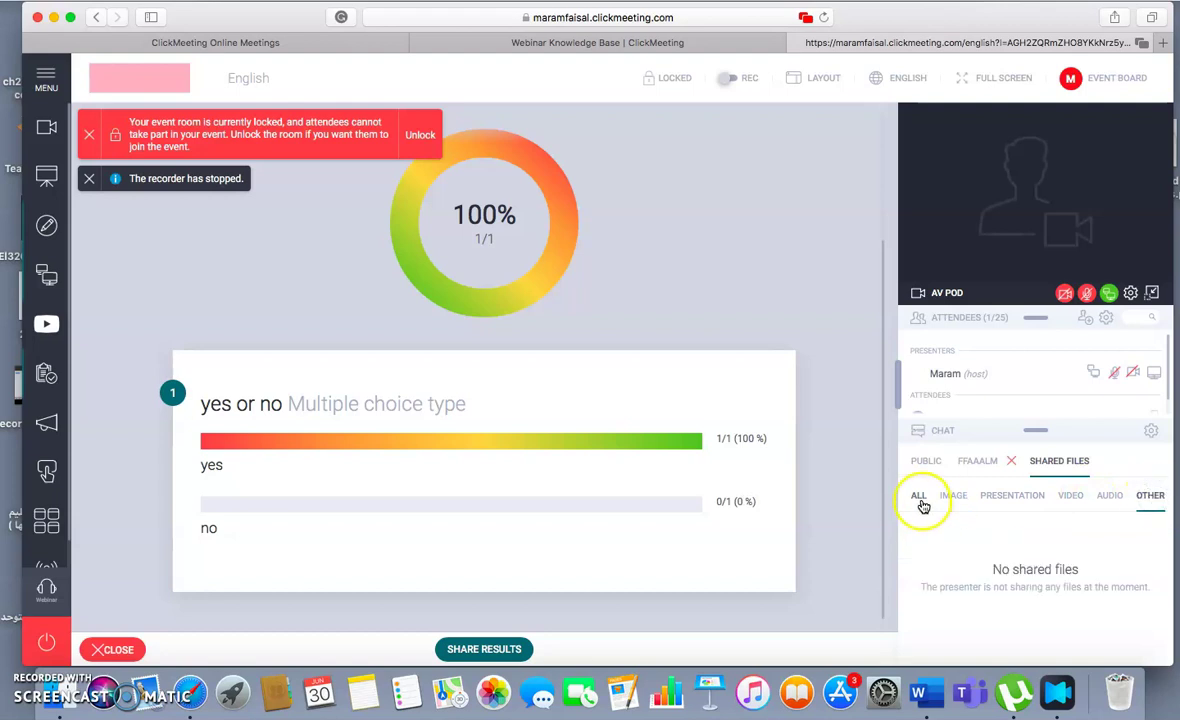
left_click_drag(1030, 429, 1041, 520)
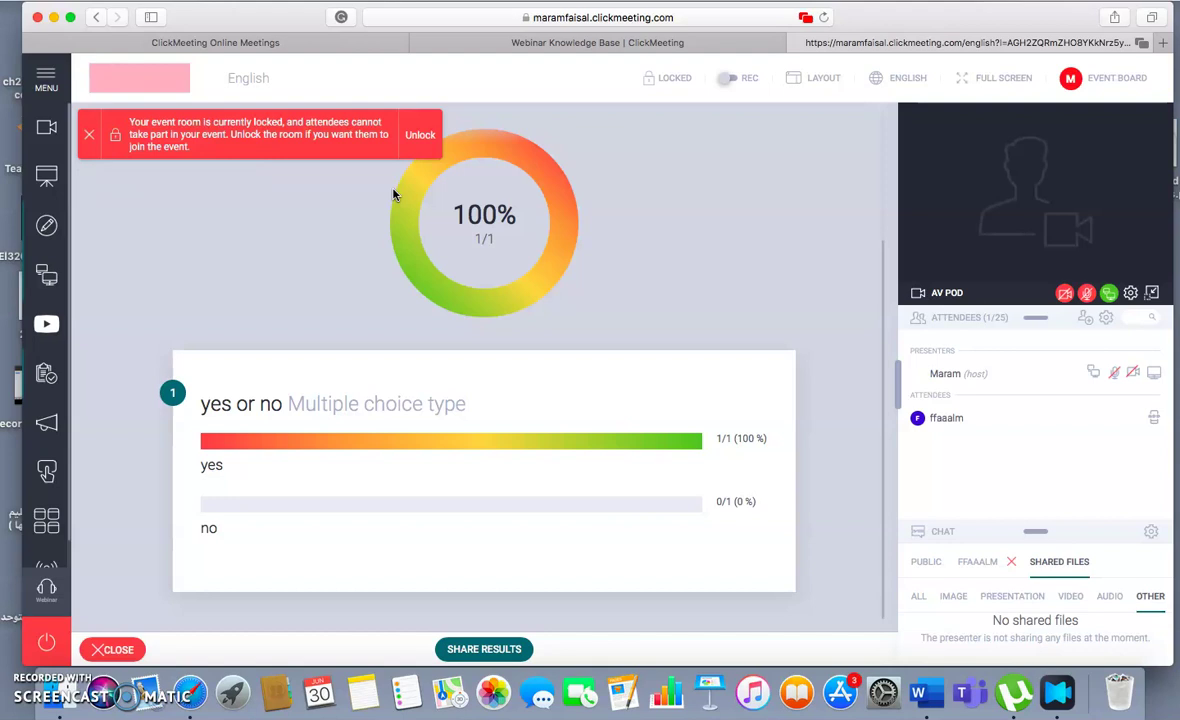
End the English event for all participants.
left_click(47, 643)
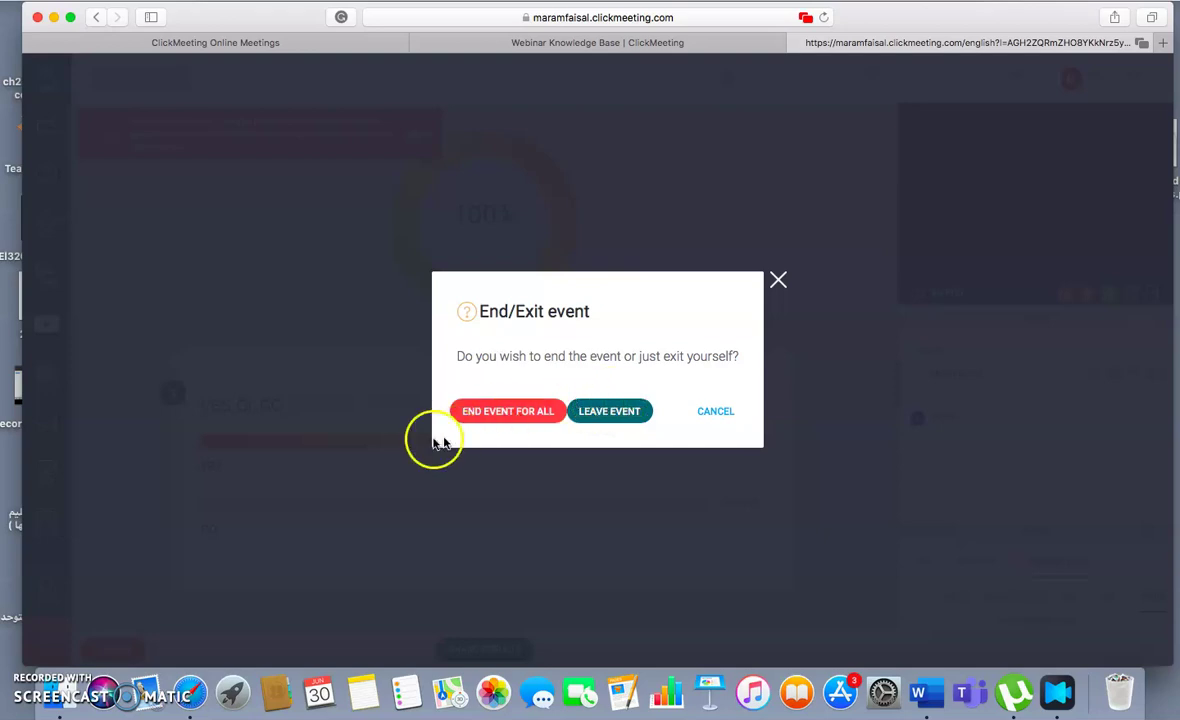
left_click(515, 416)
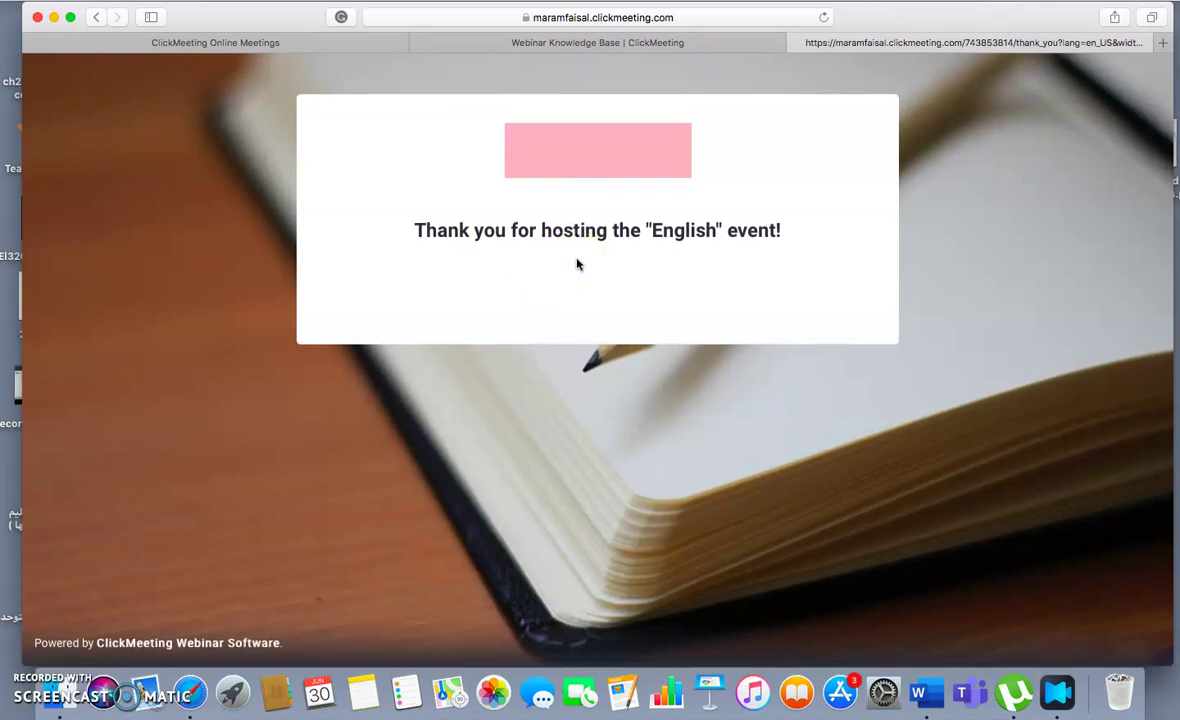
Return to the account panel and review the Timeline entries for the upcoming and finished English events.
left_click(312, 46)
scroll(479, 343, "up", 5)
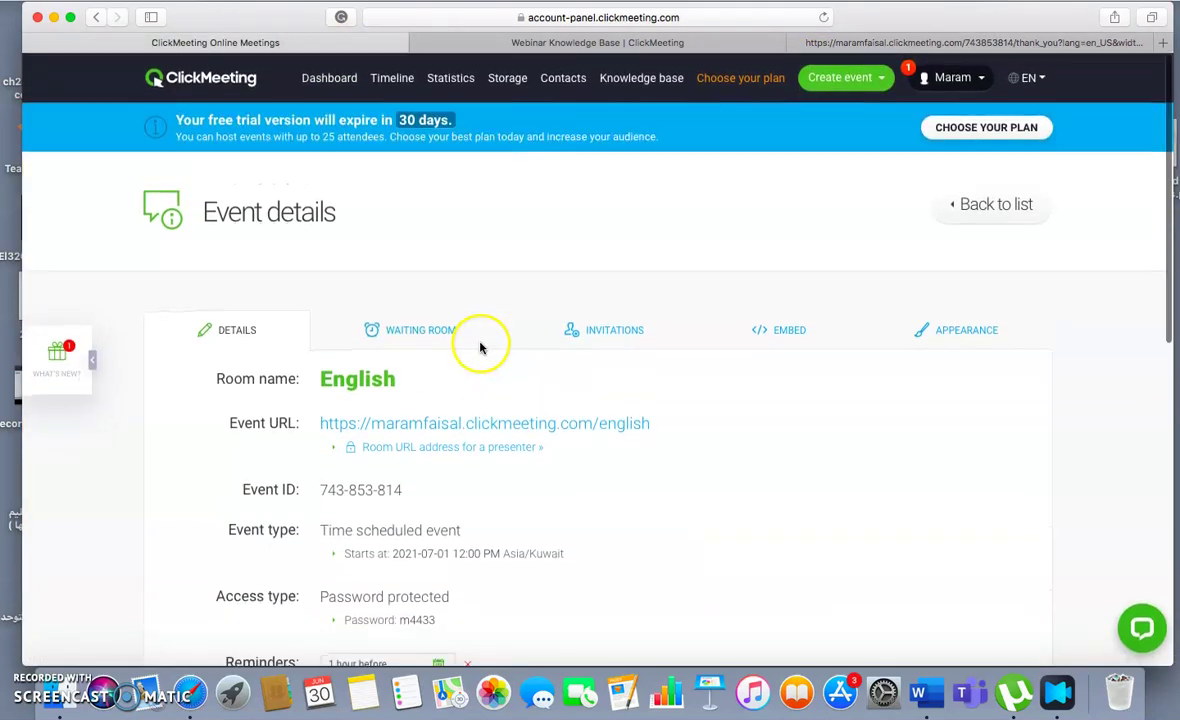
left_click(393, 88)
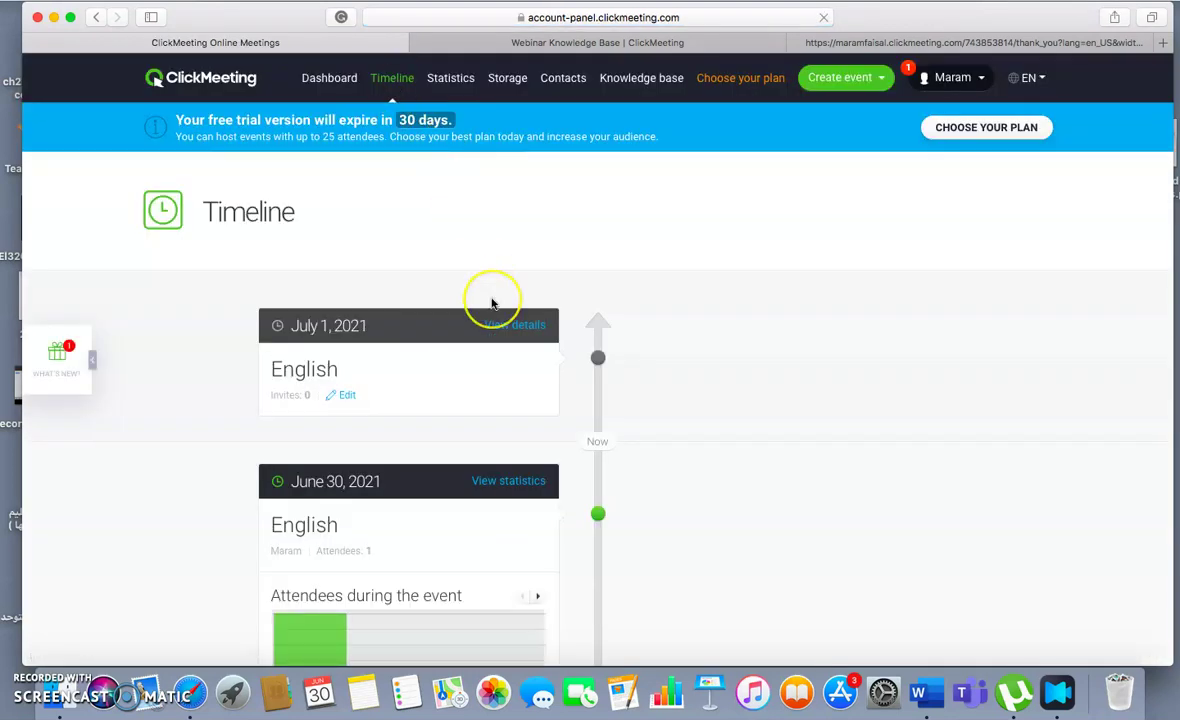
scroll(491, 303, "down", 4)
scroll(491, 303, "up", 2)
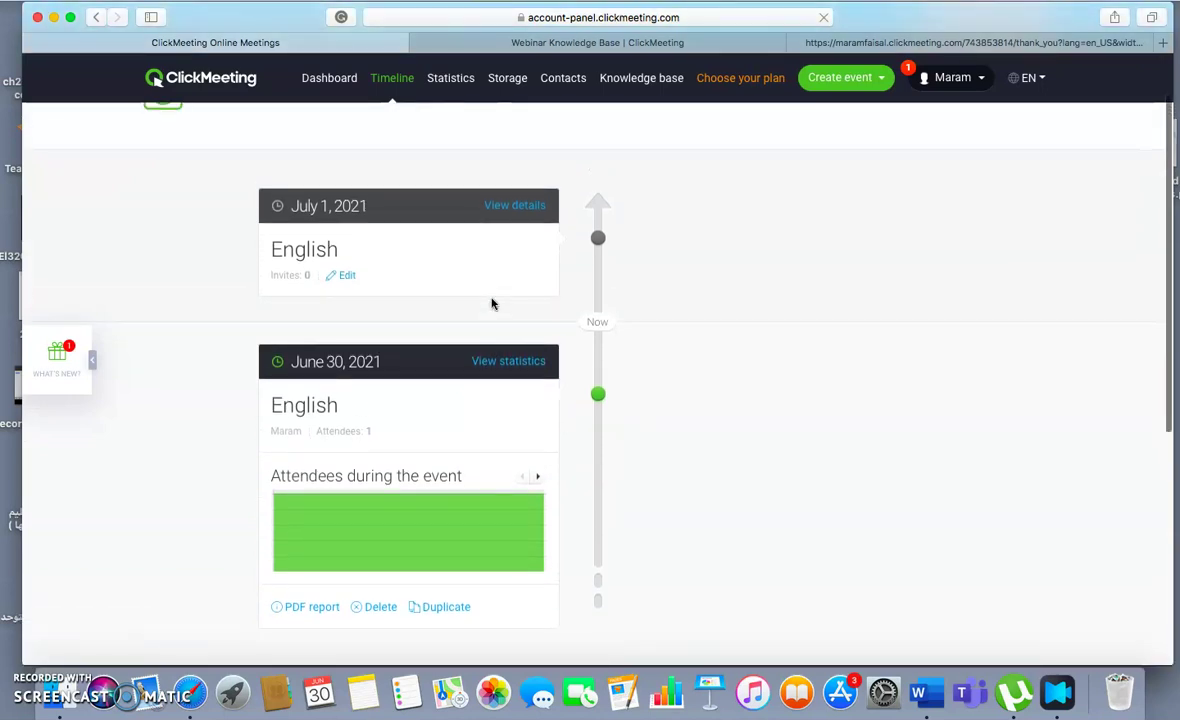
scroll(491, 303, "up", 1)
left_click(418, 371)
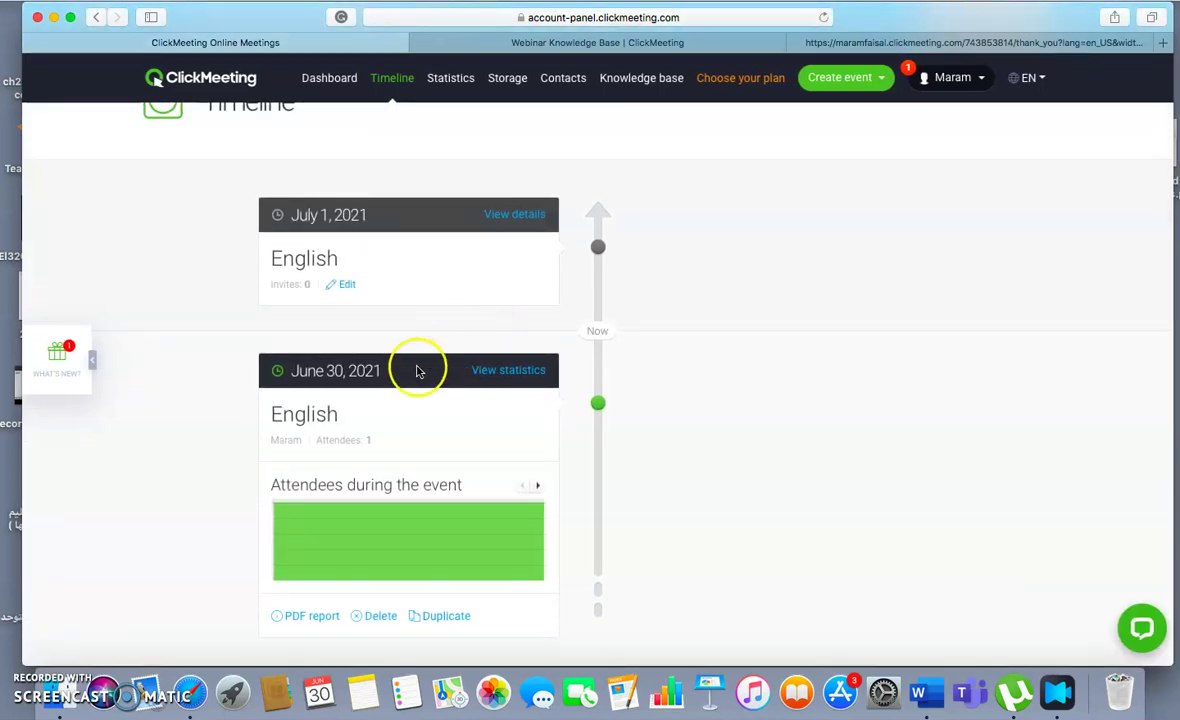
scroll(418, 371, "down", 1)
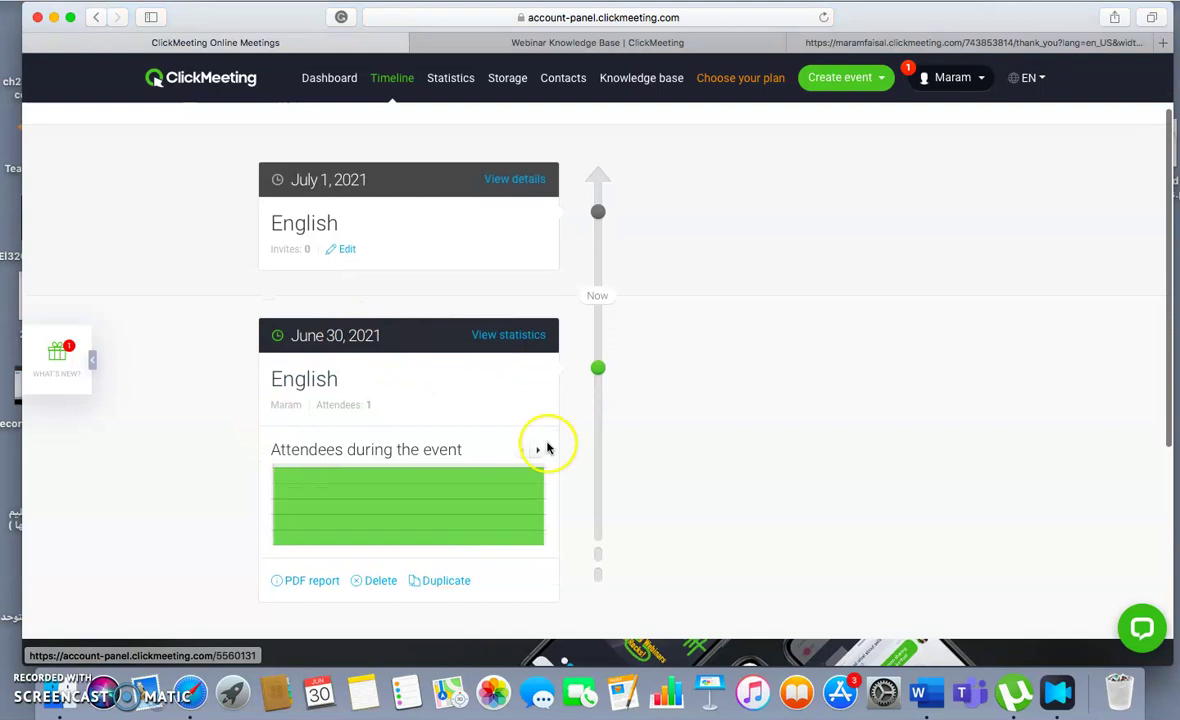
Generate the PDF report for the June 30, 2021 English event and show its Top 3 countries chart.
mouse_move(342, 479)
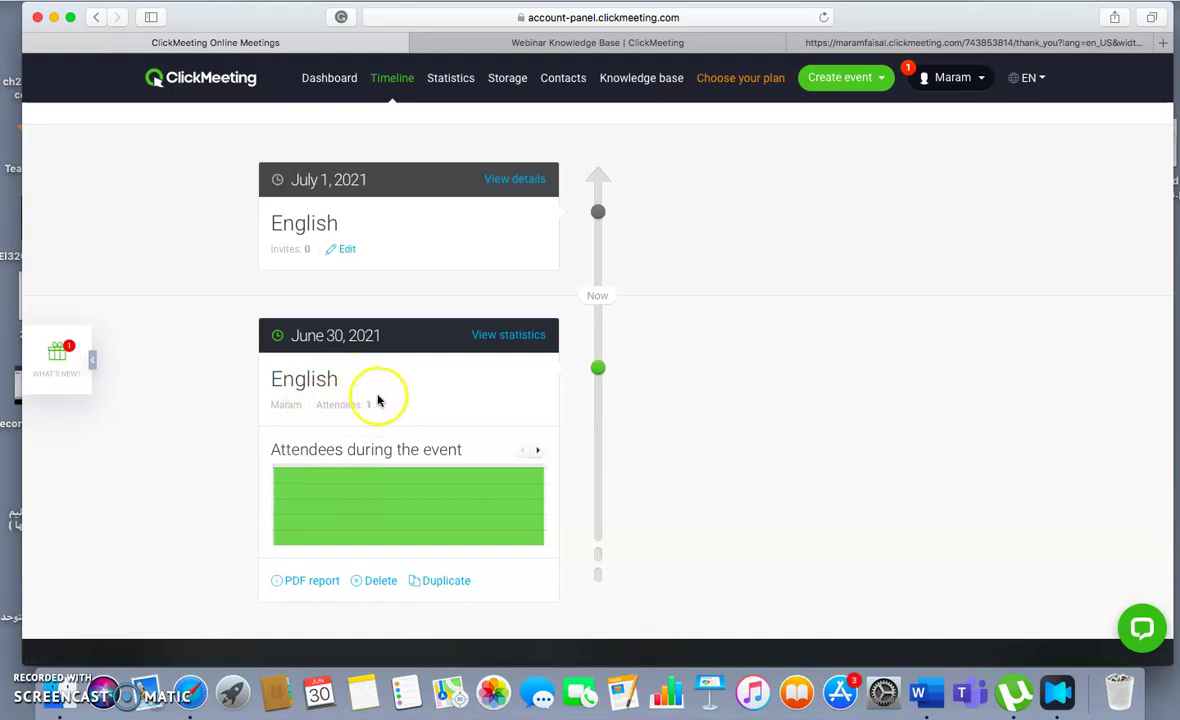
scroll(375, 406, "down", 2)
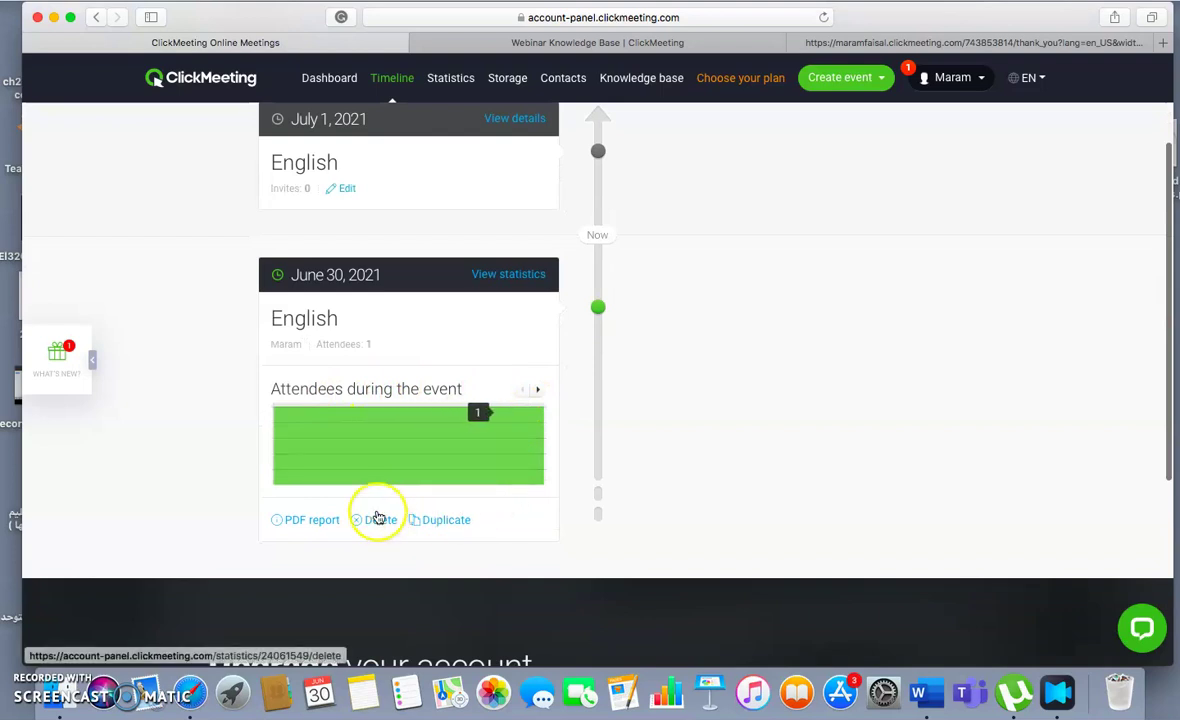
left_click(283, 523)
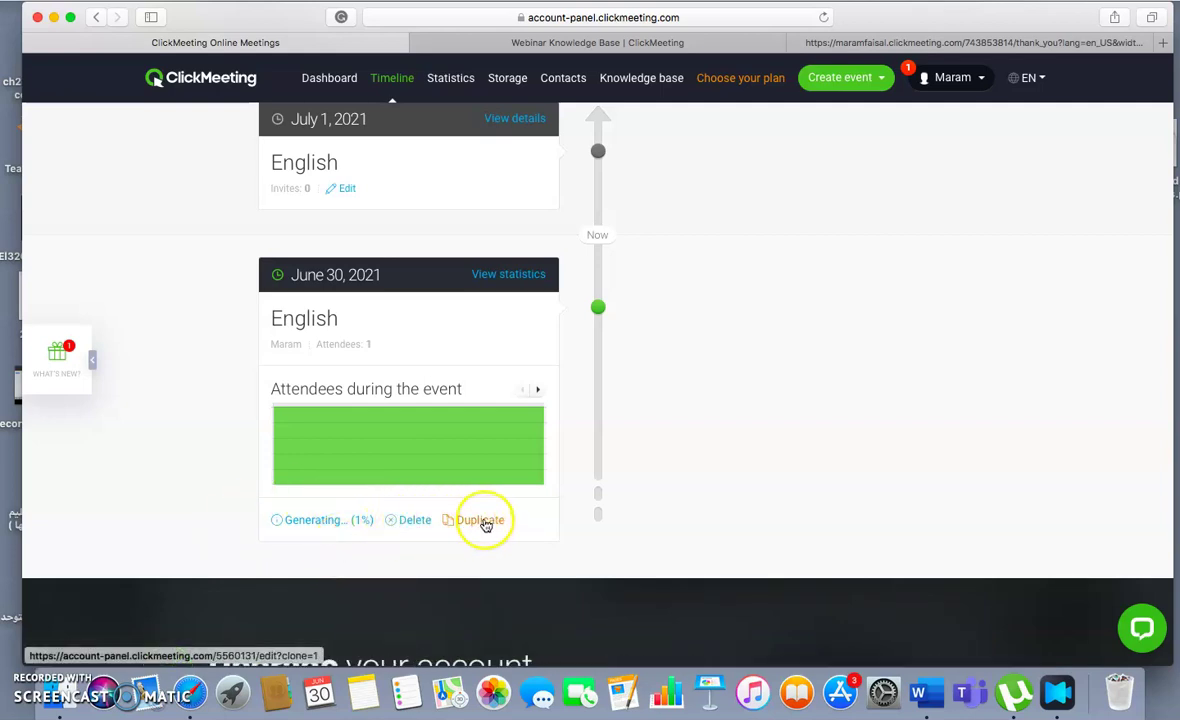
left_click(535, 392)
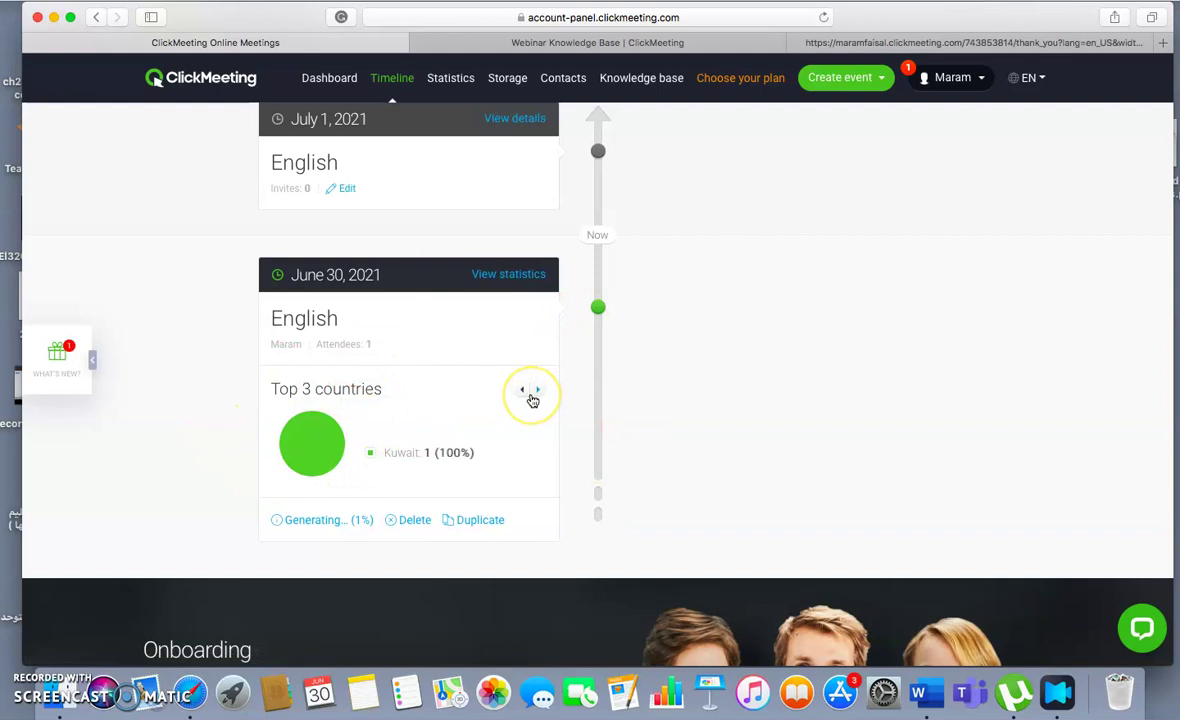
Inspect the Top 3 countries chart of the June 30, 2021 English event and switch it to the Devices chart.
mouse_move(325, 447)
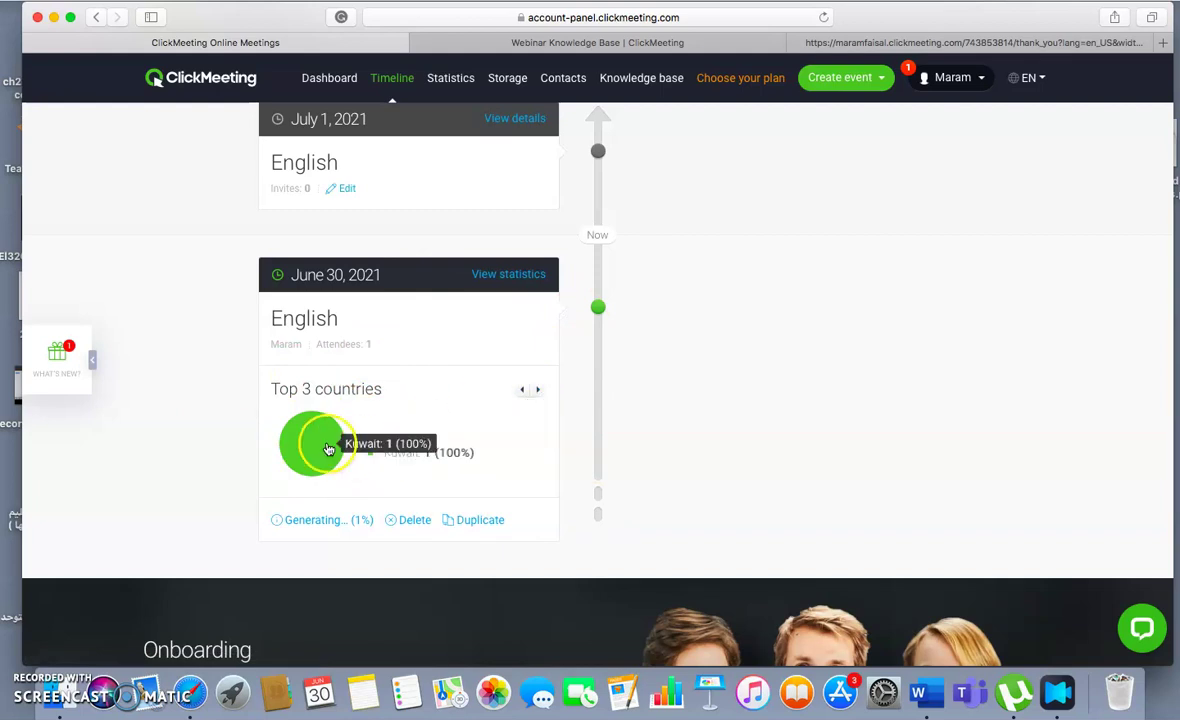
left_click(536, 391)
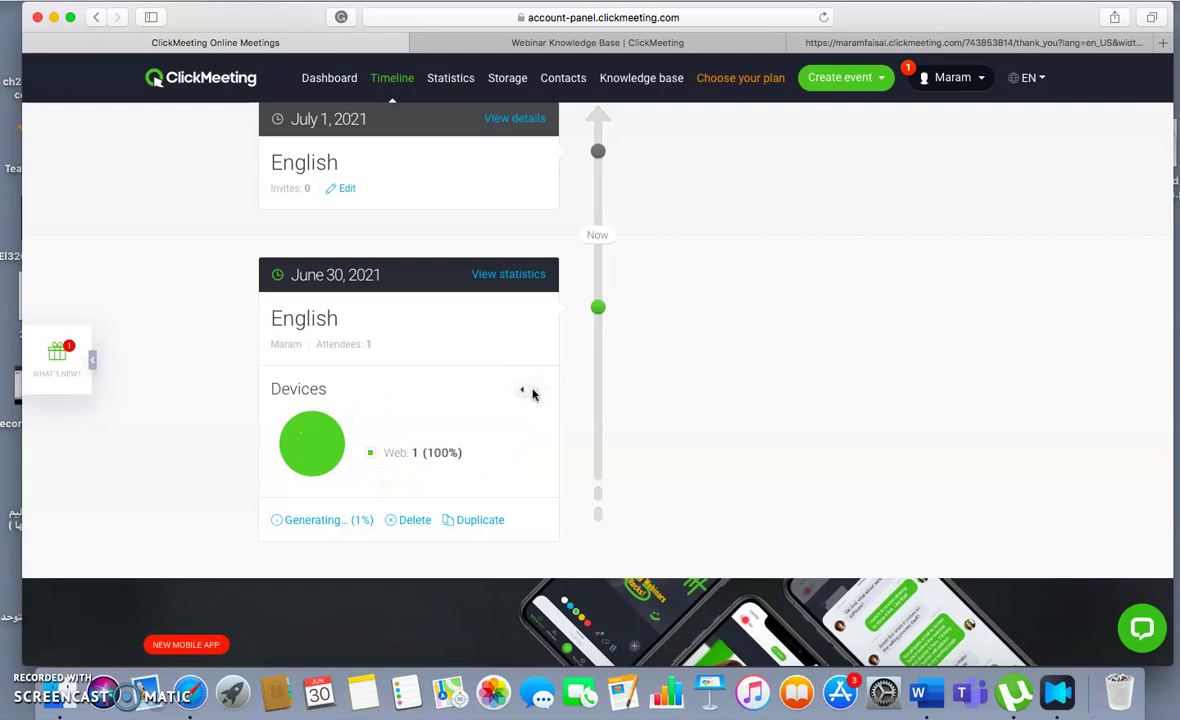
Open the statistics of the June 30, 2021 English event and review the duration, attendee and visitor figures in its event summary.
scroll(512, 391, "up", 1)
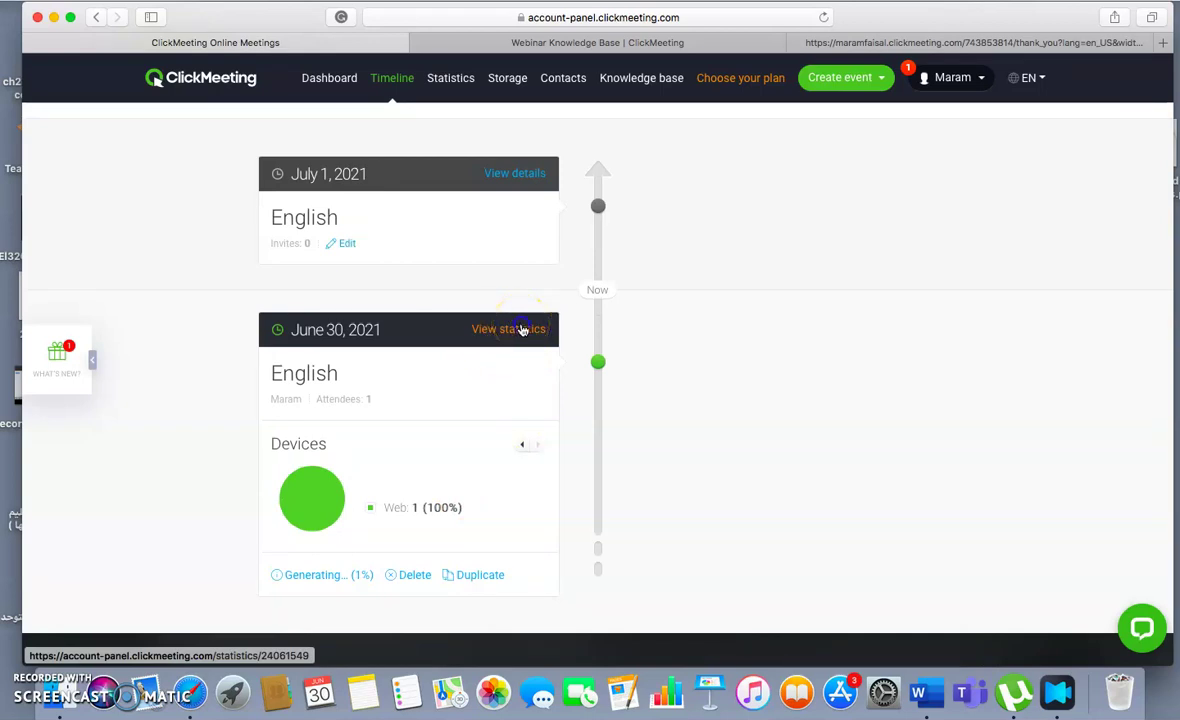
left_click(521, 330)
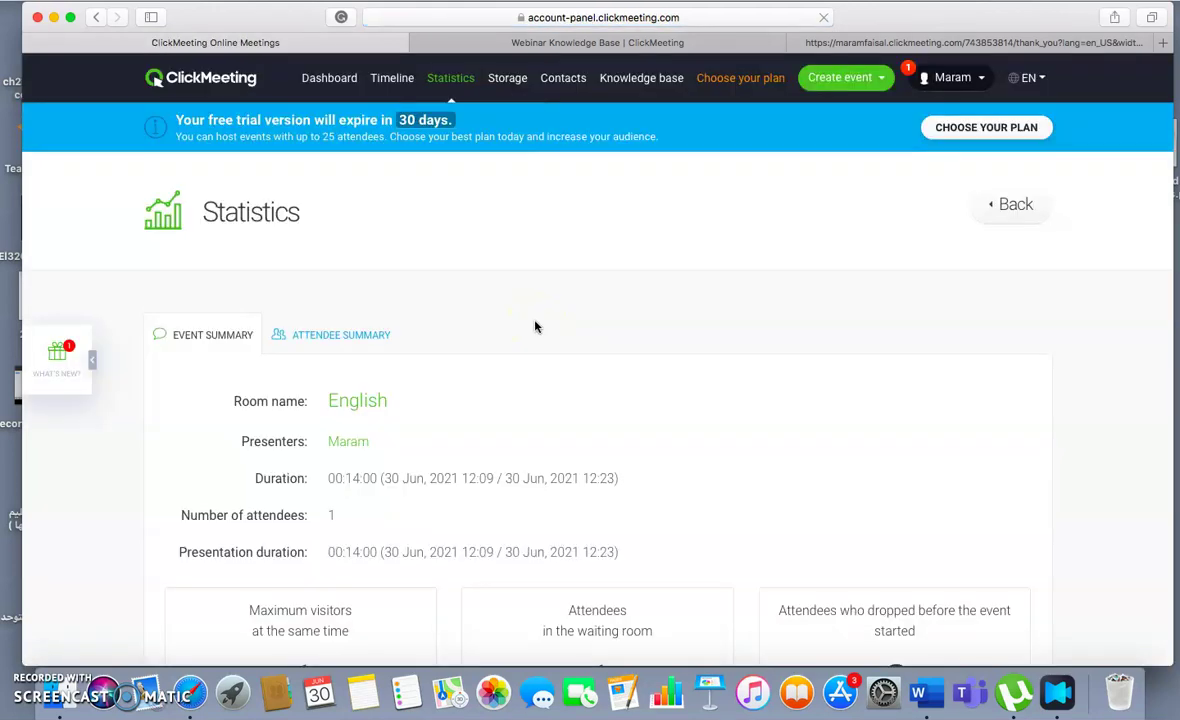
scroll(535, 325, "down", 5)
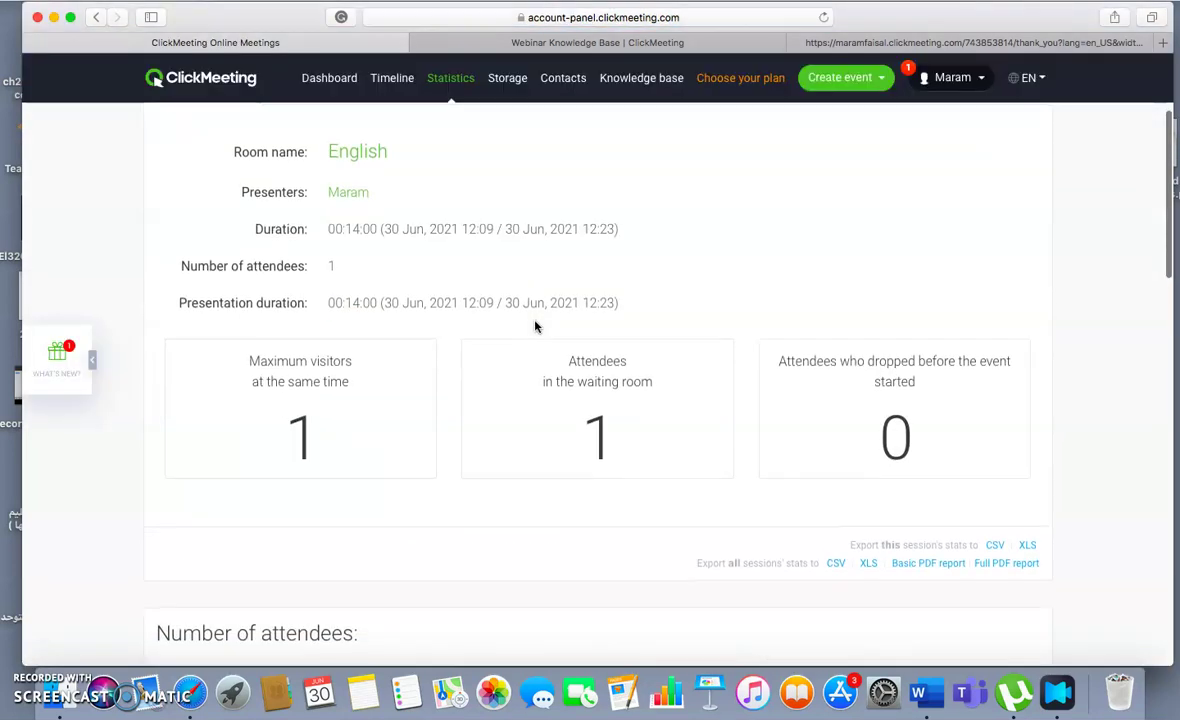
scroll(535, 325, "up", 2)
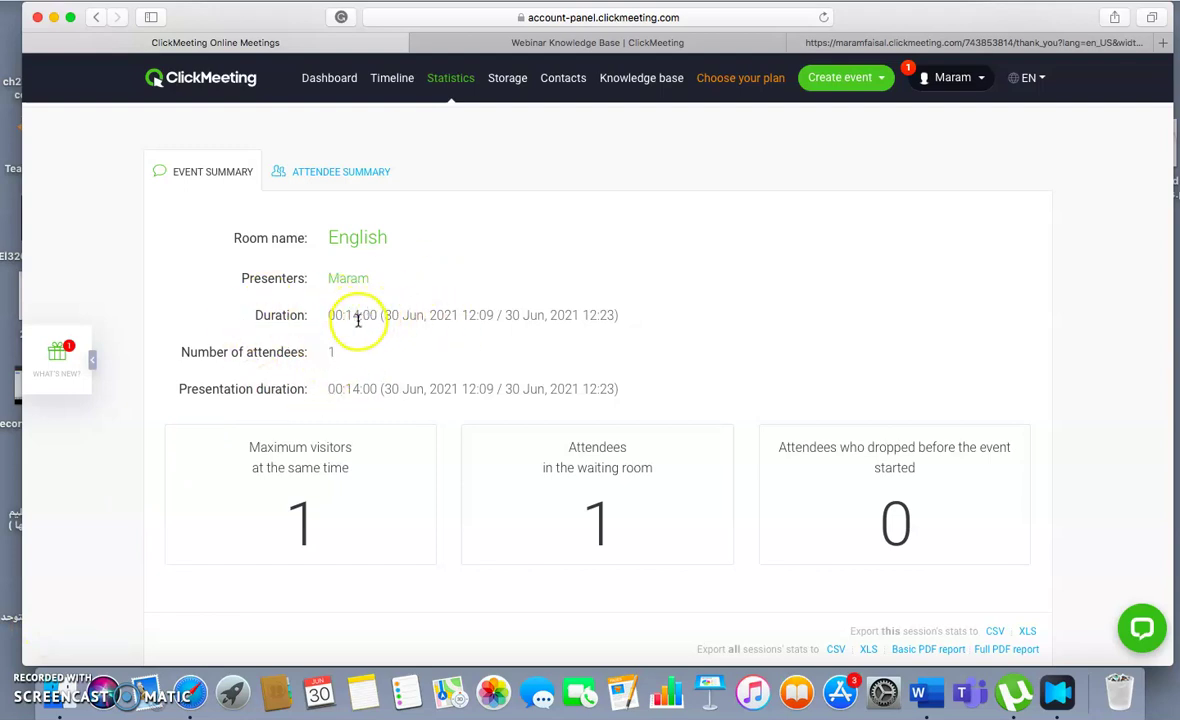
scroll(222, 410, "down", 1)
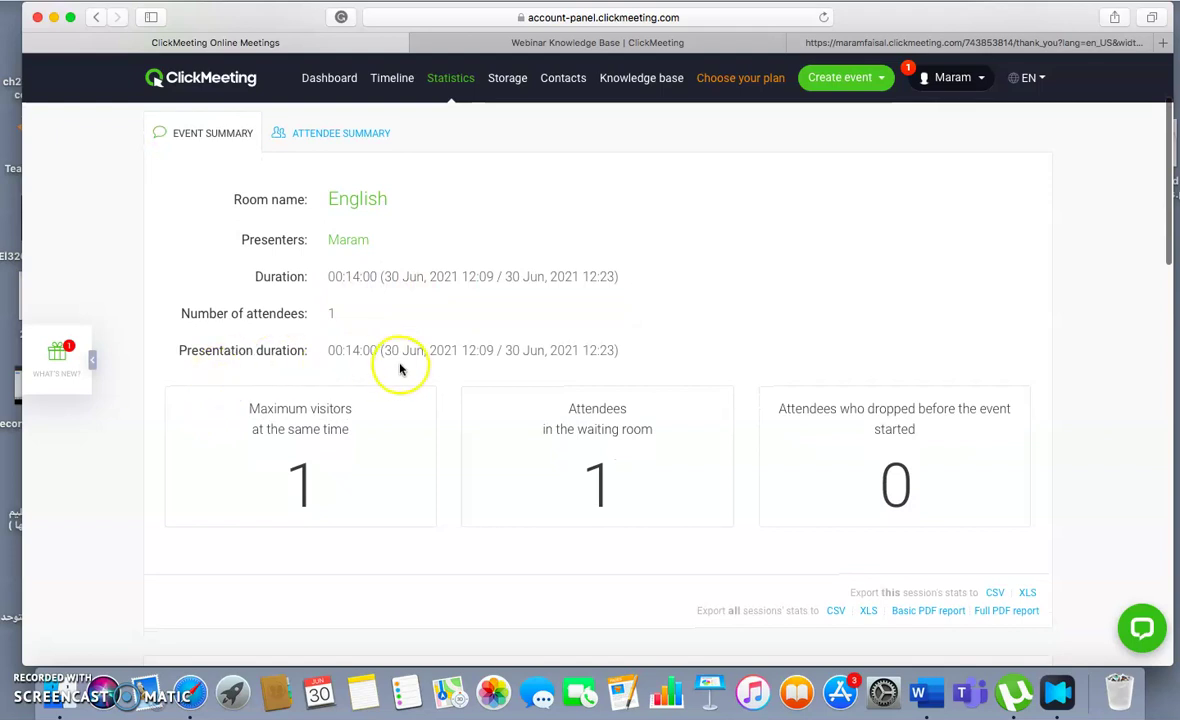
scroll(322, 348, "down", 2)
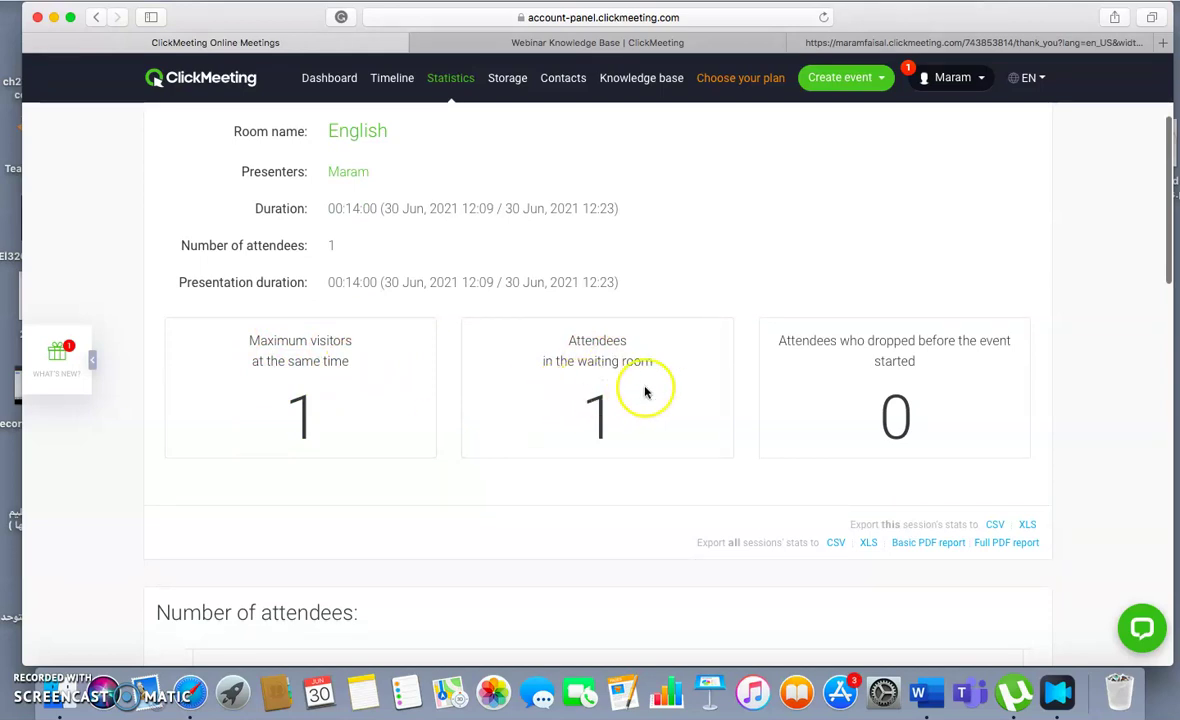
Examine the event summary's number of attendees graph and its Countries and Devices charts.
scroll(800, 382, "down", 7)
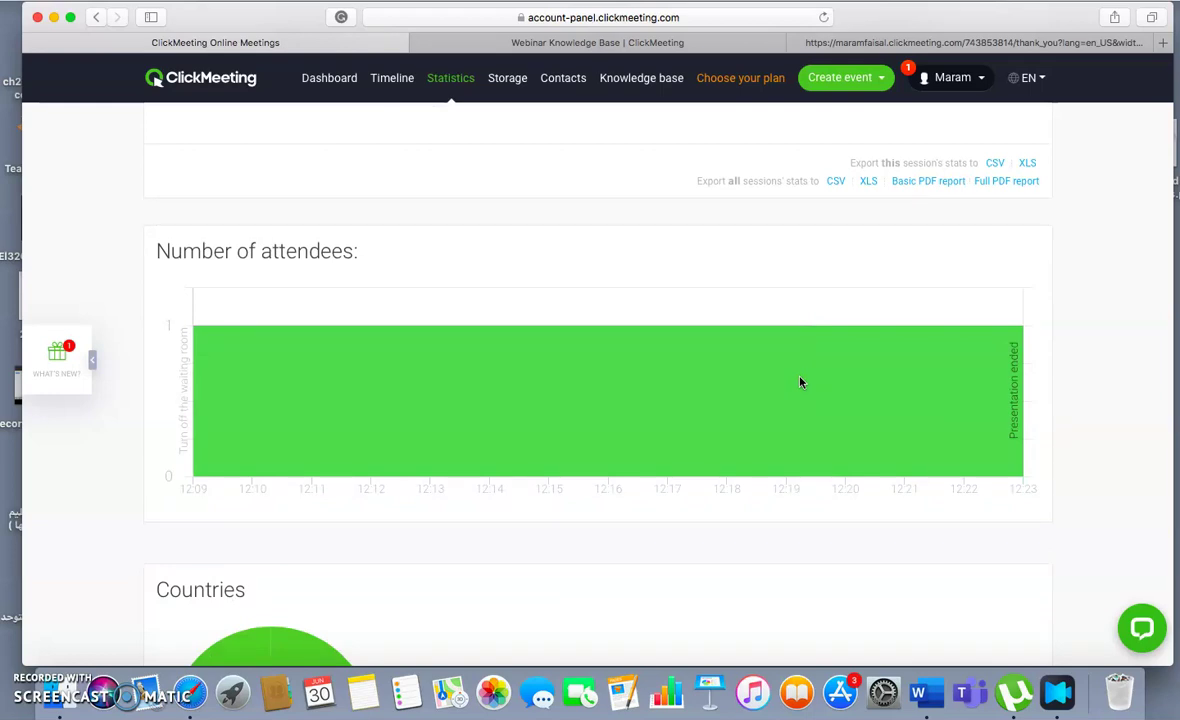
scroll(800, 382, "down", 1)
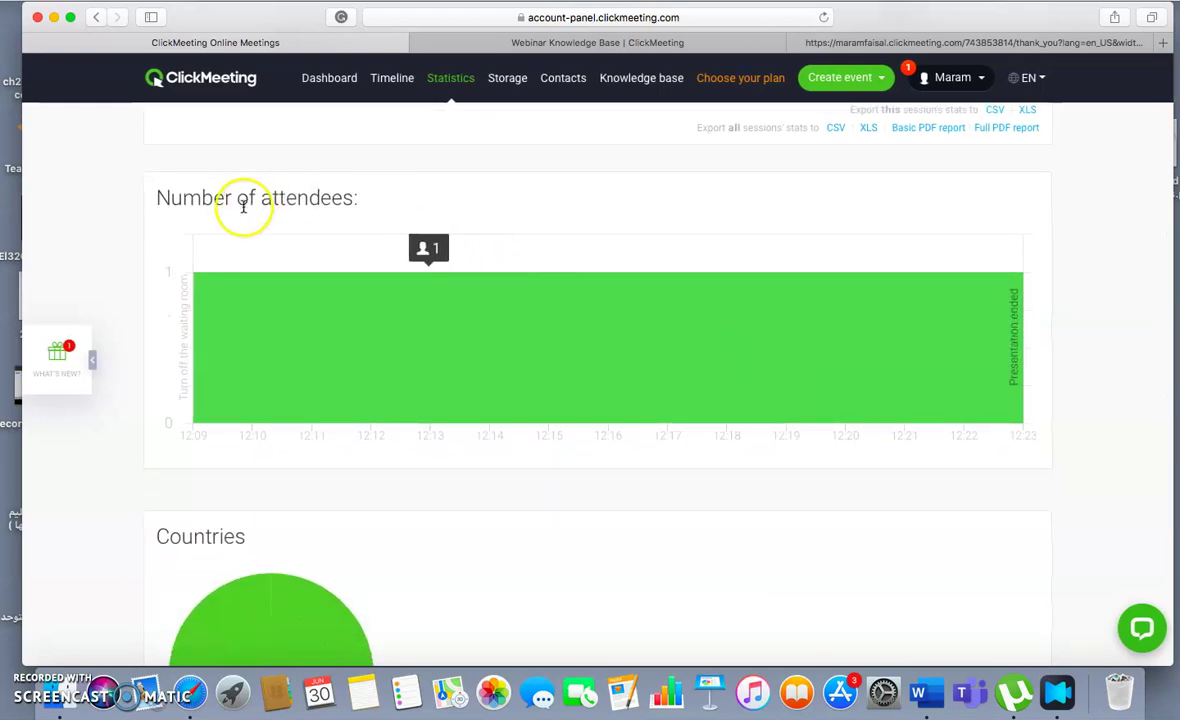
scroll(448, 252, "down", 4)
scroll(447, 252, "down", 11)
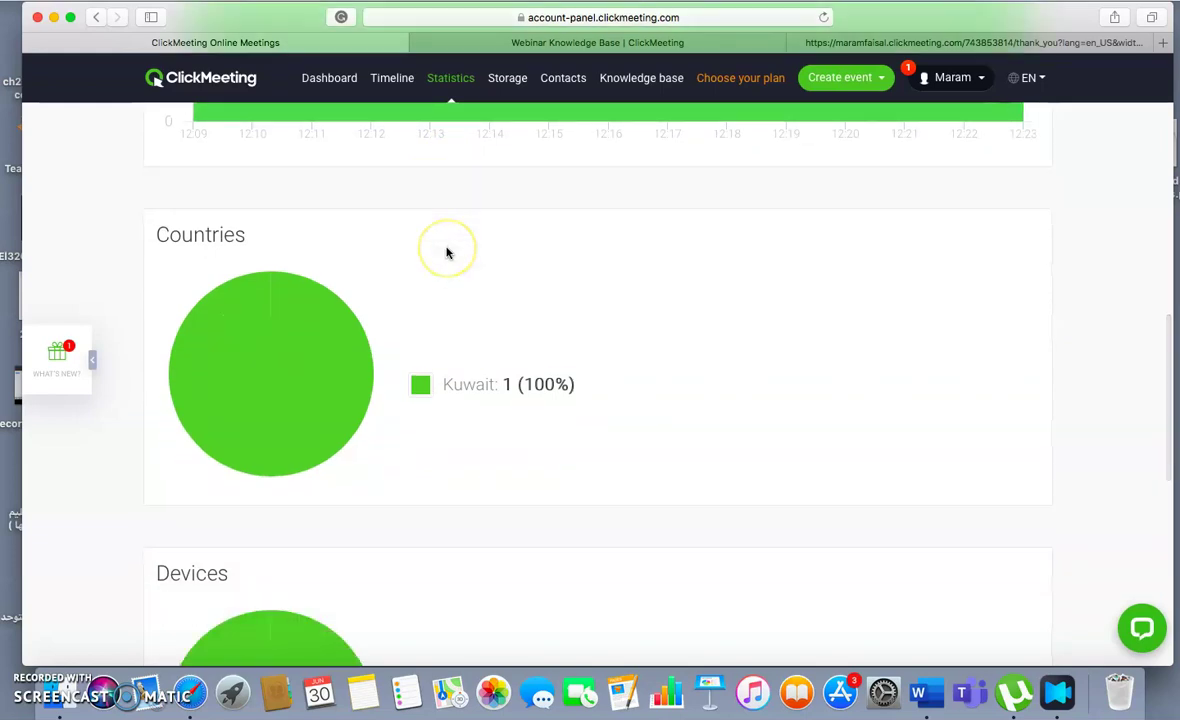
scroll(447, 252, "down", 5)
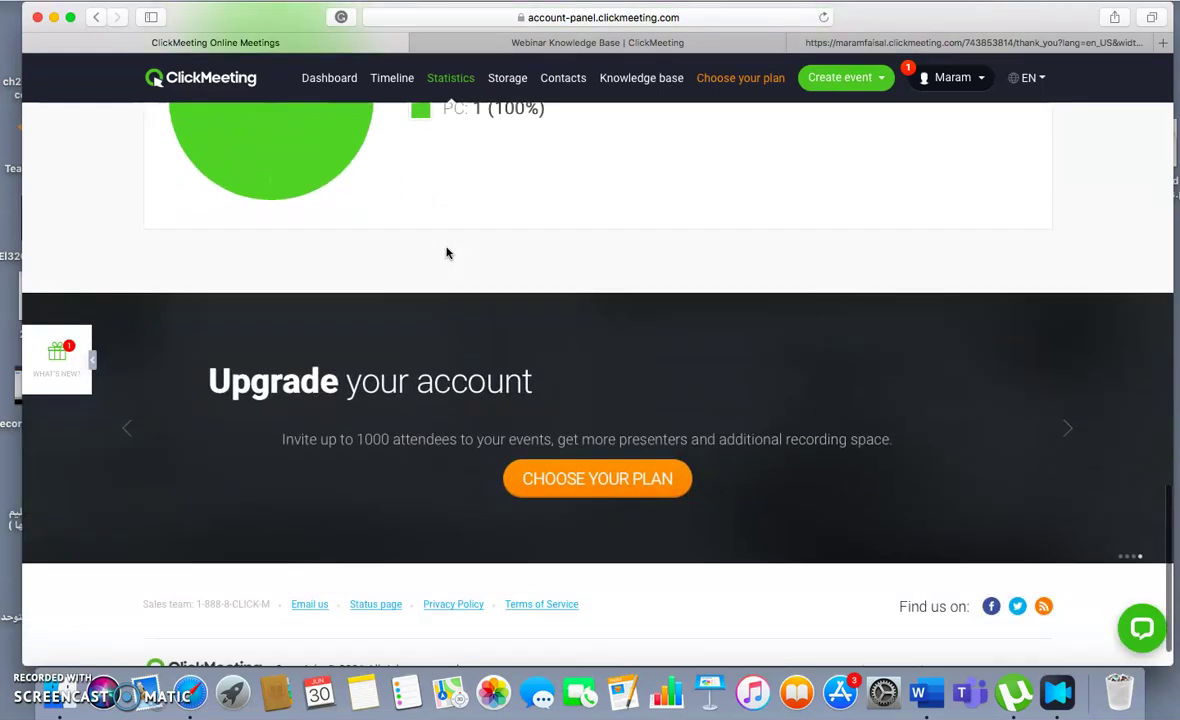
Show the event's attendee summary and sort the attendees by their joining time.
scroll(445, 253, "up", 20)
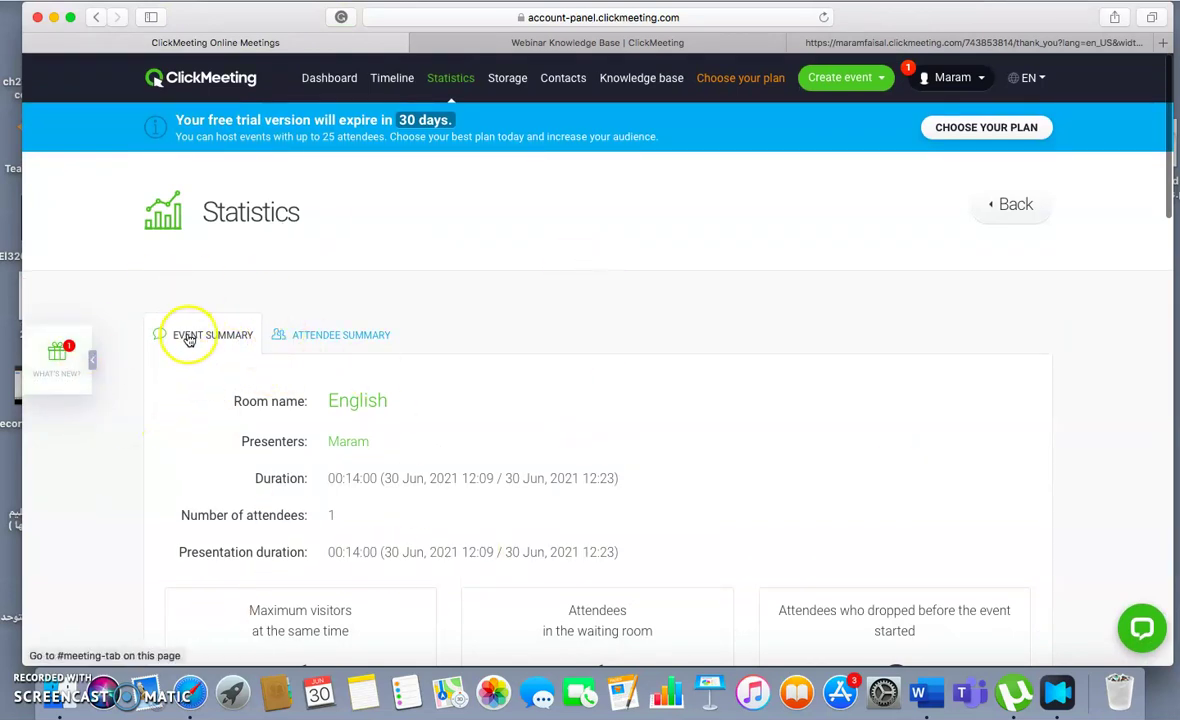
left_click(305, 337)
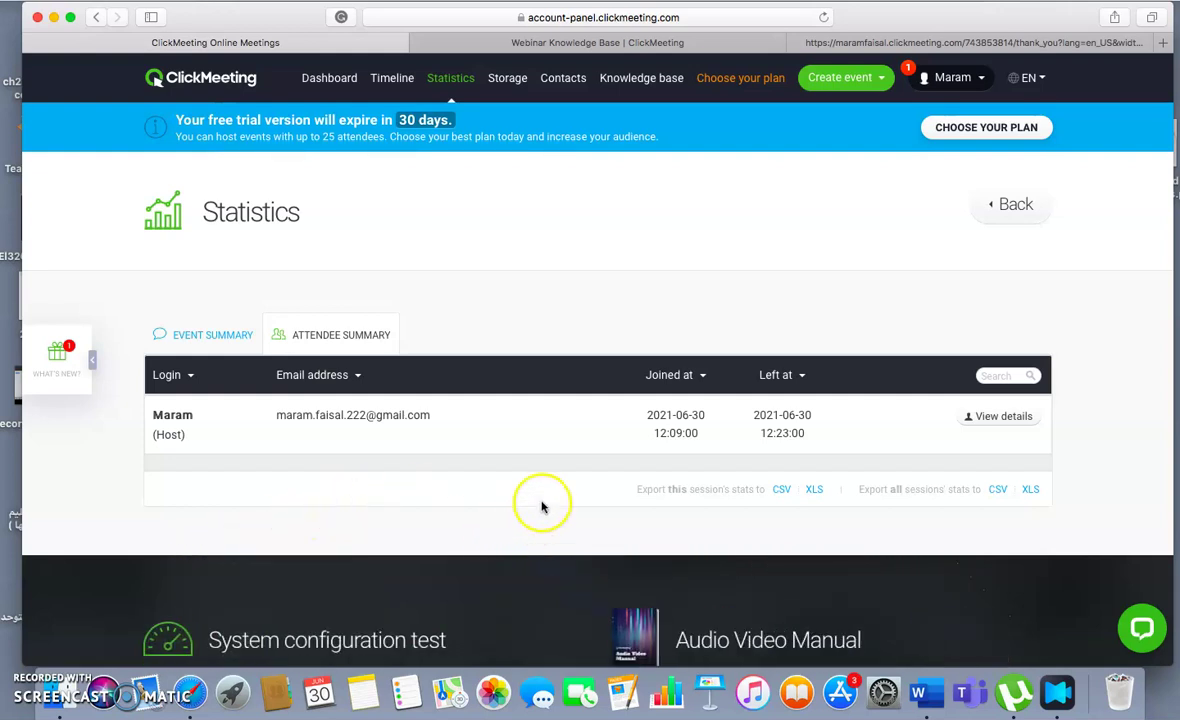
left_click(700, 378)
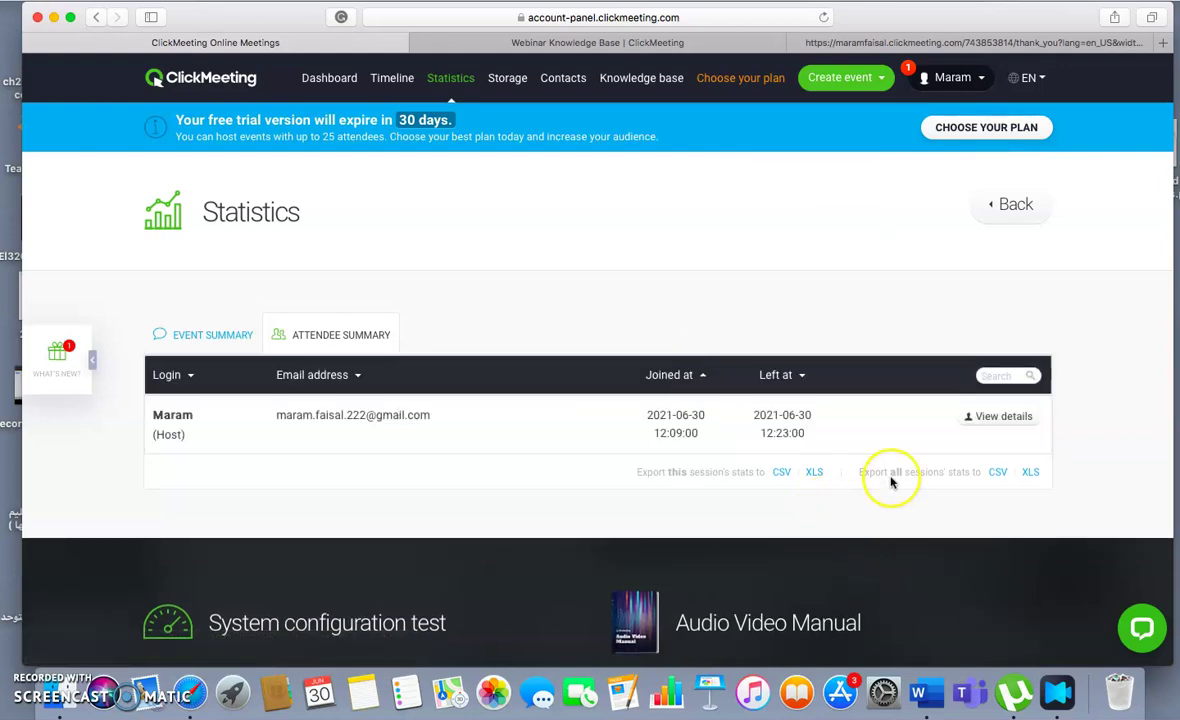
View the host's attendee details, including location, event rating and polls statistics, and close them.
left_click(1020, 417)
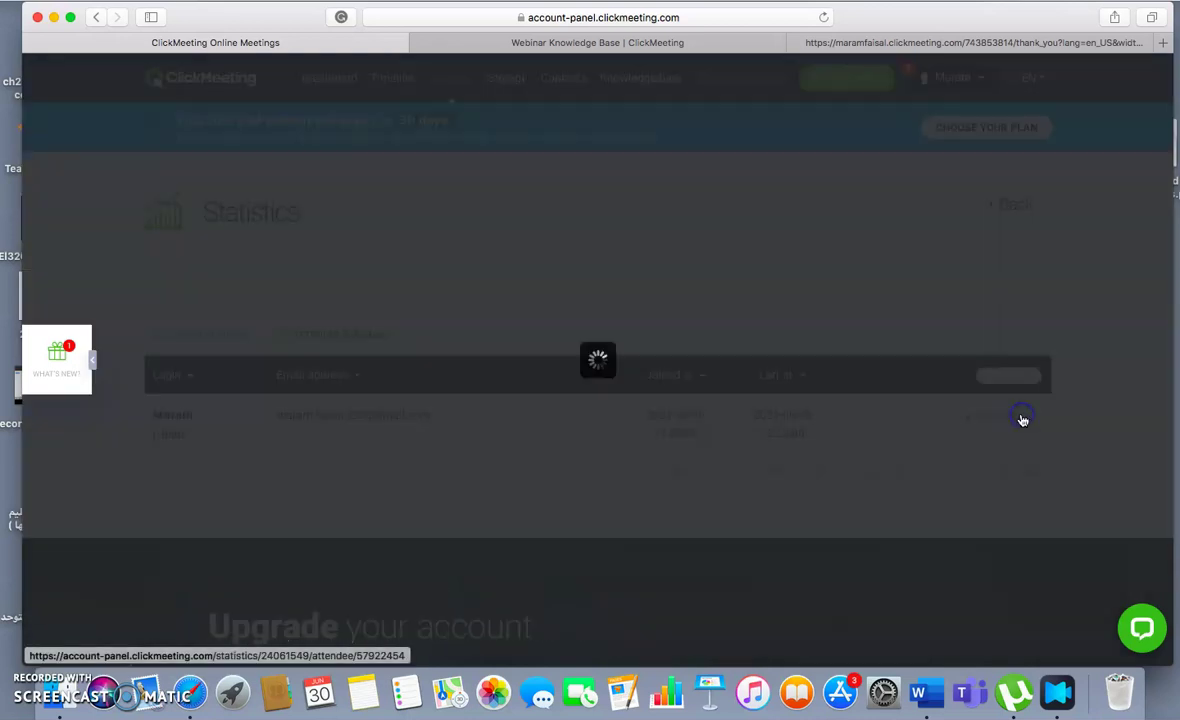
scroll(645, 377, "down", 5)
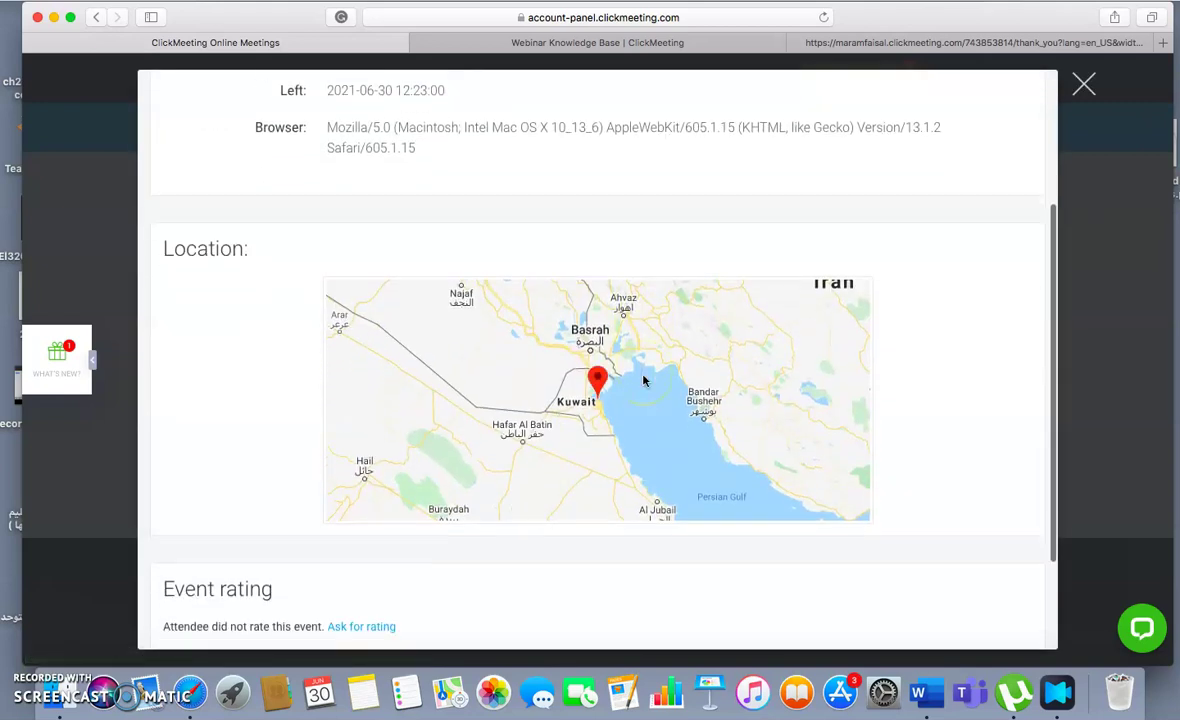
scroll(645, 380, "down", 2)
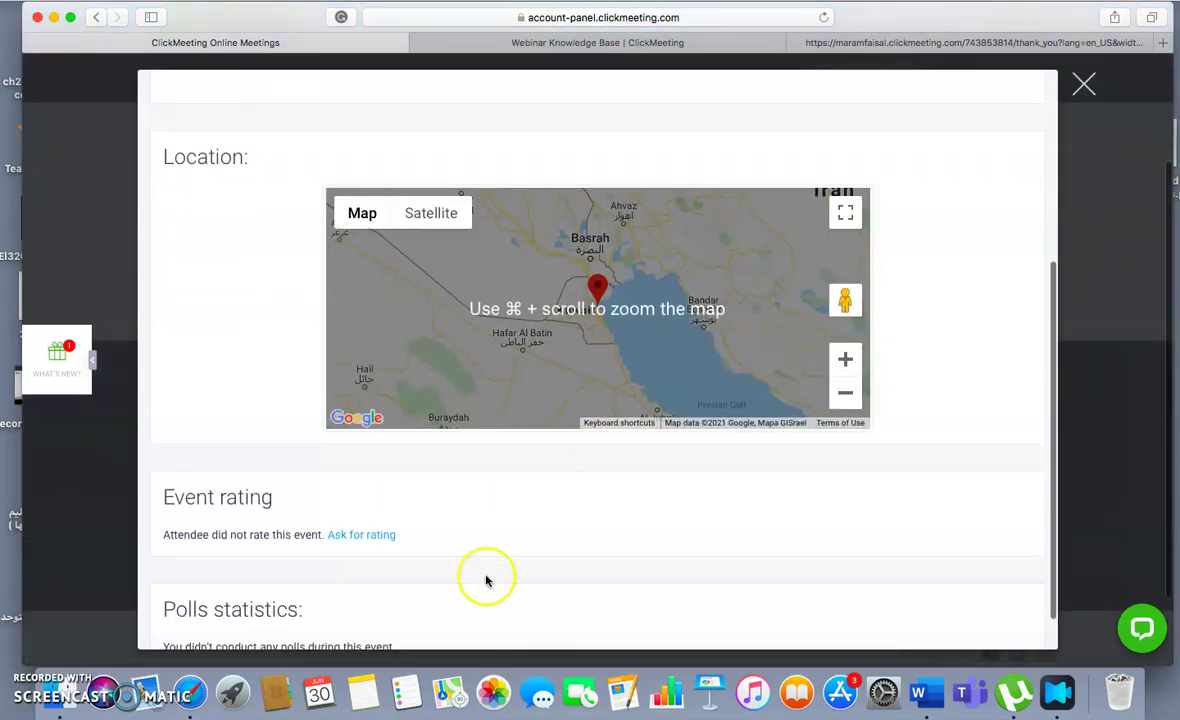
scroll(487, 577, "down", 2)
scroll(485, 577, "up", 4)
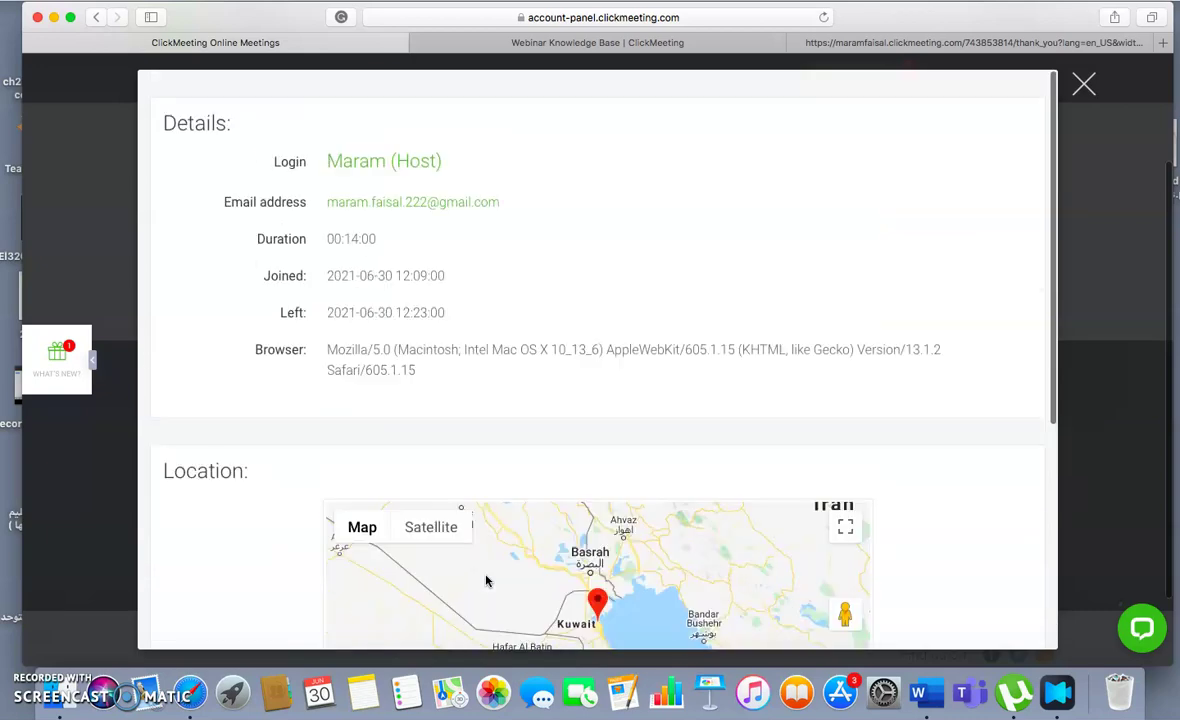
left_click(1081, 87)
Leave the English event's statistics and go back to the preceding overview page.
scroll(845, 284, "up", 4)
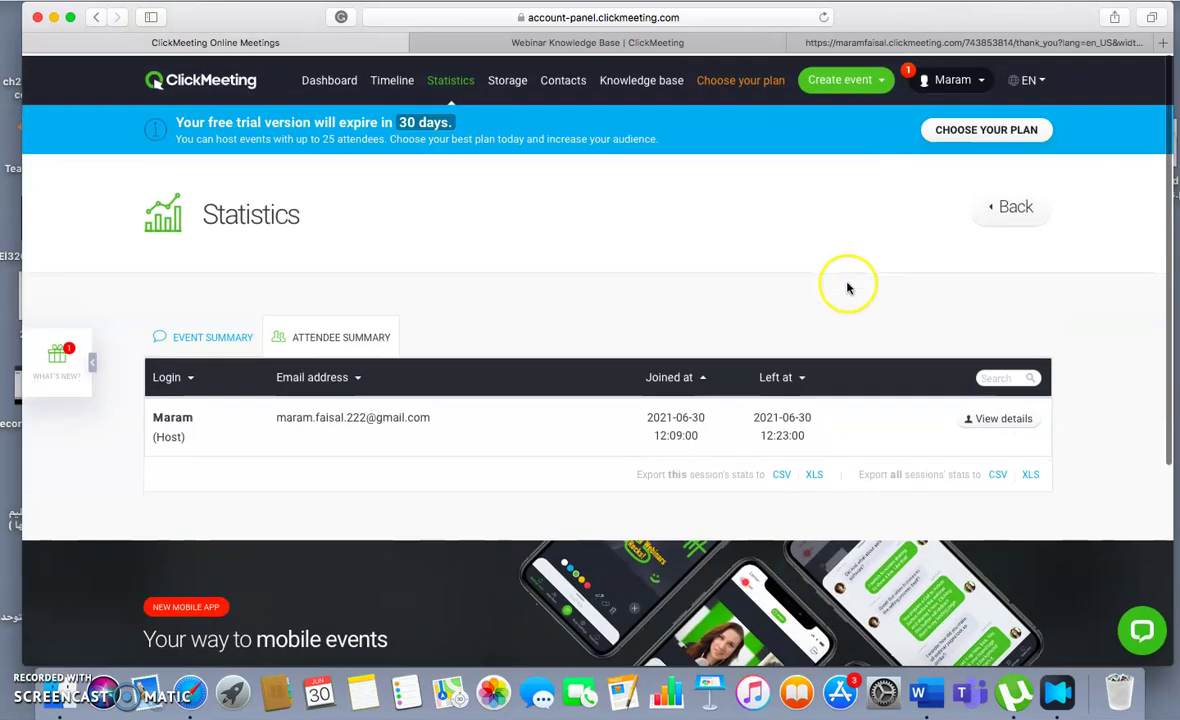
left_click(1005, 213)
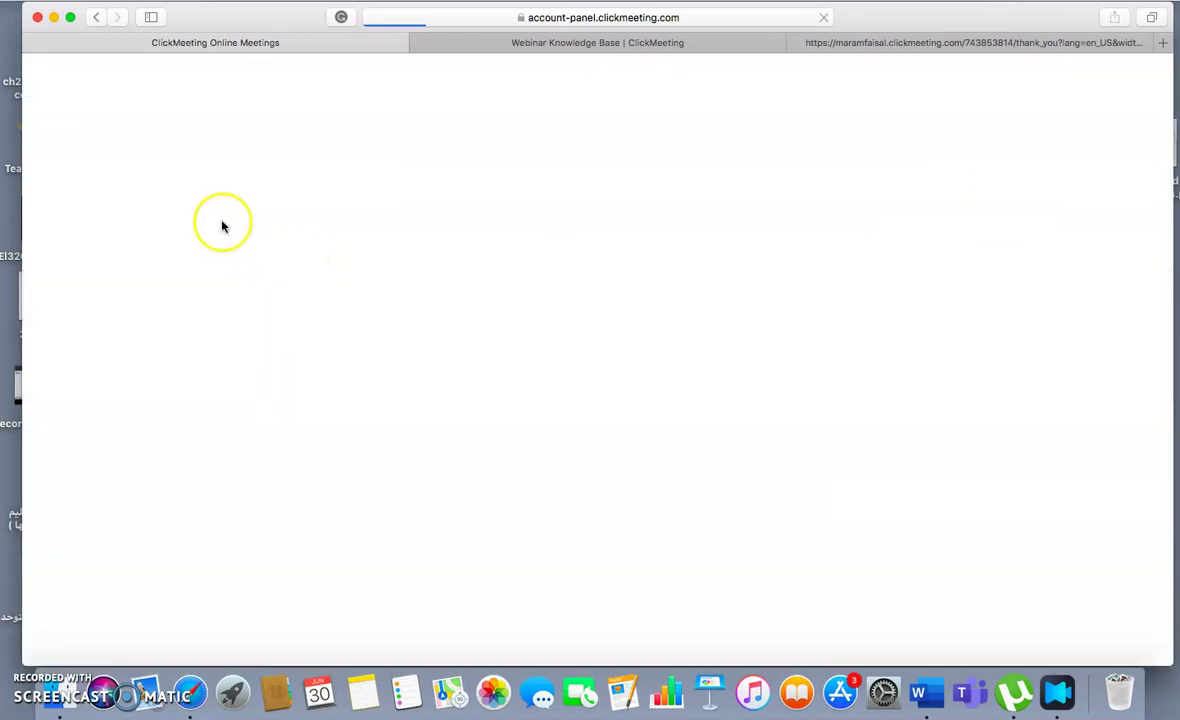